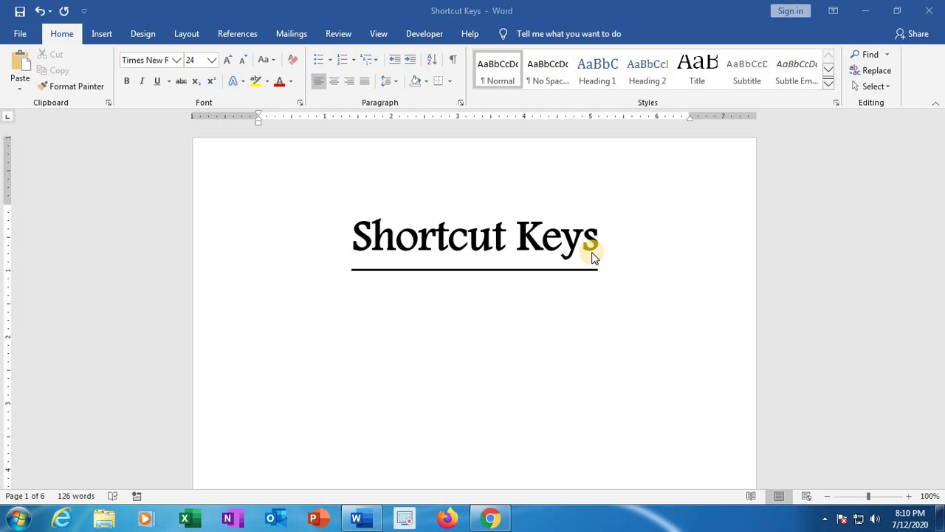
Demonstrate Select All by selecting the whole document with Ctrl+A, then deselect it
left_click(343, 310)
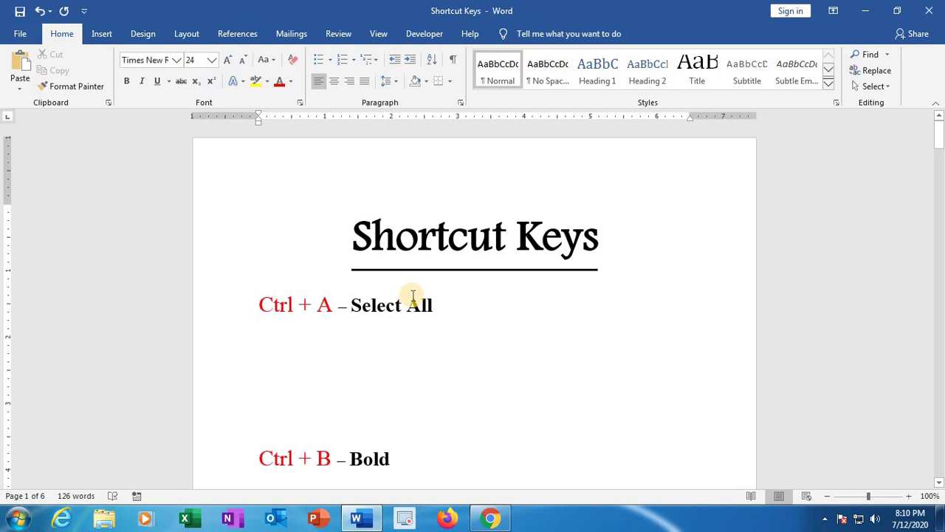
key("Return")
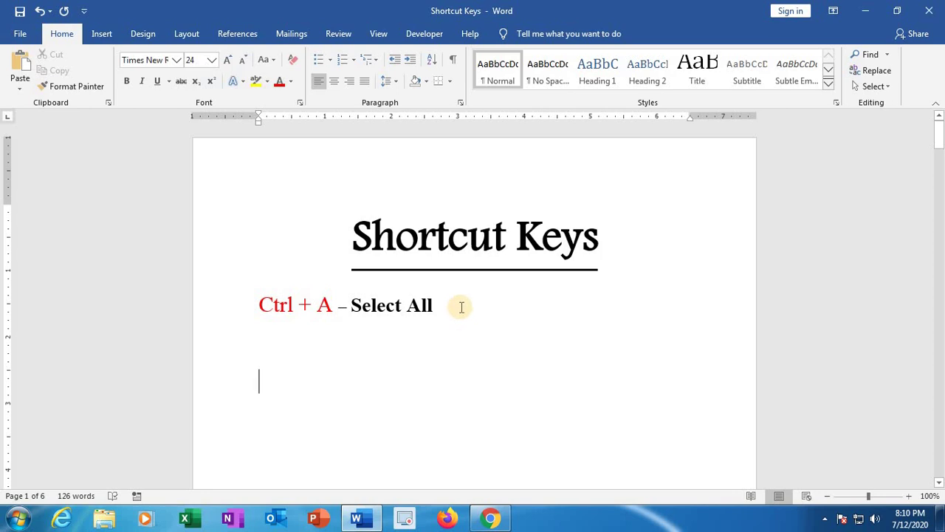
key("ctrl+a")
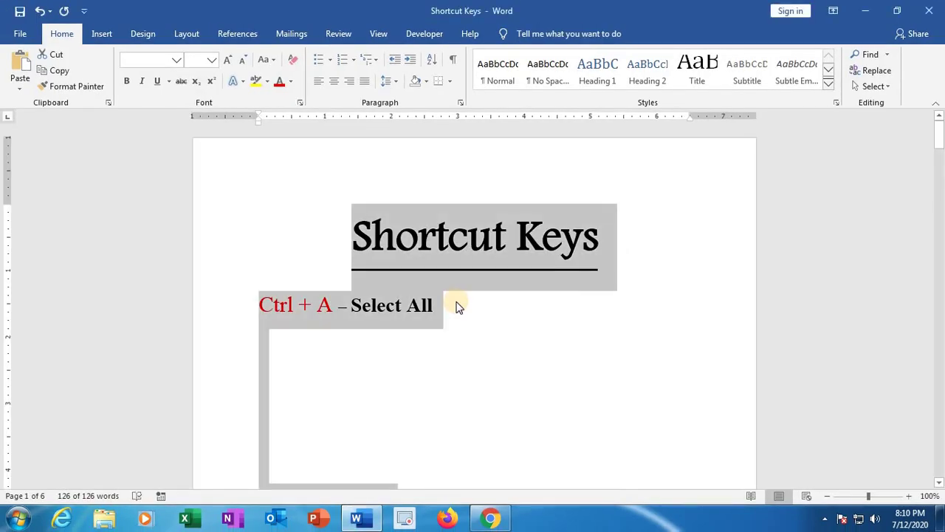
left_click(455, 305)
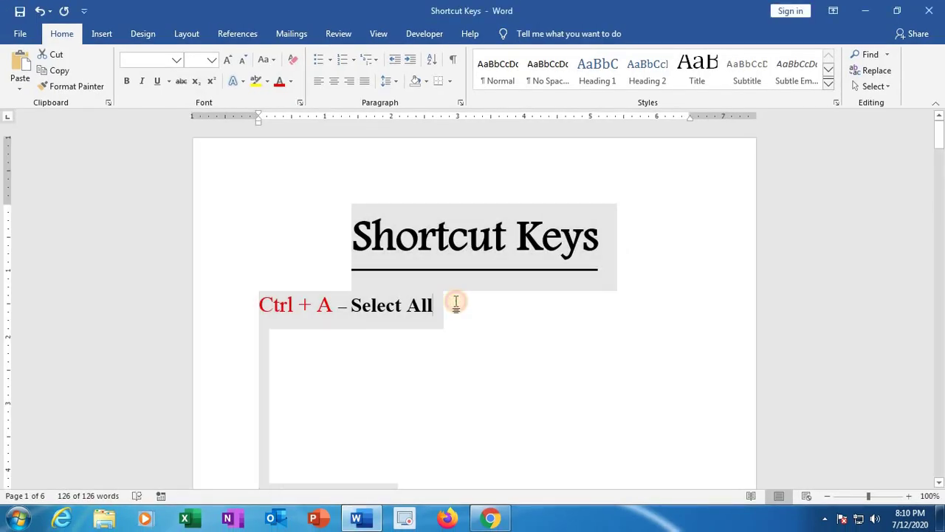
Remove the blank lines so 'Ctrl + B – Bold' sits right below Select All
key("Return")
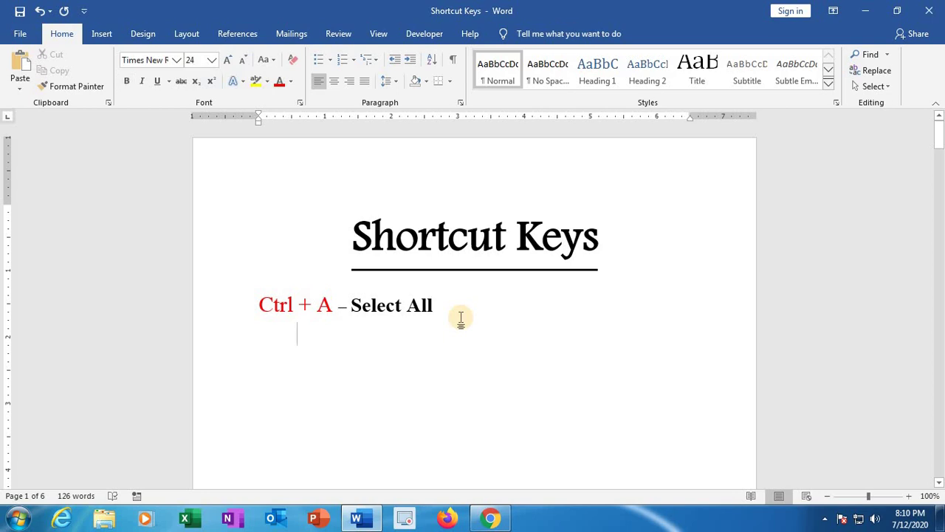
key("Delete")
key("Delete")
key("Delete")
key("Delete")
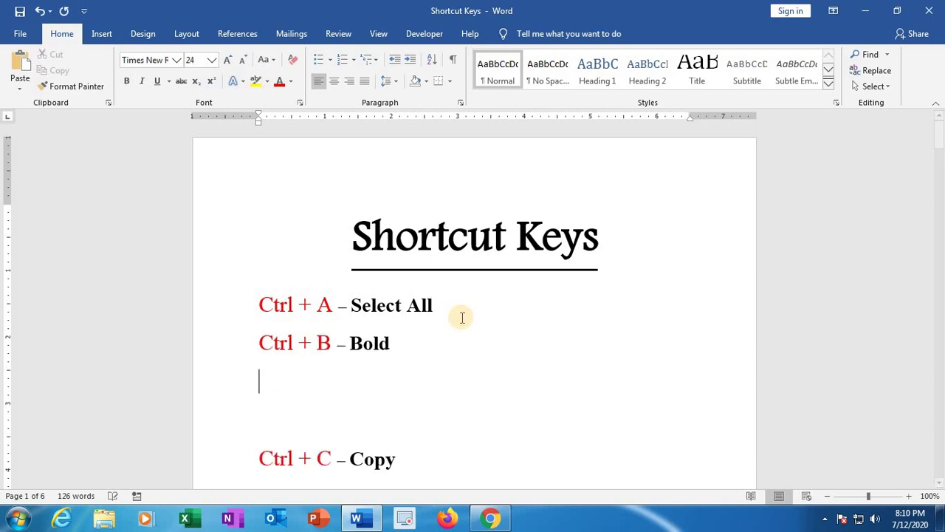
key("Return")
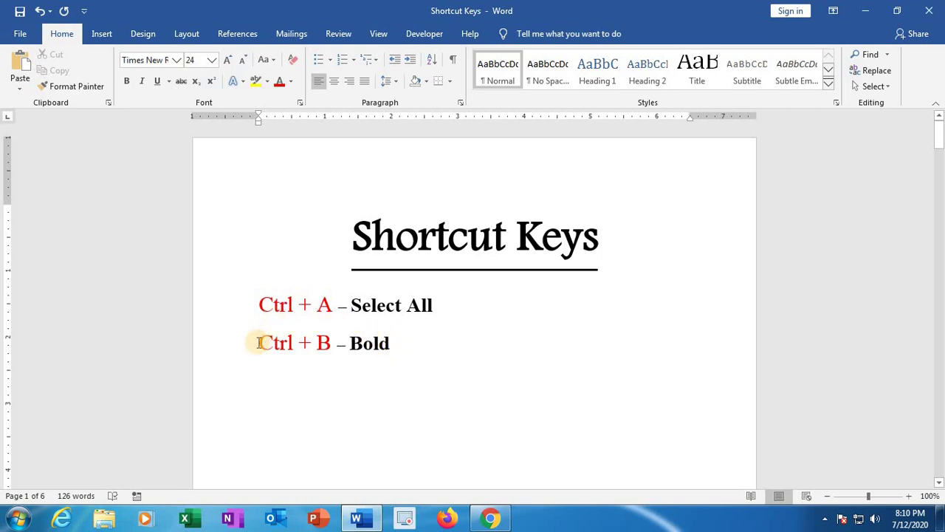
Bold 'Ctrl + B' with Ctrl+B, unbold it again, and start a new line below Bold
left_click_drag(258, 343, 338, 342)
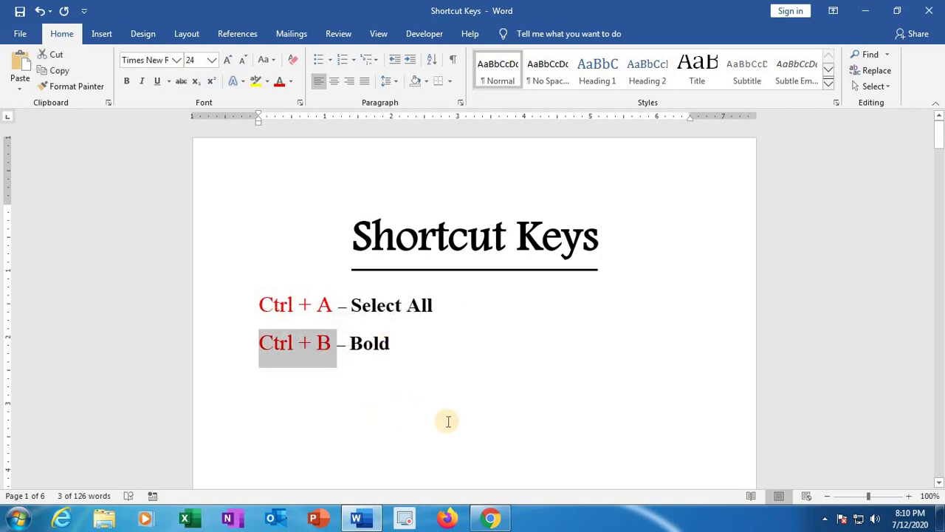
key("ctrl+b")
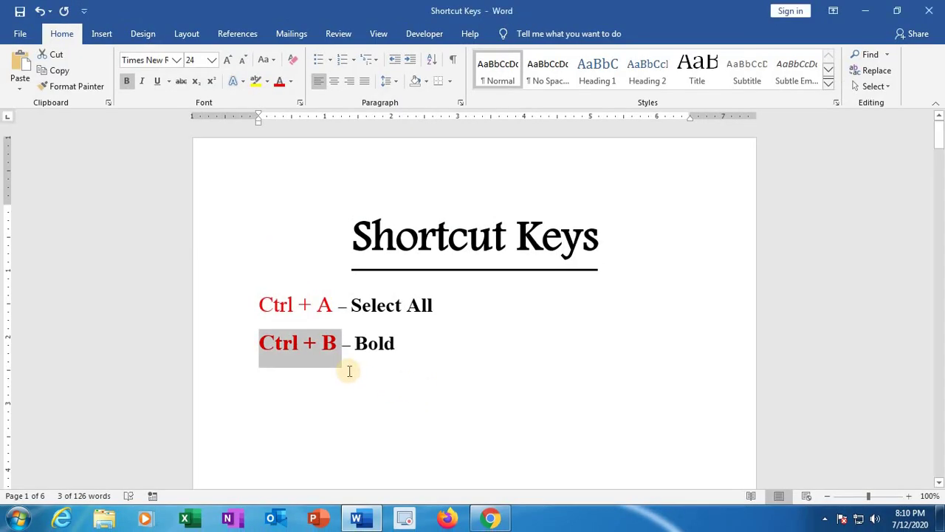
left_click(235, 328)
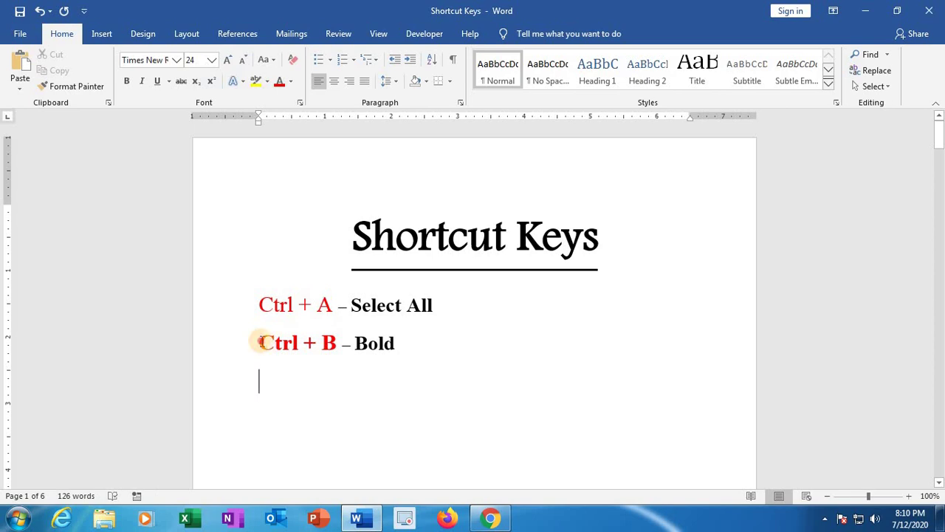
left_click_drag(261, 340, 350, 344)
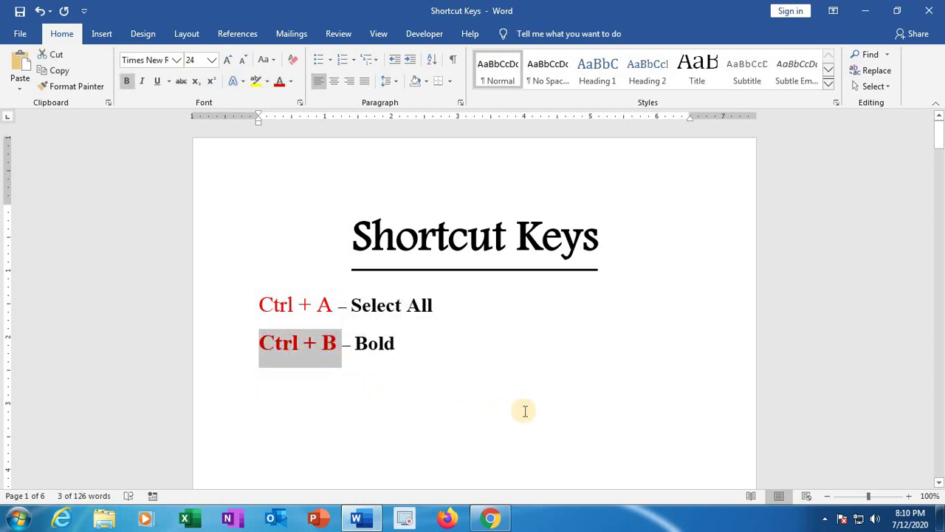
key("ctrl+b")
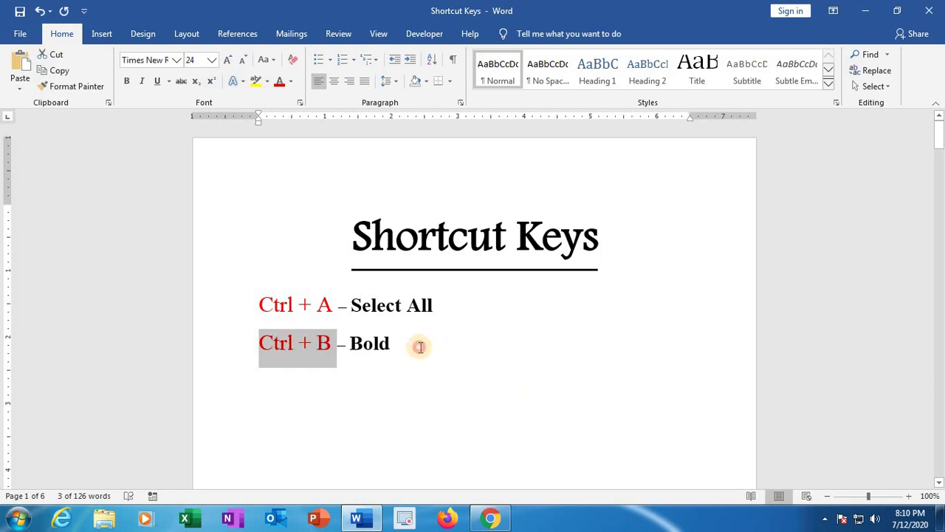
left_click(421, 354)
key("Return")
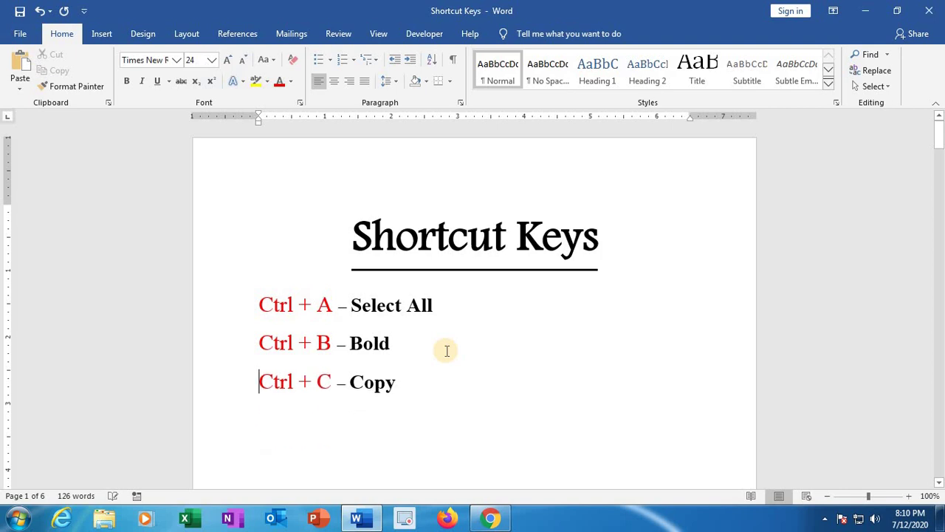
Append '---- Ctrl + V -- Paste' after Copy and color 'Ctrl + V' red
left_click(415, 384)
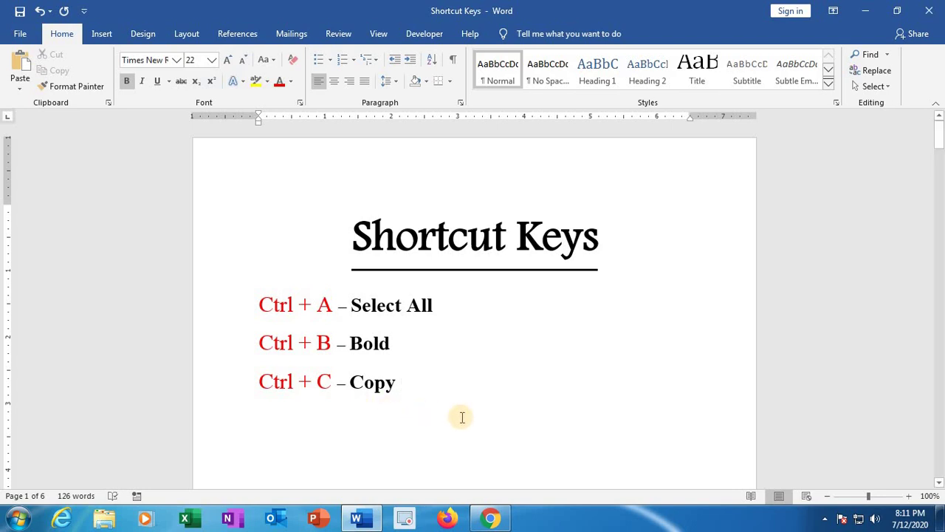
type("----")
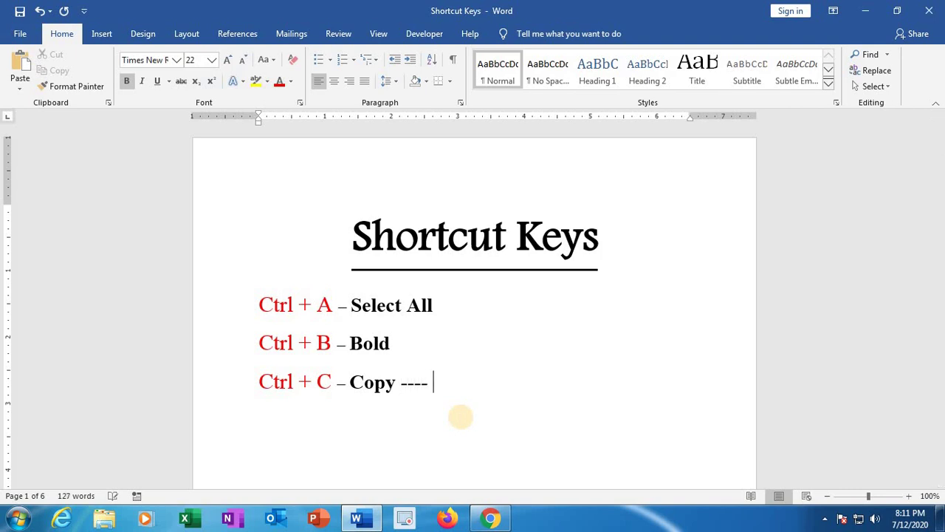
type(" Ctrl + V")
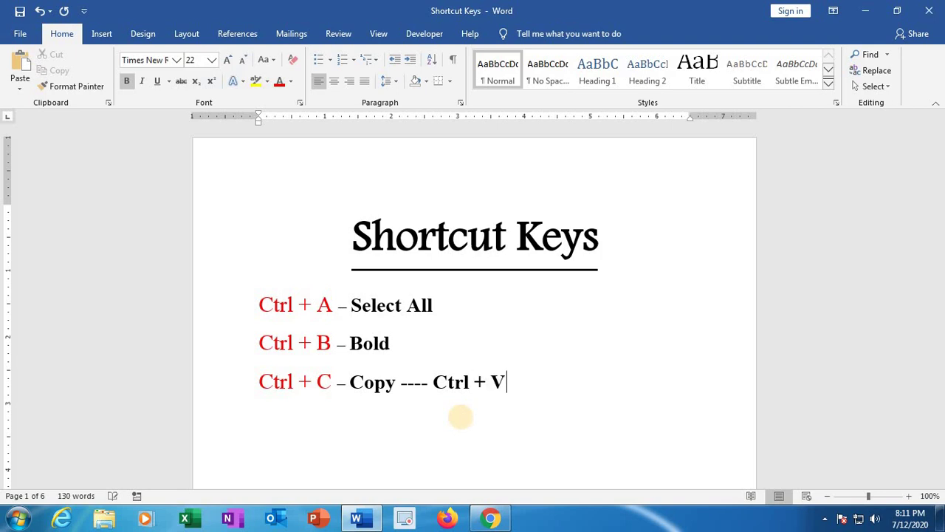
type(" -- Paste")
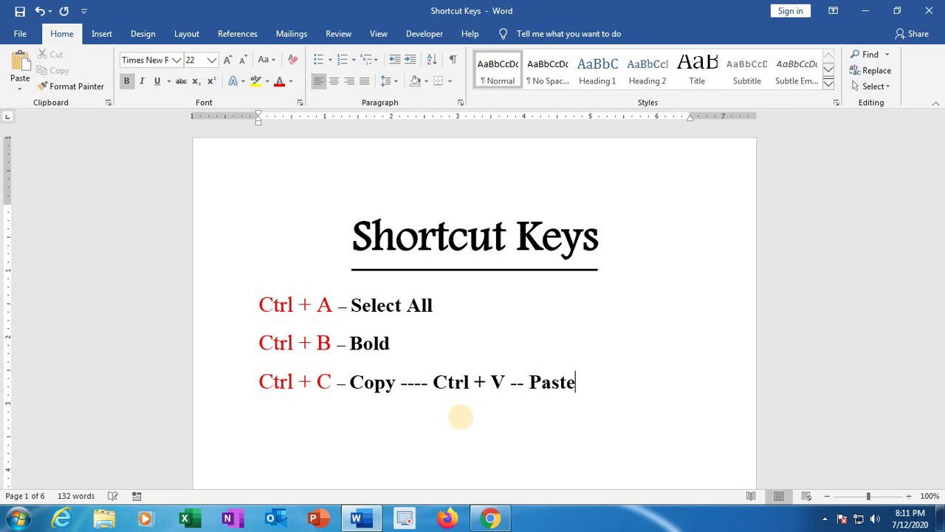
left_click_drag(436, 380, 508, 381)
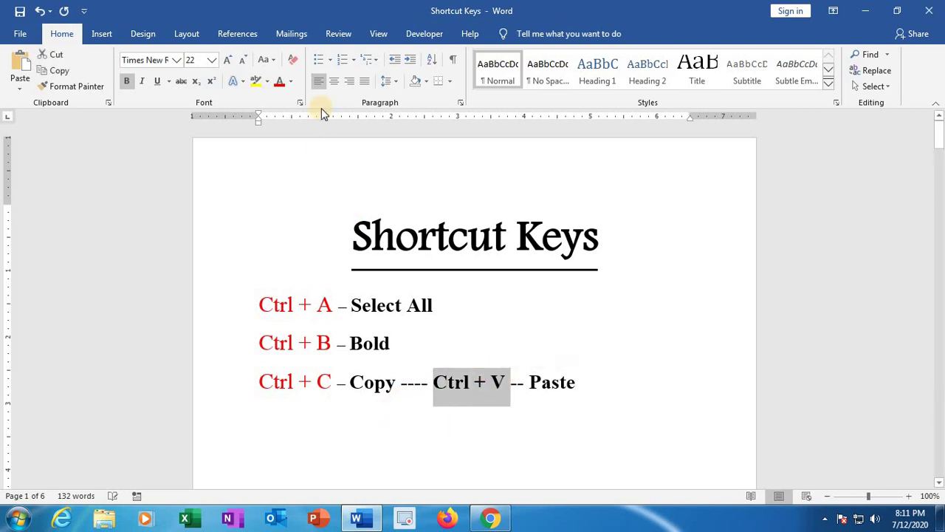
left_click(280, 81)
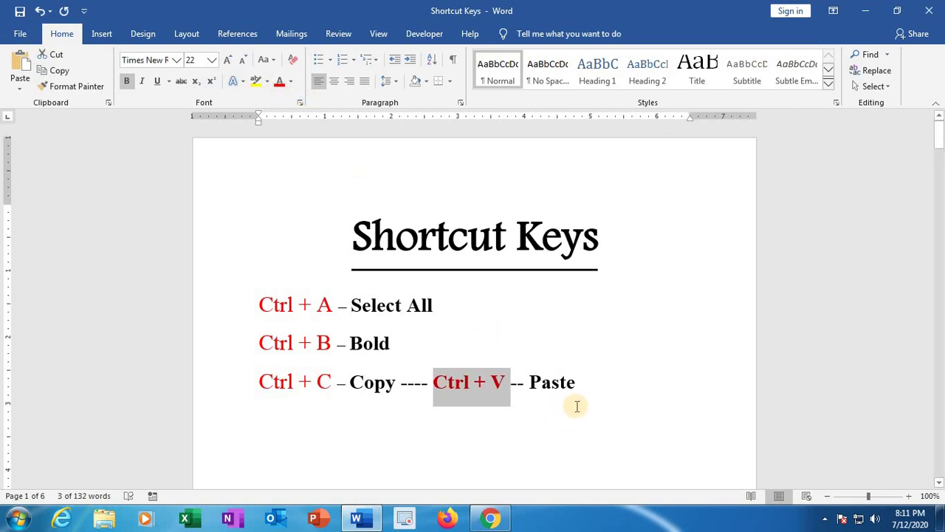
left_click(591, 393)
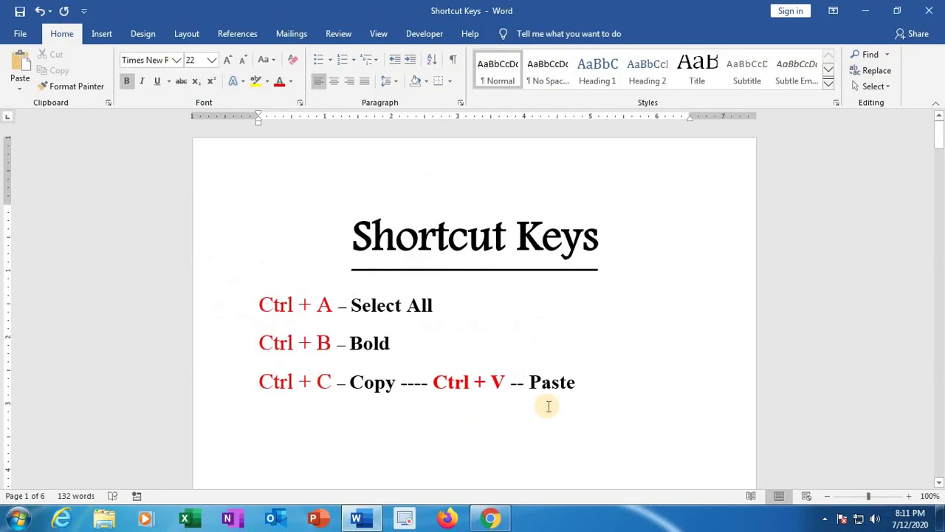
Pull 'Ctrl + D – Font' up under Paste, then demonstrate Ctrl+D by opening and closing the Font dialog
key("Return")
key("Delete")
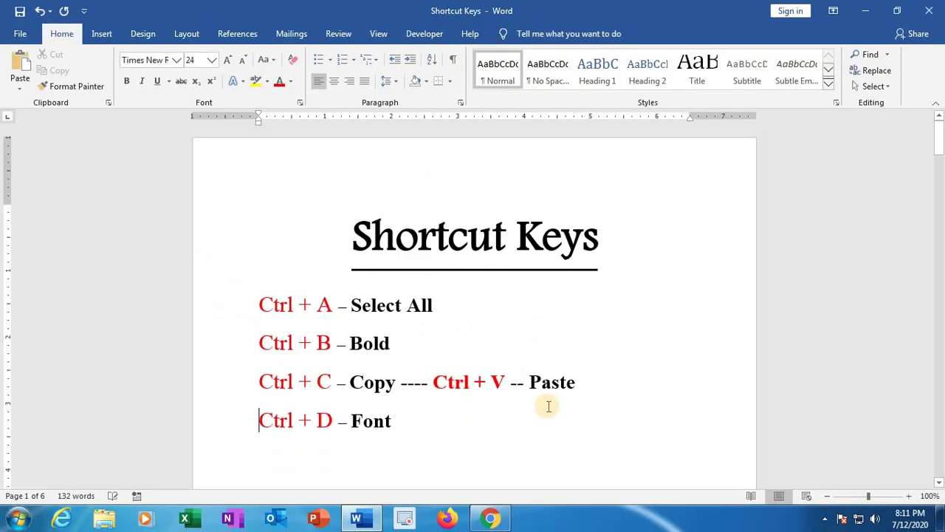
scroll(451, 422, "down", 2)
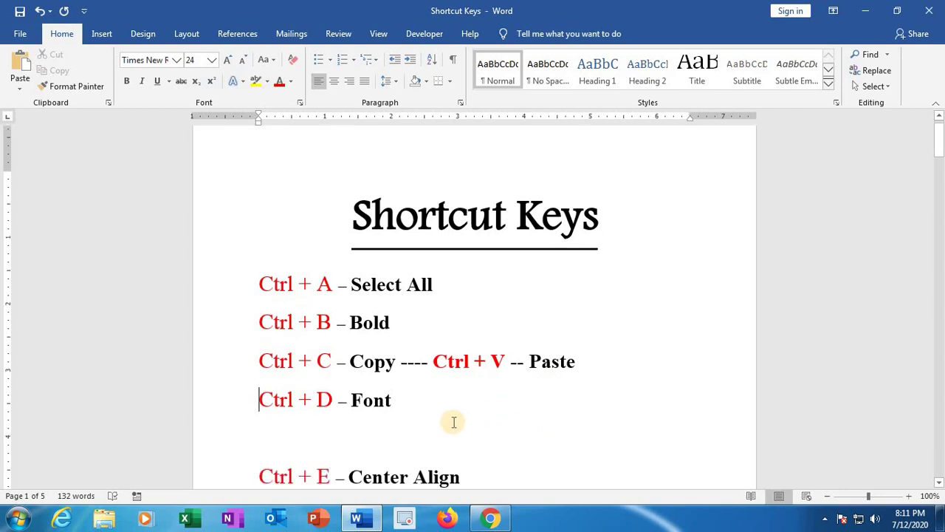
left_click(312, 407)
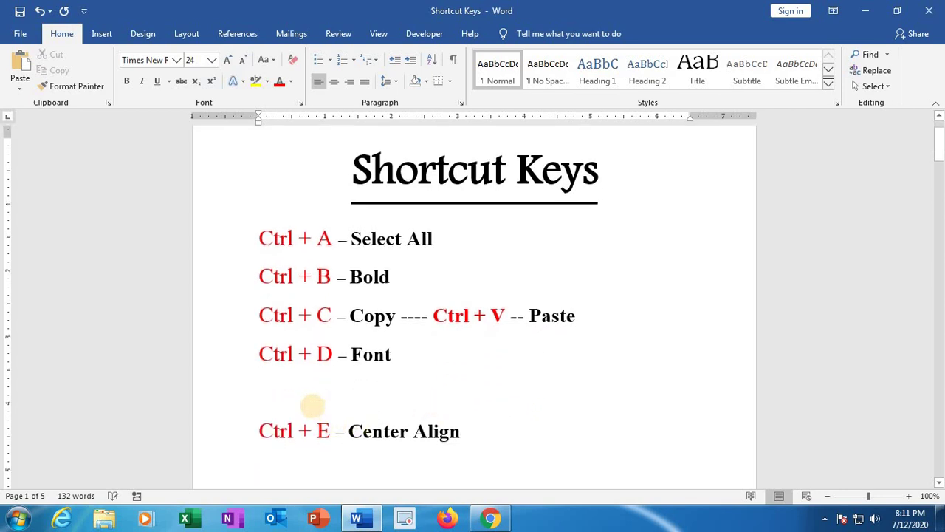
key("Return")
key("Return")
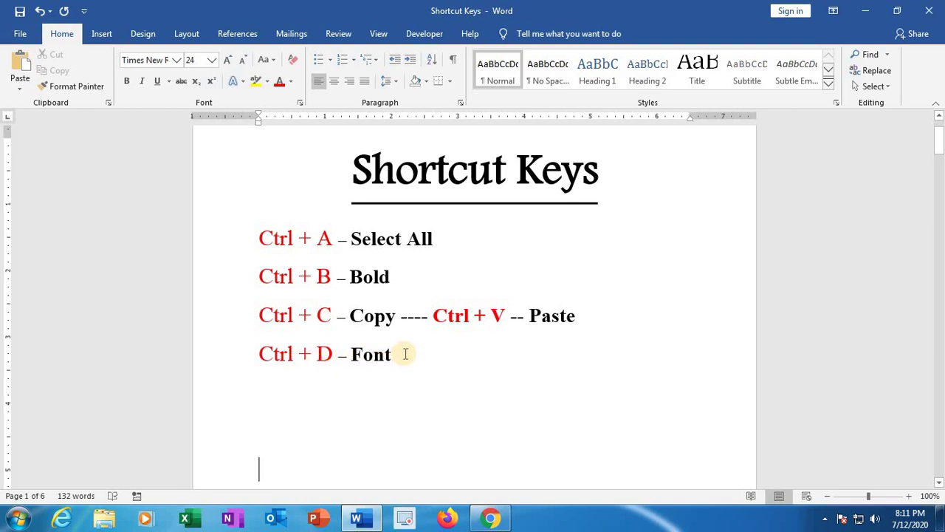
key("ctrl+d")
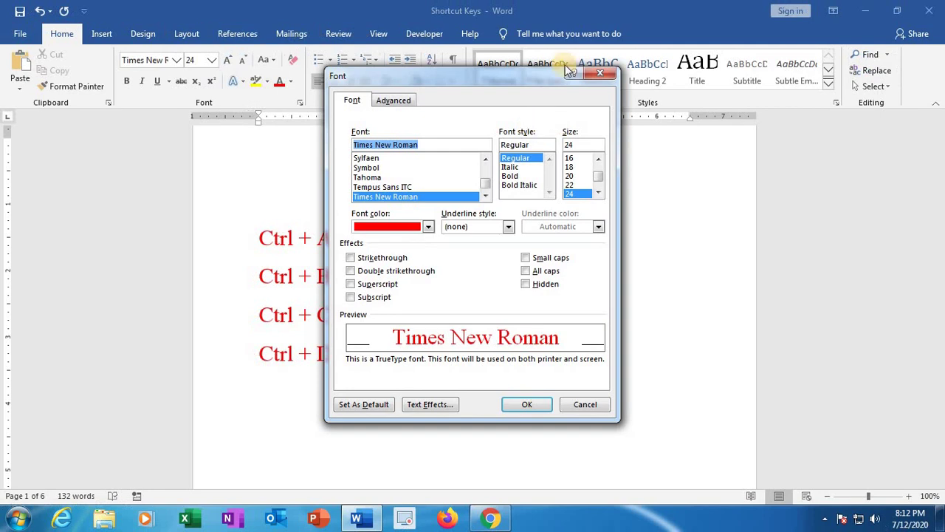
key("Escape")
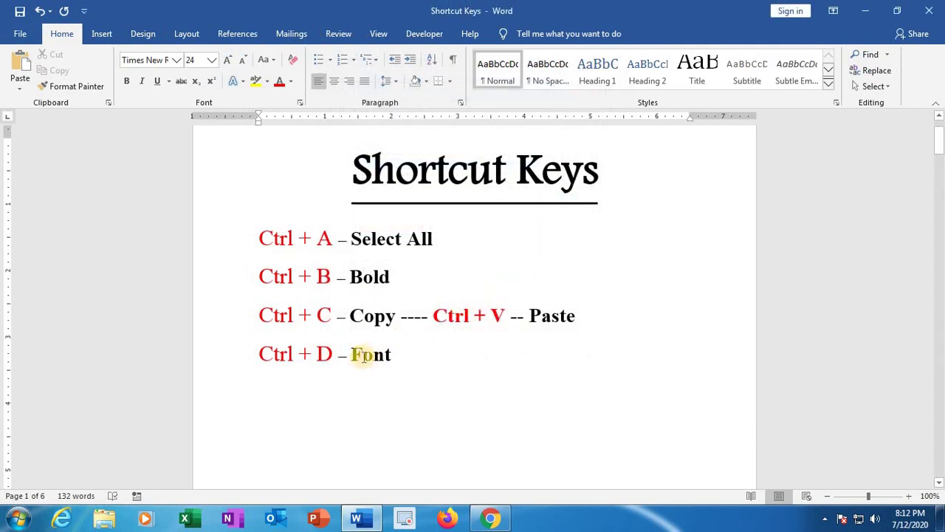
Select the word 'Font' and choose Times New Roman for it in the Font dialog
left_click_drag(352, 354, 402, 358)
key("ctrl+d")
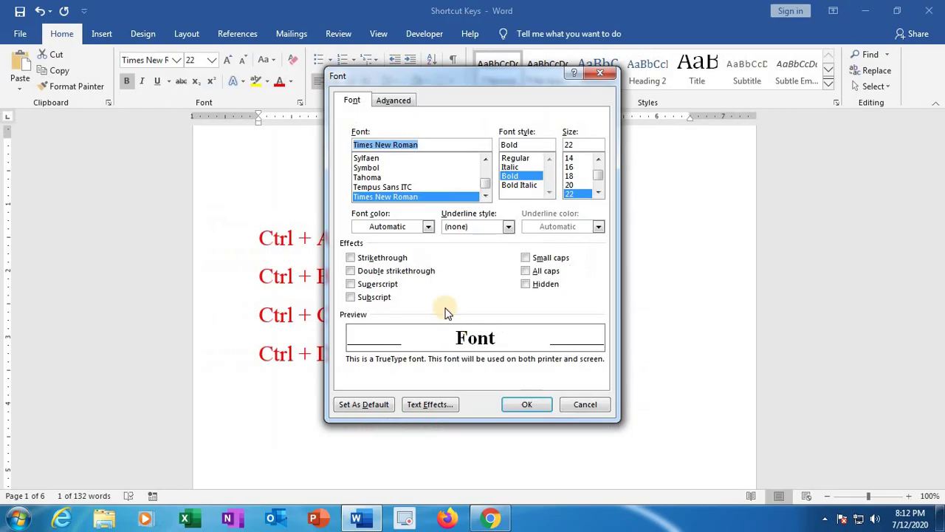
left_click(369, 168)
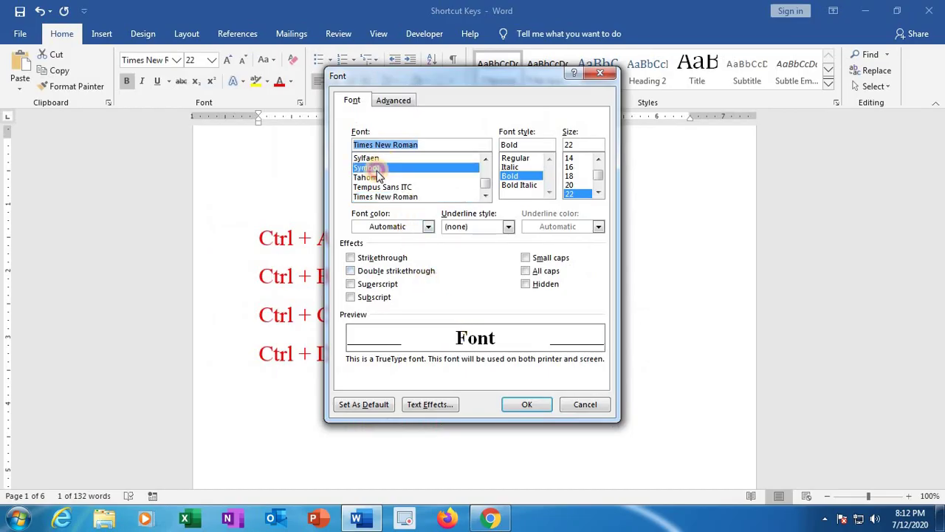
left_click(377, 188)
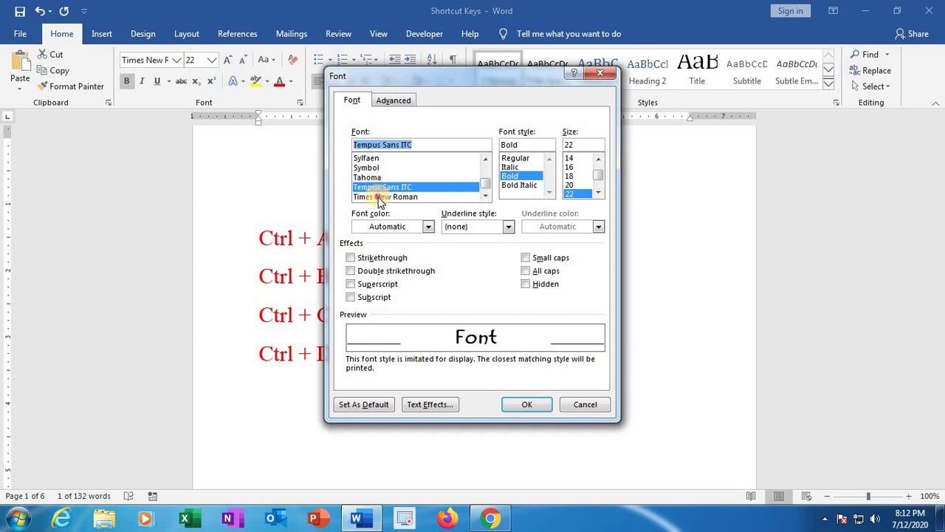
left_click(384, 196)
left_click(485, 195)
left_click(373, 158)
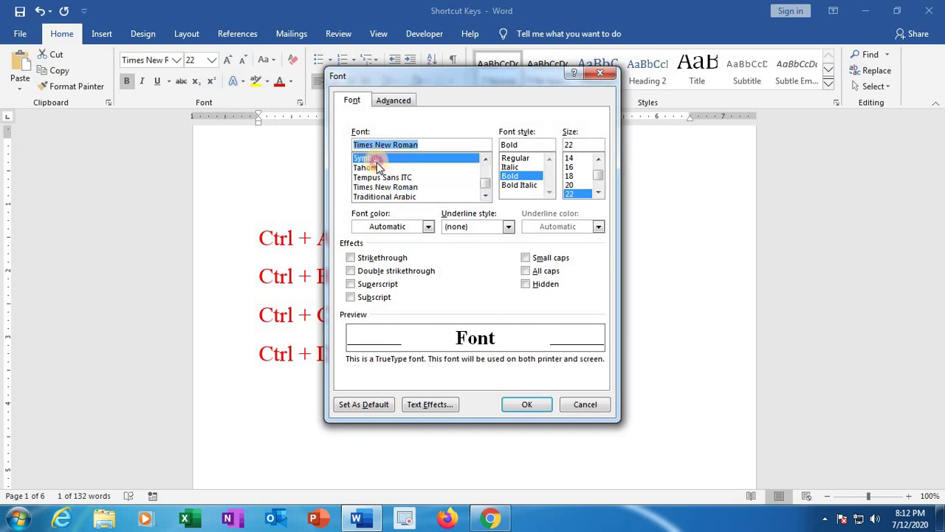
left_click(380, 168)
left_click(388, 187)
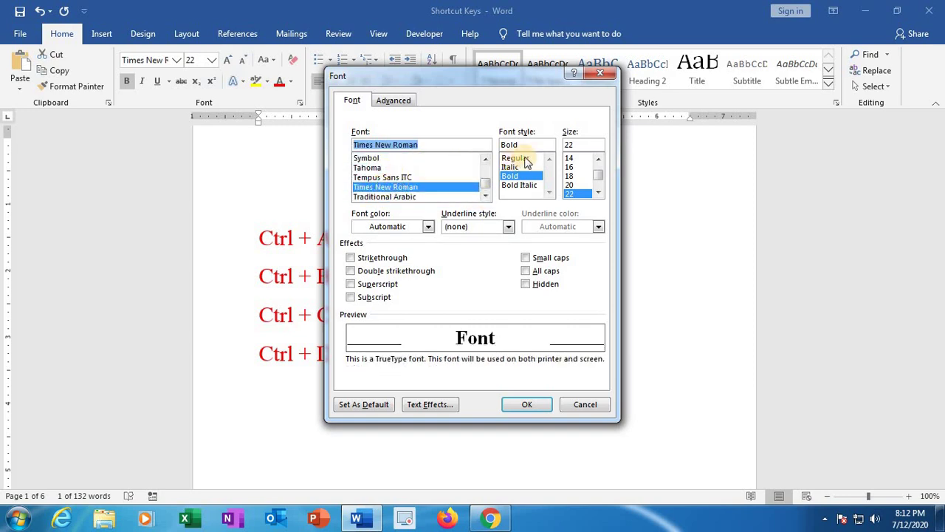
Give it Bold style, size 20 and double strikethrough, and apply the changes
left_click(517, 158)
left_click(511, 167)
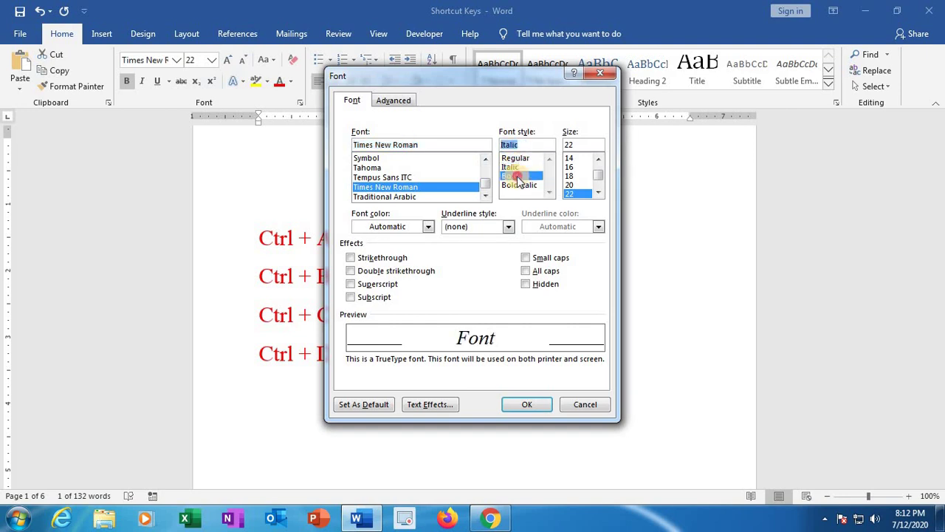
left_click(513, 176)
left_click(599, 194)
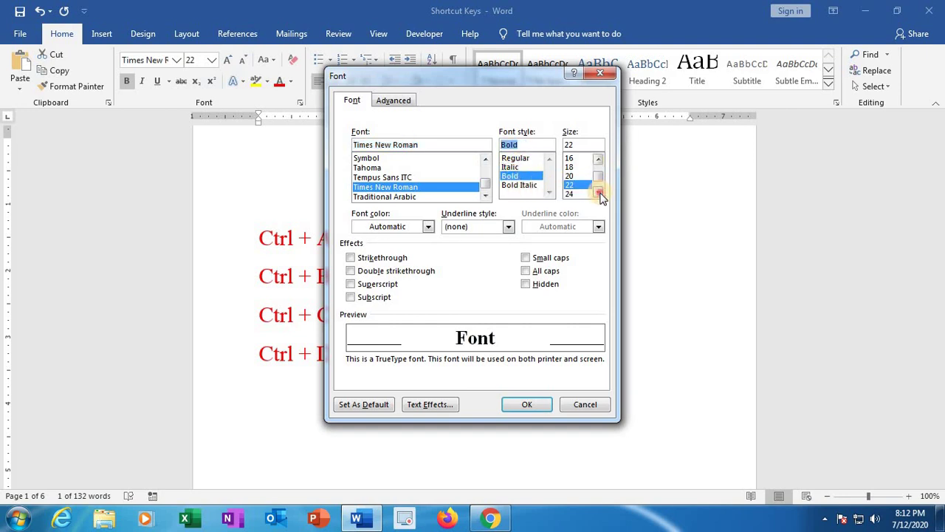
left_click(599, 194)
left_click(599, 193)
left_click(572, 184)
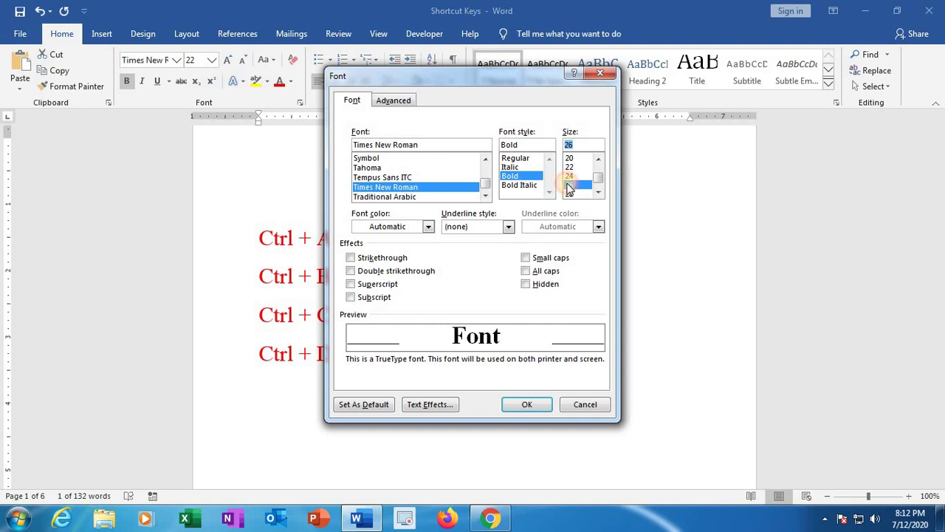
left_click(569, 158)
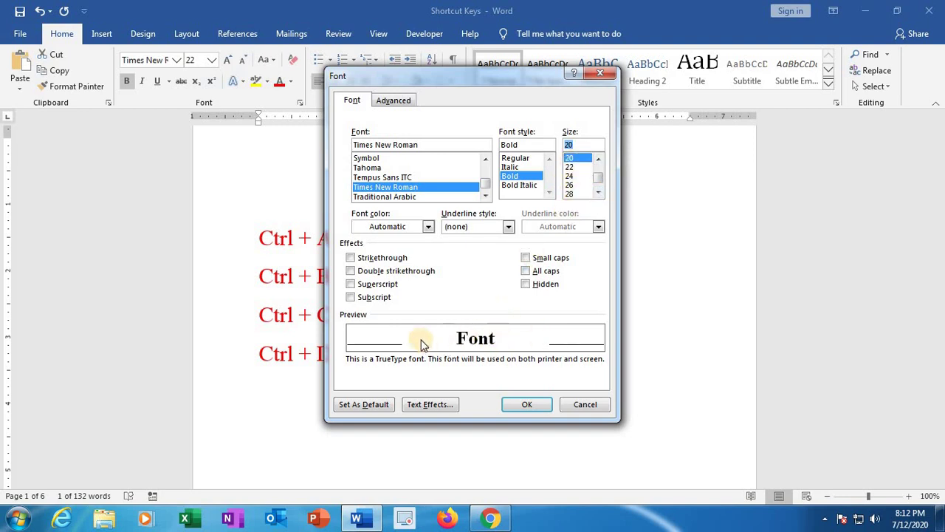
left_click(351, 259)
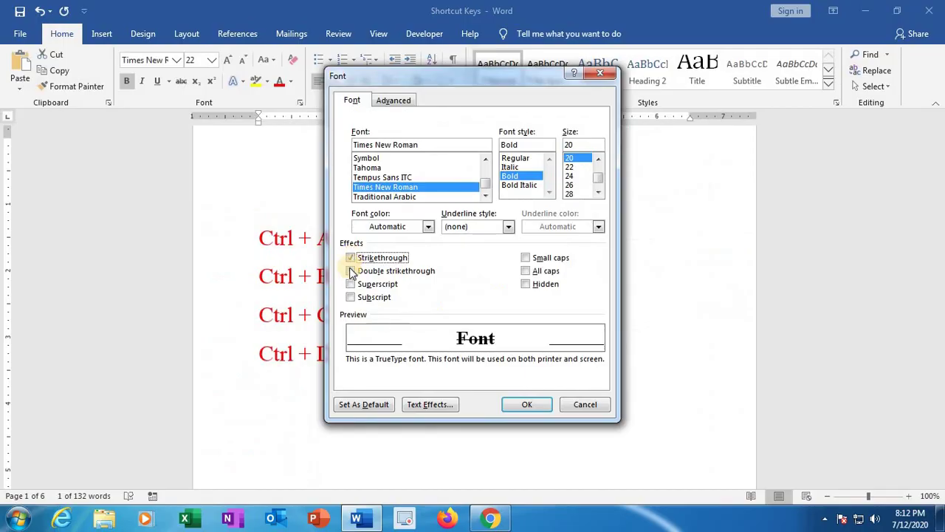
left_click(349, 275)
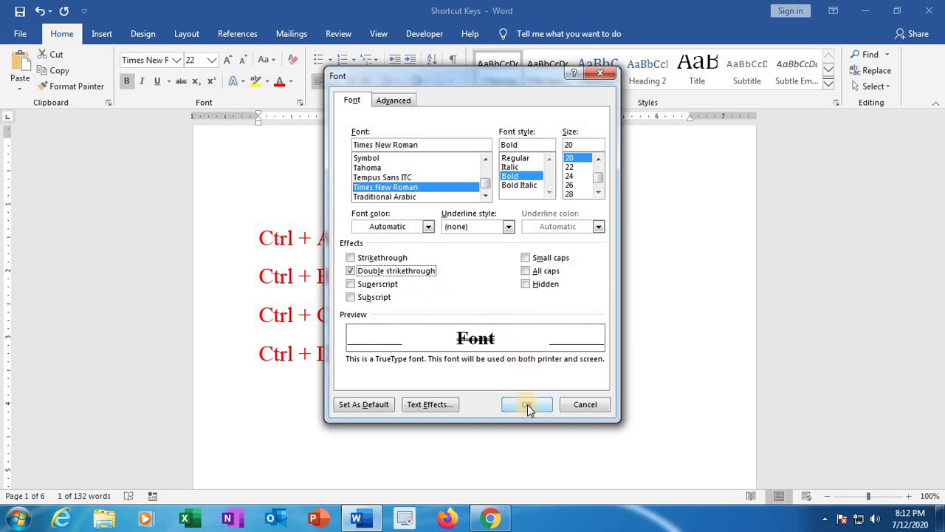
left_click(527, 404)
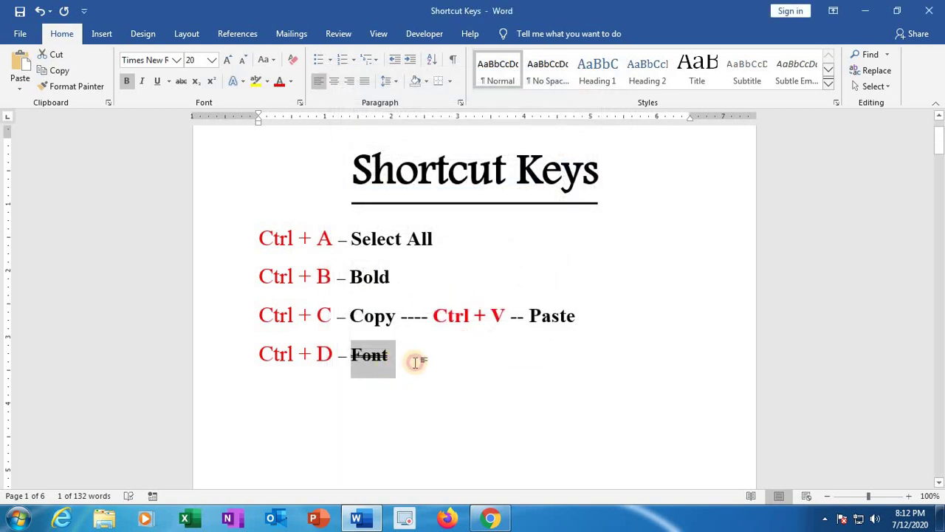
left_click(417, 367)
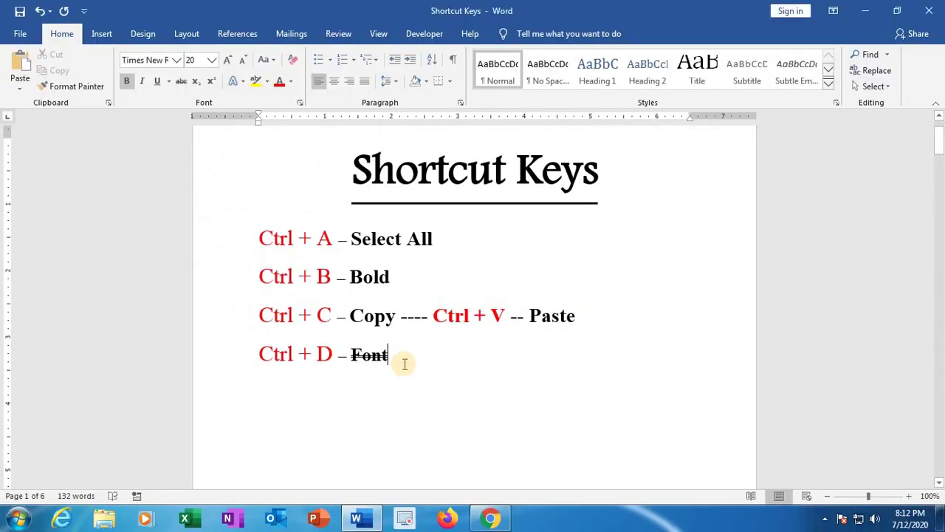
Pull up 'Ctrl + E – Center Align', center it with Ctrl+E, then left-align it with Ctrl+L
key("Down")
key("Delete")
key("Delete")
key("Delete")
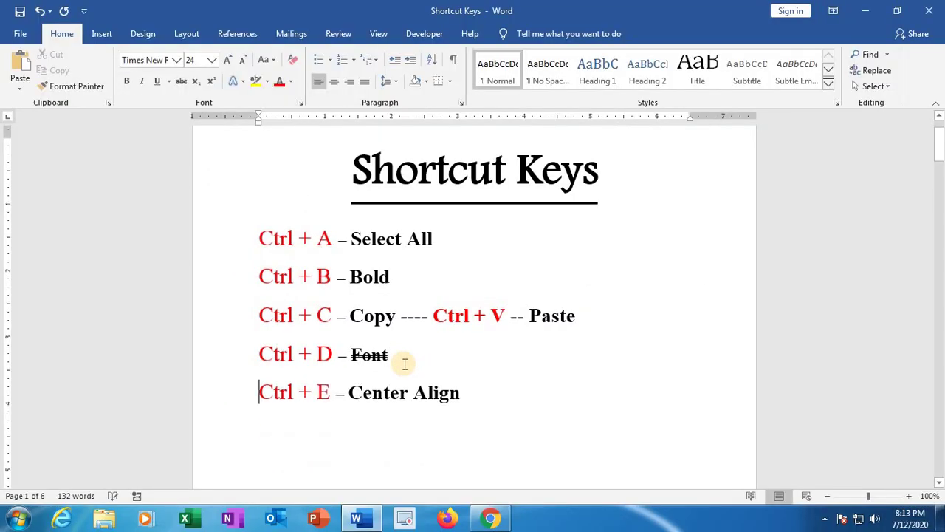
scroll(407, 371, "down", 2)
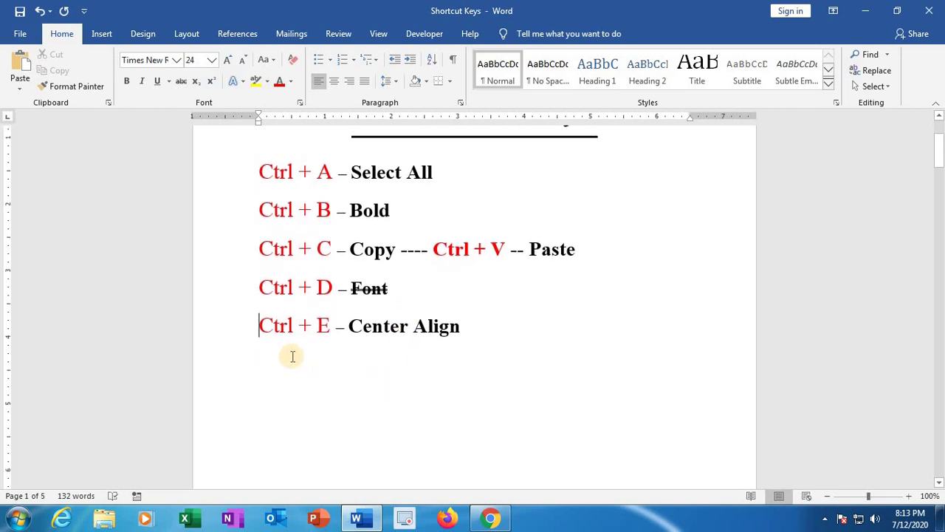
left_click_drag(262, 322, 446, 333)
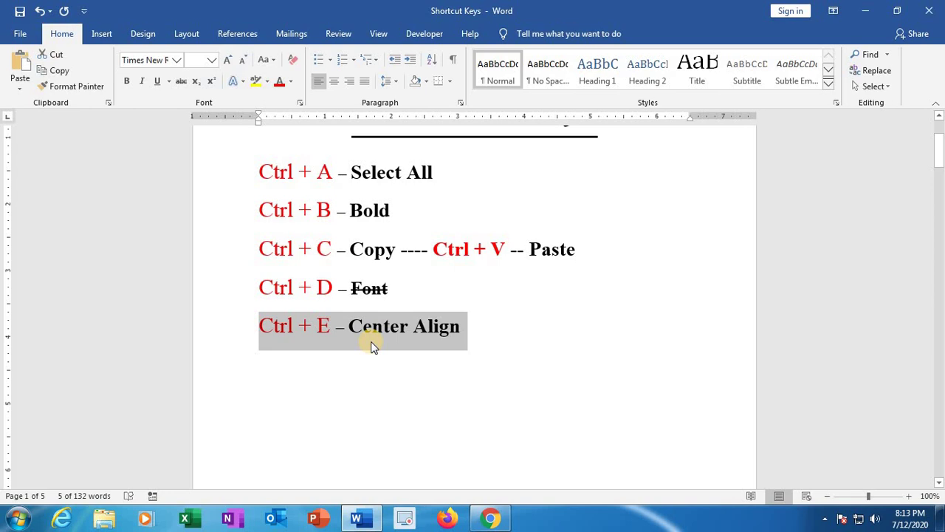
key("ctrl+e")
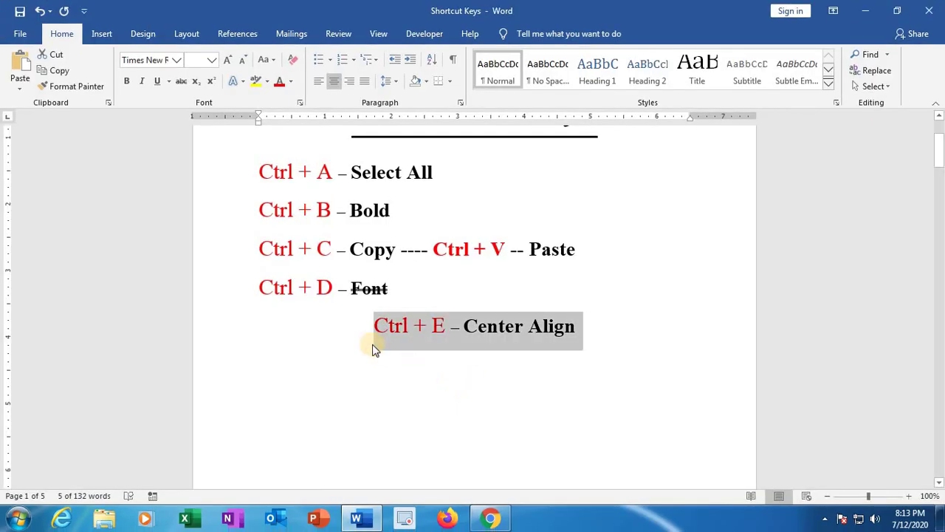
key("ctrl+l")
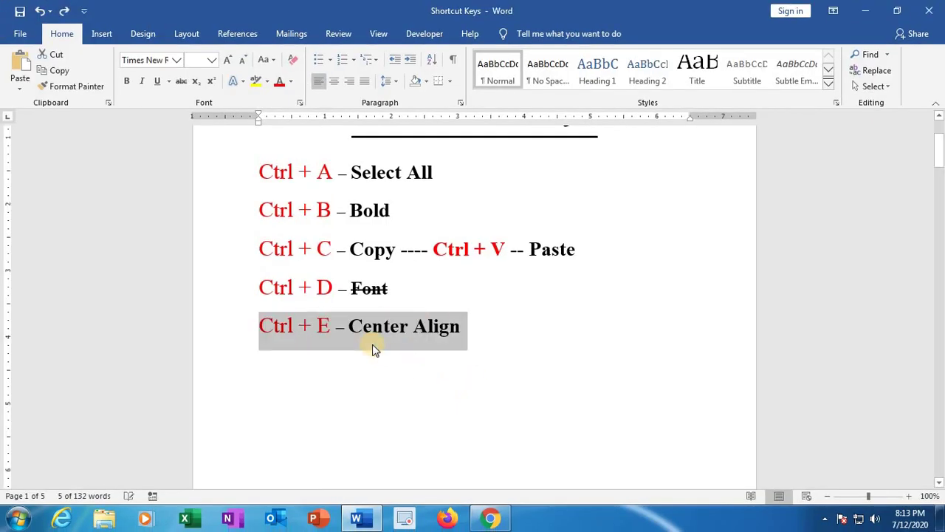
left_click(474, 351)
Pull the 'Ctrl + F – Find' line up under Center Align, leaving blank lines below it
key("Return")
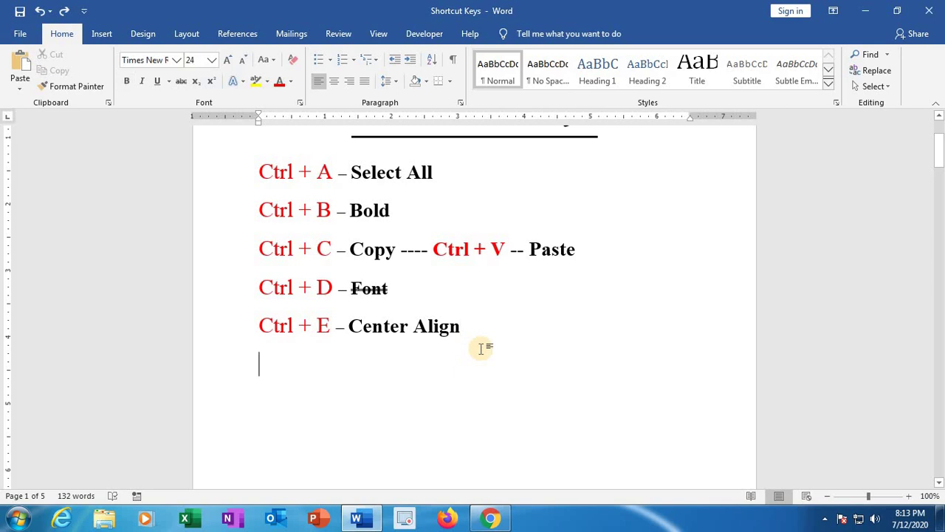
key("Delete")
key("Delete")
key("Delete")
key("Delete")
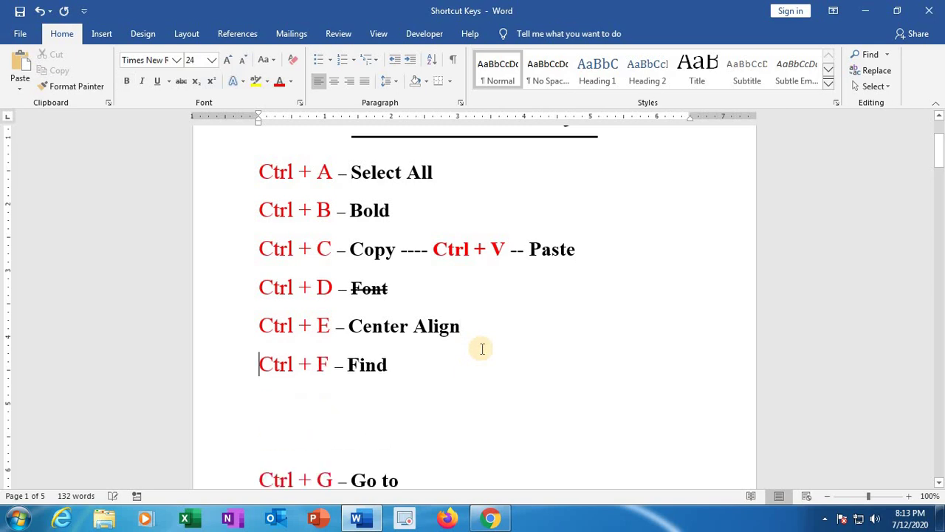
key("Return")
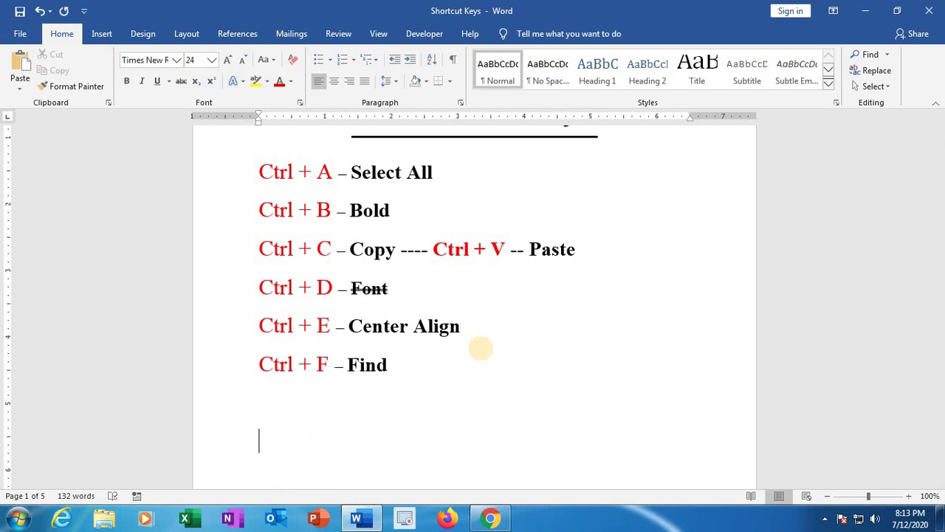
scroll(465, 371, "down", 1)
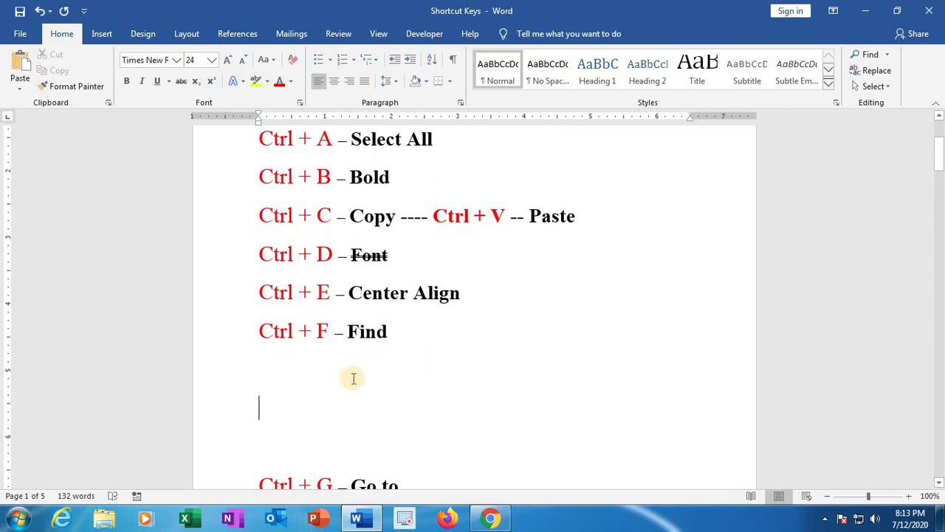
key("Return")
key("Return")
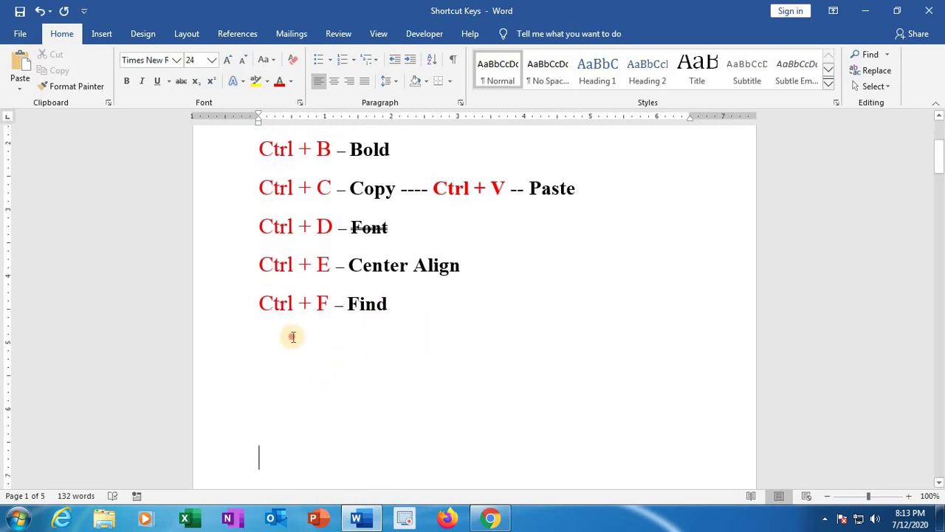
left_click(293, 336)
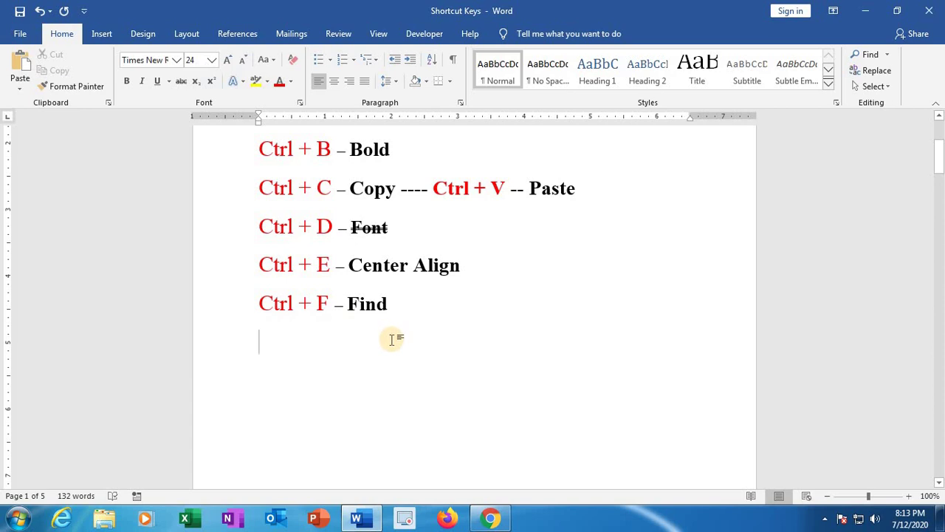
Search the document for 'copy' in the Ctrl+F Navigation pane, then close the pane
key("ctrl+f")
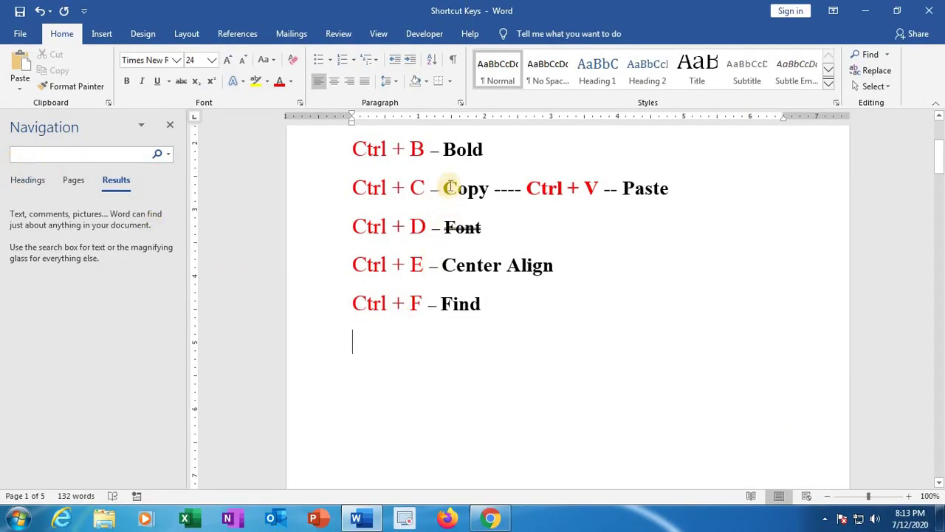
left_click(51, 154)
type("copy")
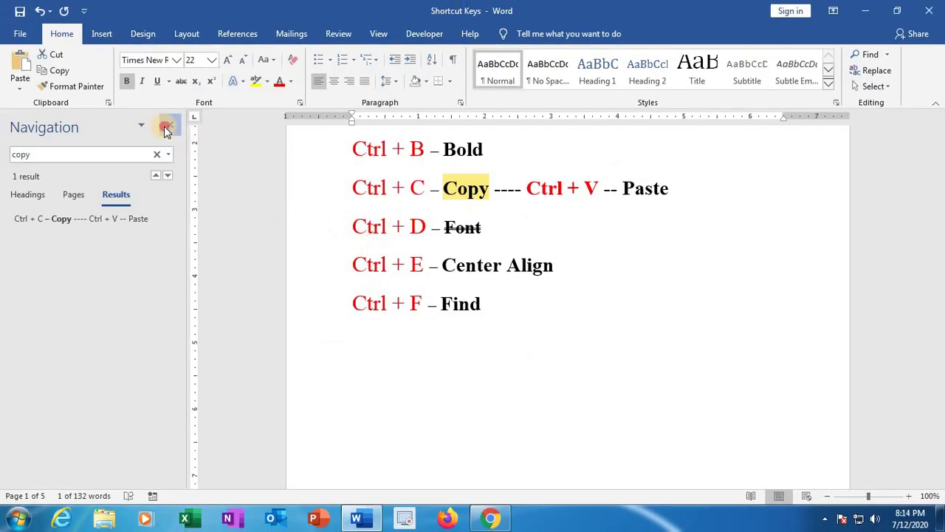
left_click(166, 129)
left_click(422, 333)
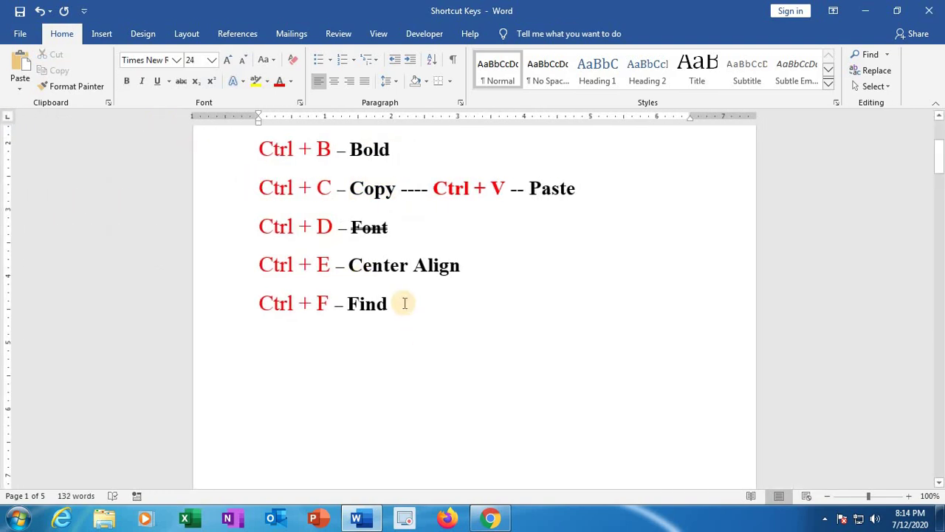
Delete the blank lines so 'Ctrl + G – Go to' follows Find, caret placed after it
key("Delete")
key("Delete")
key("Delete")
key("Delete")
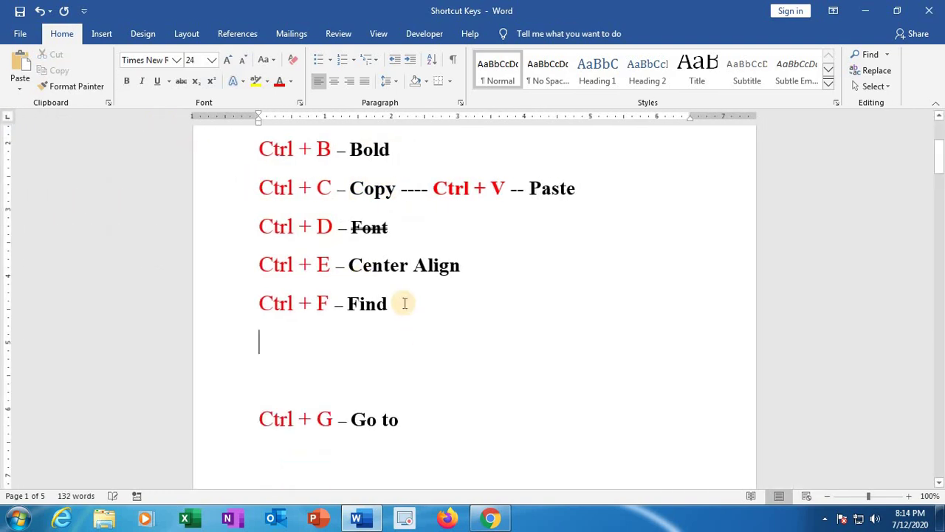
key("Down")
key("Return")
key("Return")
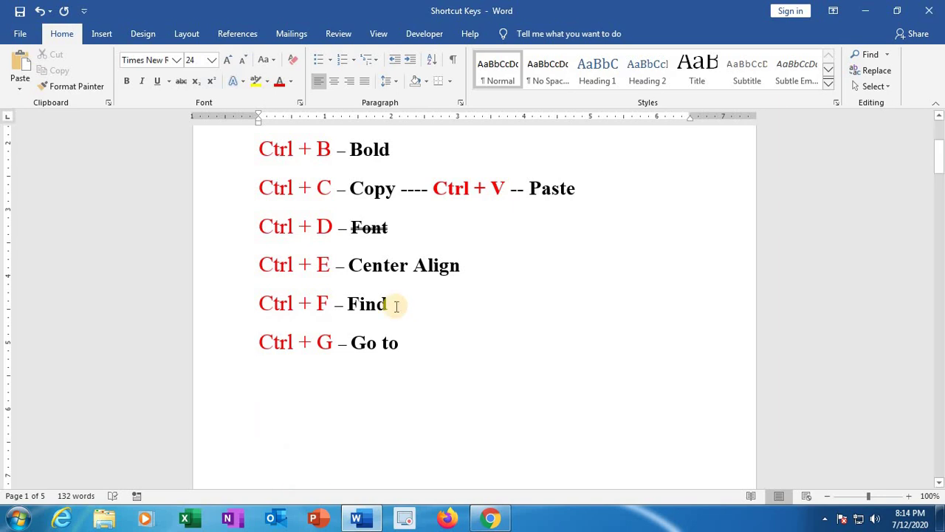
left_click(416, 353)
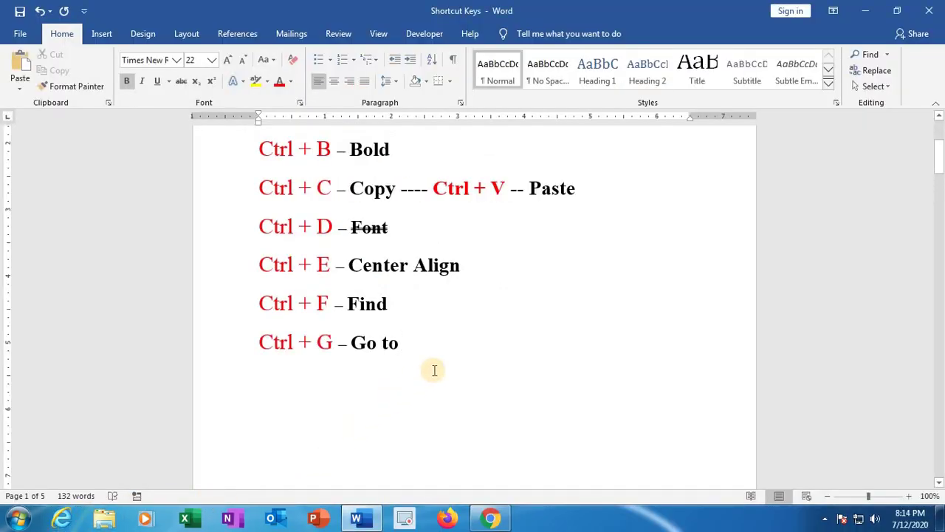
Use Ctrl+G to jump to page 5, then close the Go To dialog
key("ctrl+g")
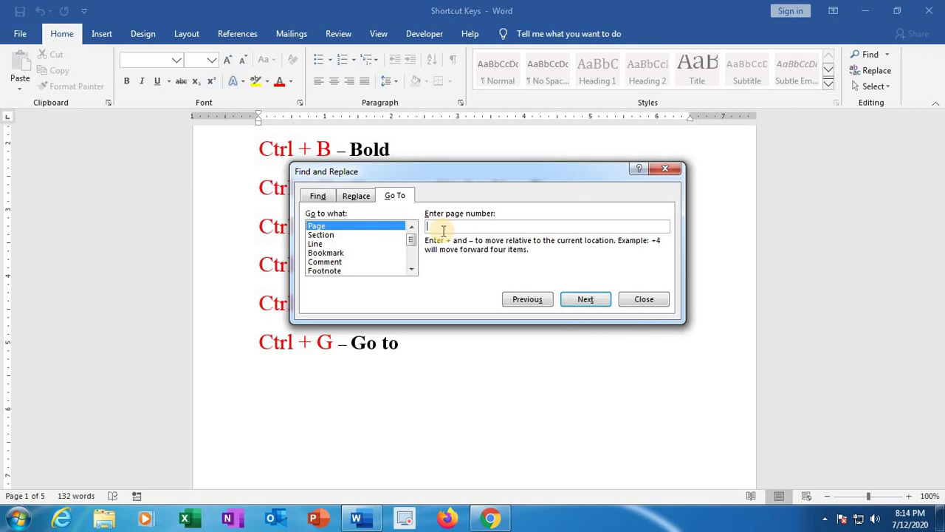
type("5")
left_click(580, 301)
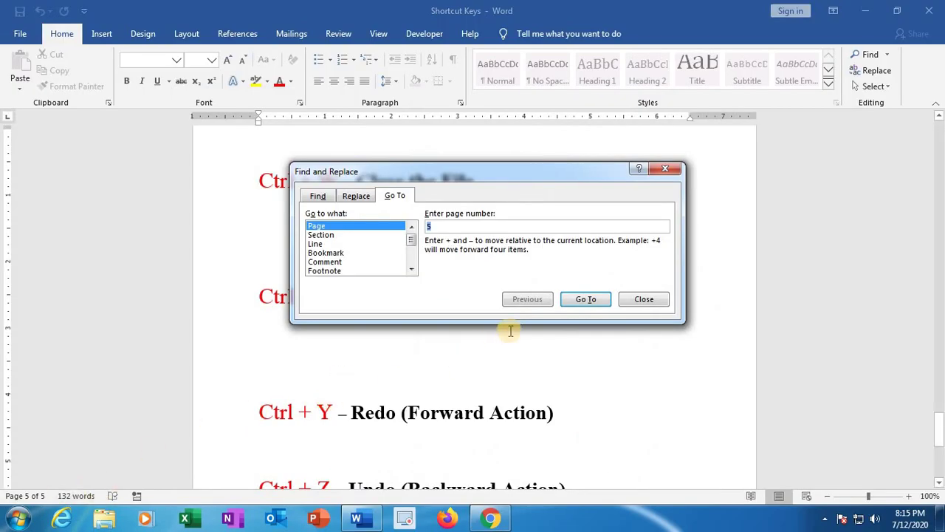
left_click(636, 299)
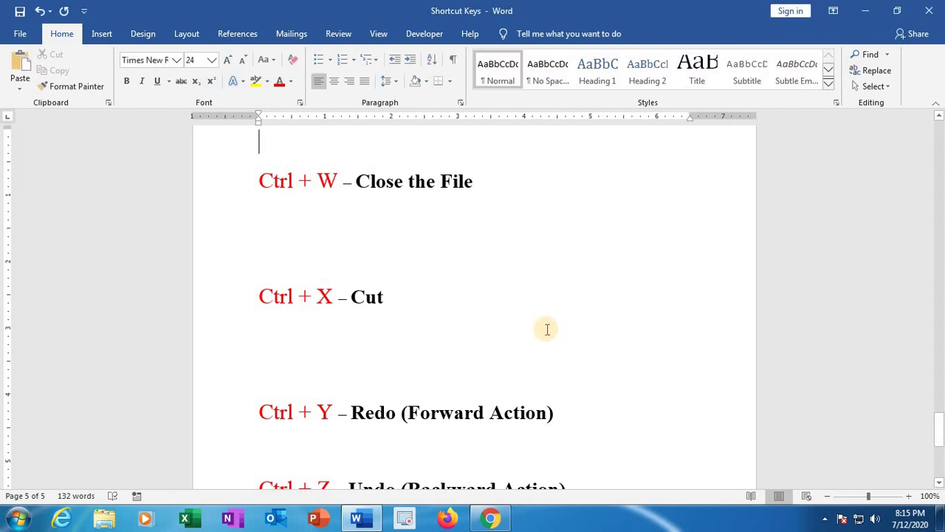
Use Ctrl+G again to jump back to page 1, close the dialog, and return after 'Go to'
key("ctrl+g")
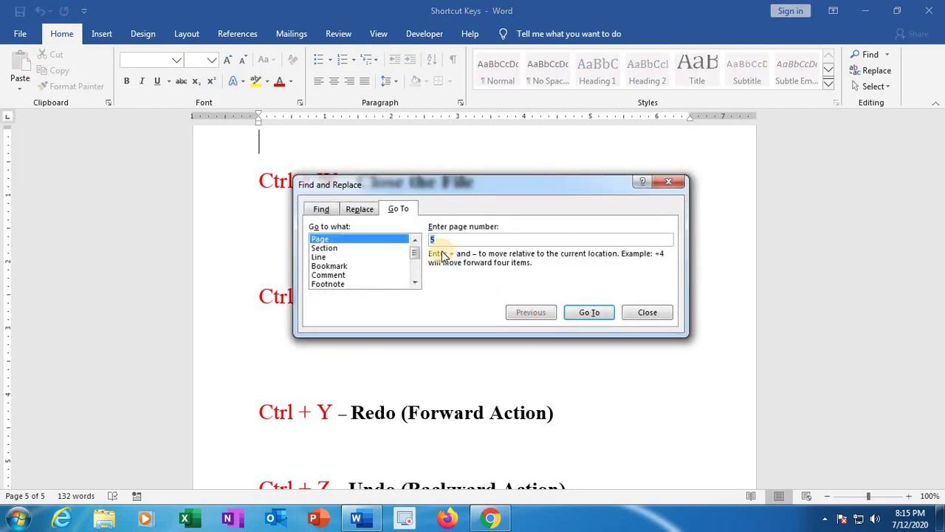
type("1")
left_click(572, 316)
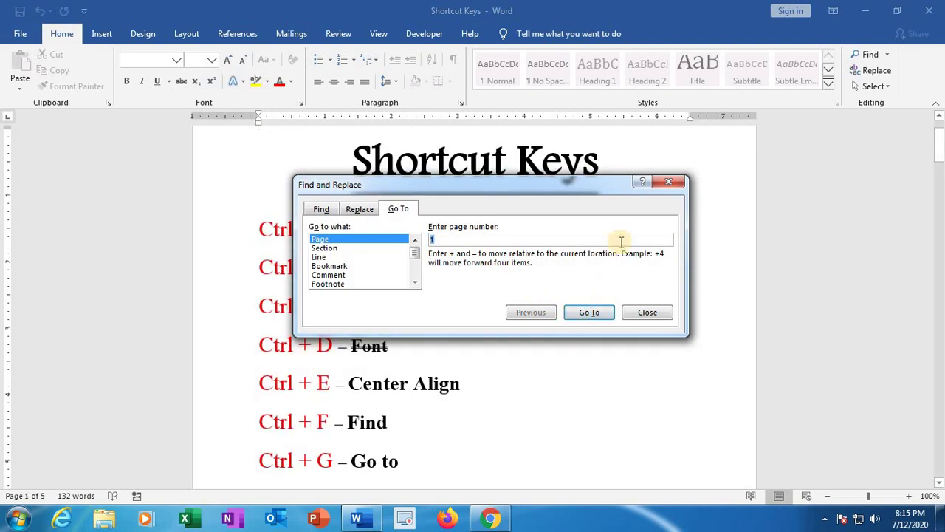
left_click(668, 181)
left_click(416, 458)
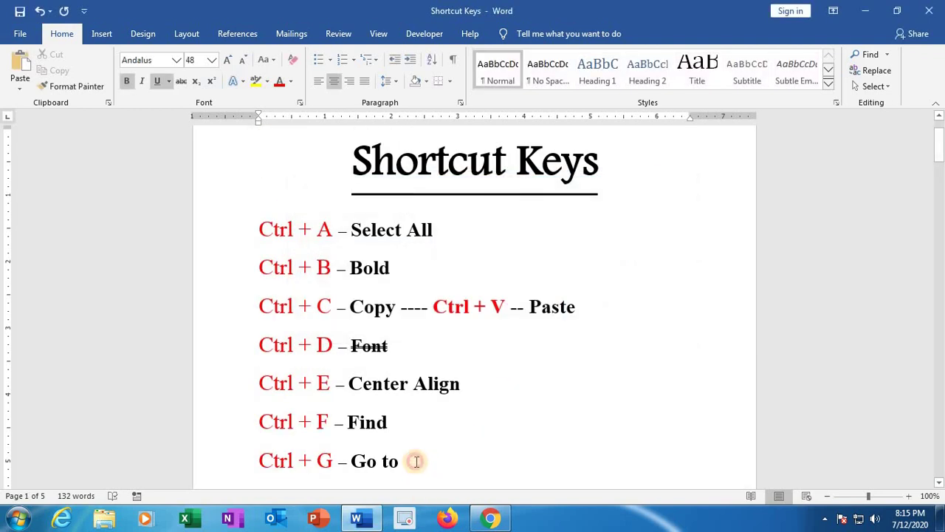
scroll(416, 458, "down", 3)
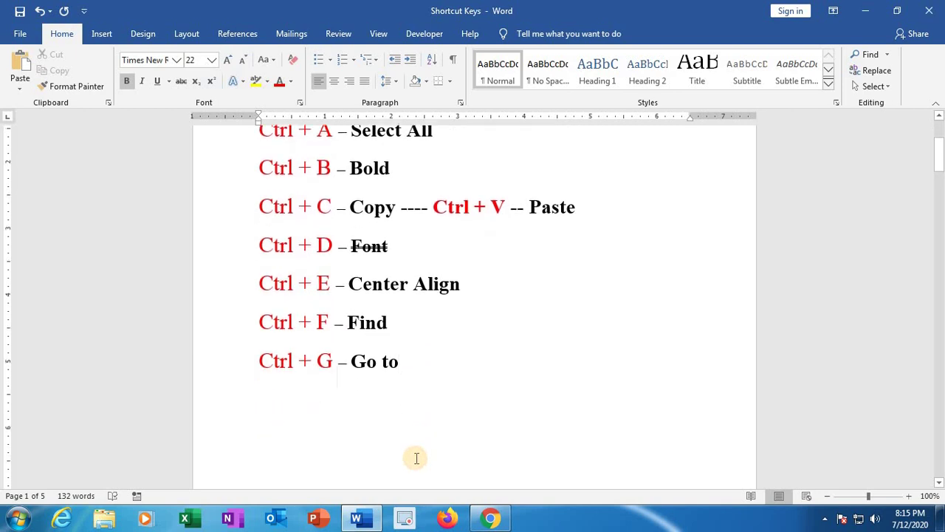
Pull 'Ctrl + H – Replace' up under Go to, then open and close Find and Replace with Ctrl+H
key("Down")
key("Delete")
key("Delete")
key("Delete")
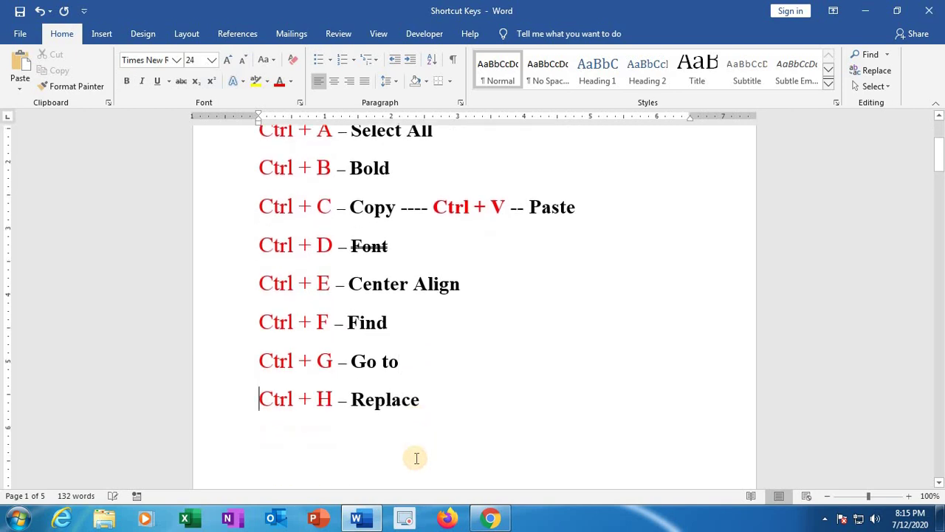
left_click(440, 404)
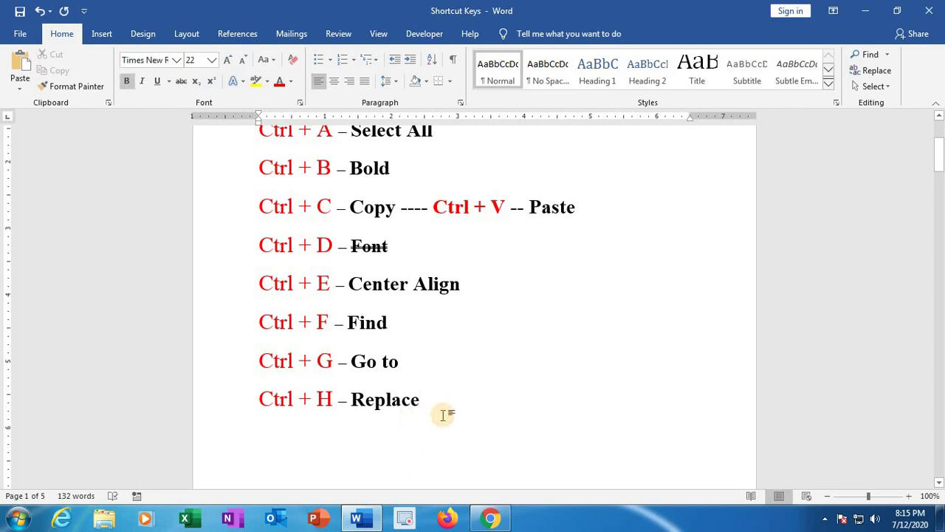
key("ctrl+h")
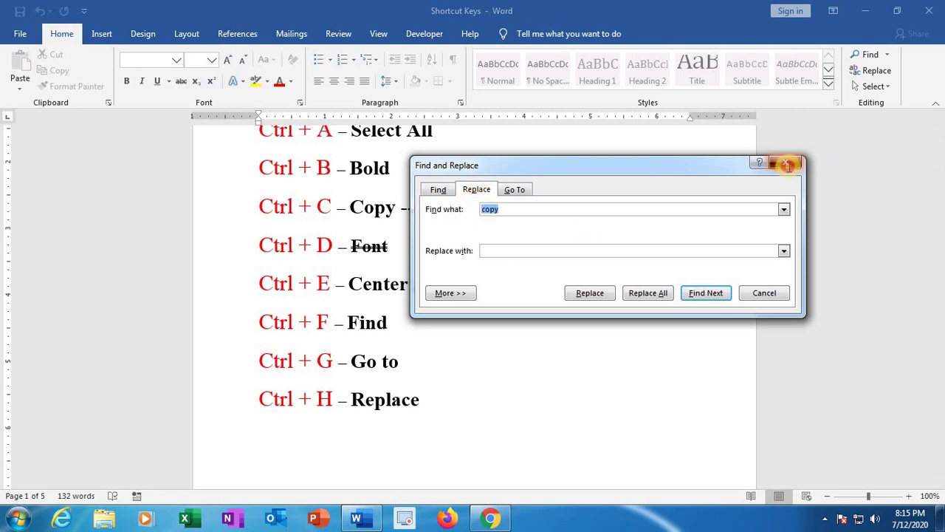
left_click(787, 164)
Remove blank lines so Ctrl + I – Italic sits under Replace, with spacing above Ctrl + J – Justify
key("Down")
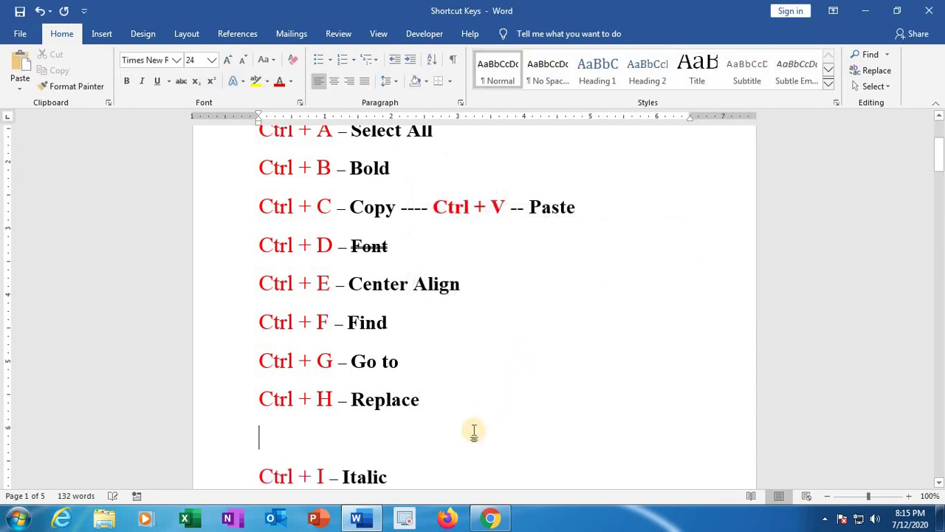
key("Delete")
scroll(438, 426, "down", 1)
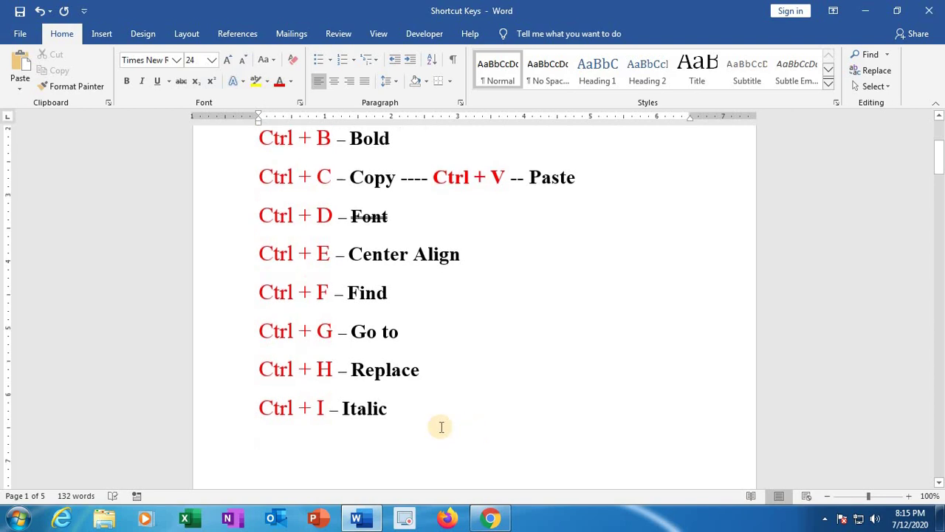
left_click(359, 445)
scroll(371, 445, "down", 1)
scroll(370, 446, "down", 1)
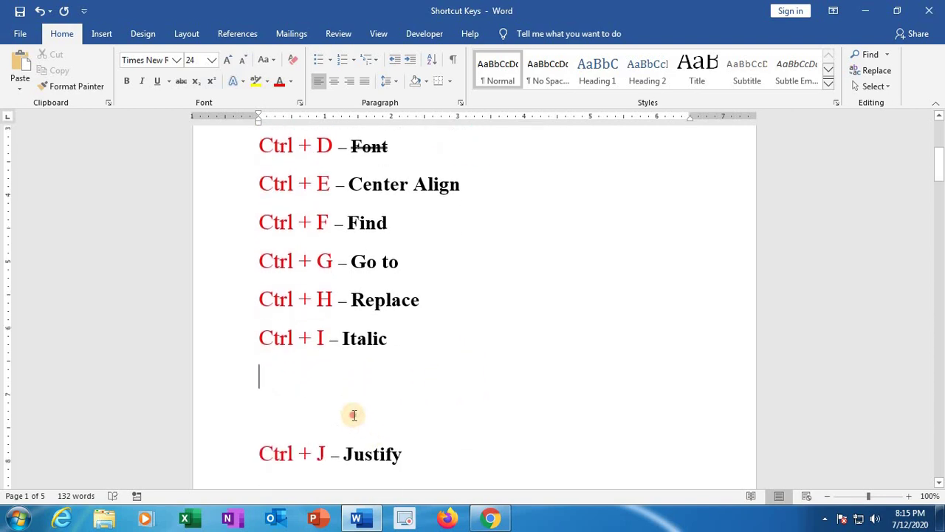
key("Down")
key("Return")
key("Return")
scroll(371, 354, "down", 4)
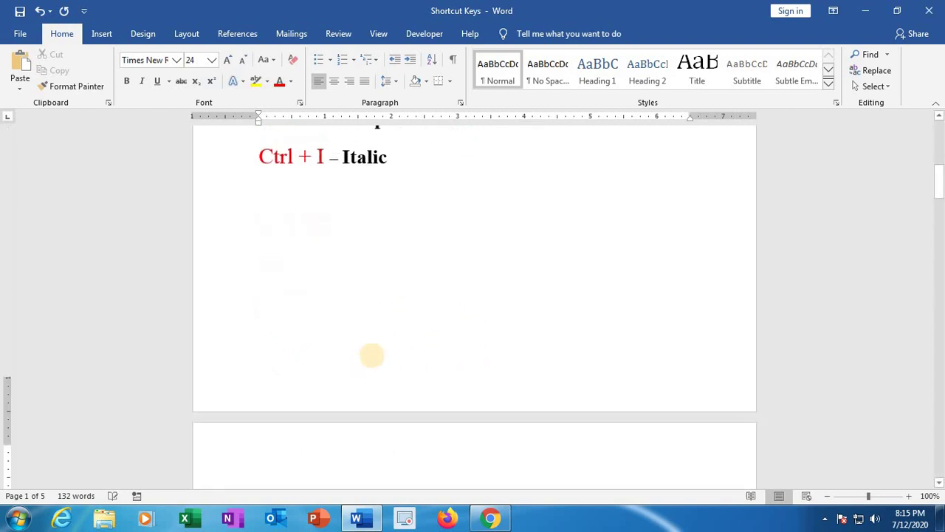
scroll(331, 240, "up", 4)
Italicize the Ctrl + I – Italic line with Ctrl+I, then remove the italic again
left_click(390, 310)
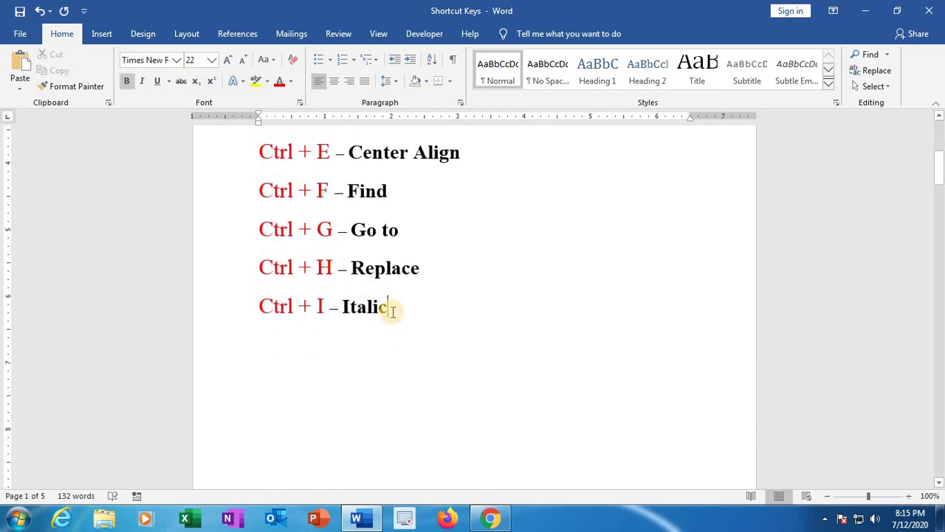
left_click_drag(249, 304, 371, 317)
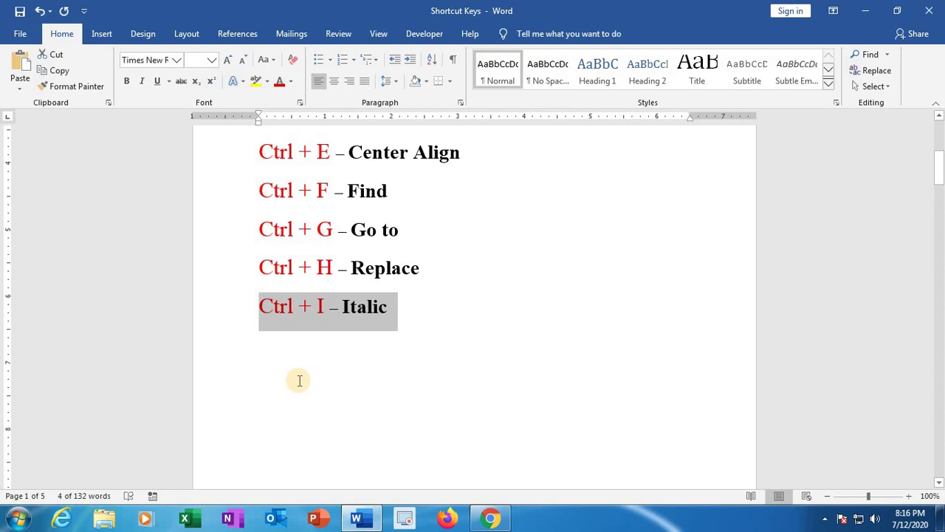
key("ctrl+i")
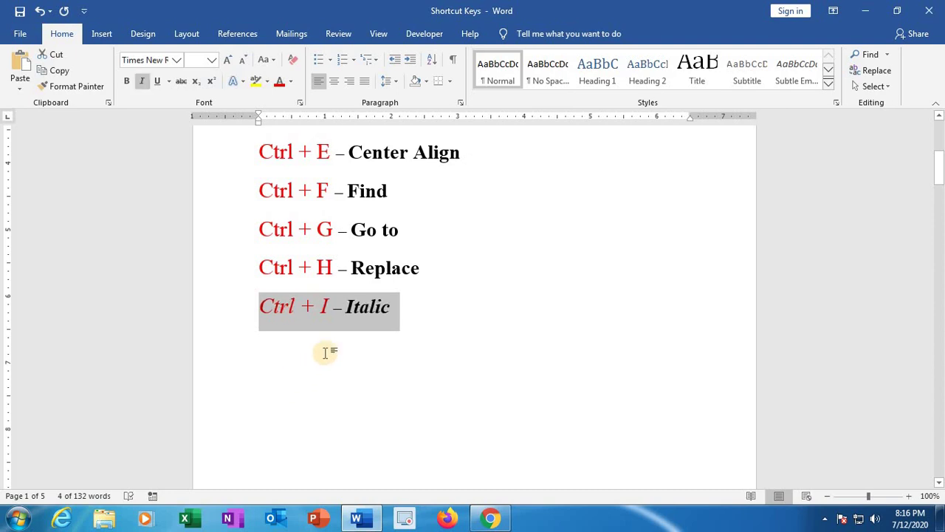
left_click(327, 352)
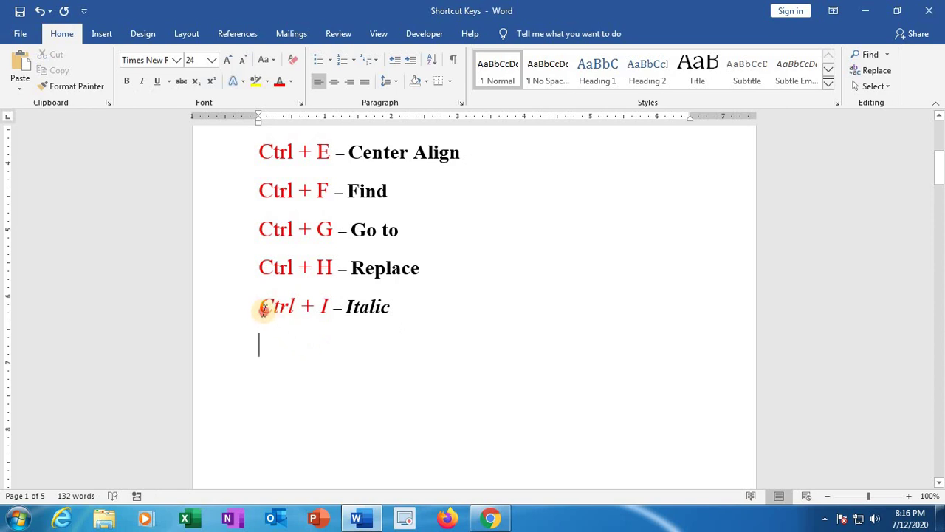
mouse_move(262, 308)
left_mouse_down()
mouse_move(379, 307)
mouse_move(384, 336)
mouse_move(331, 308)
mouse_move(258, 308)
left_mouse_up()
left_click(405, 334)
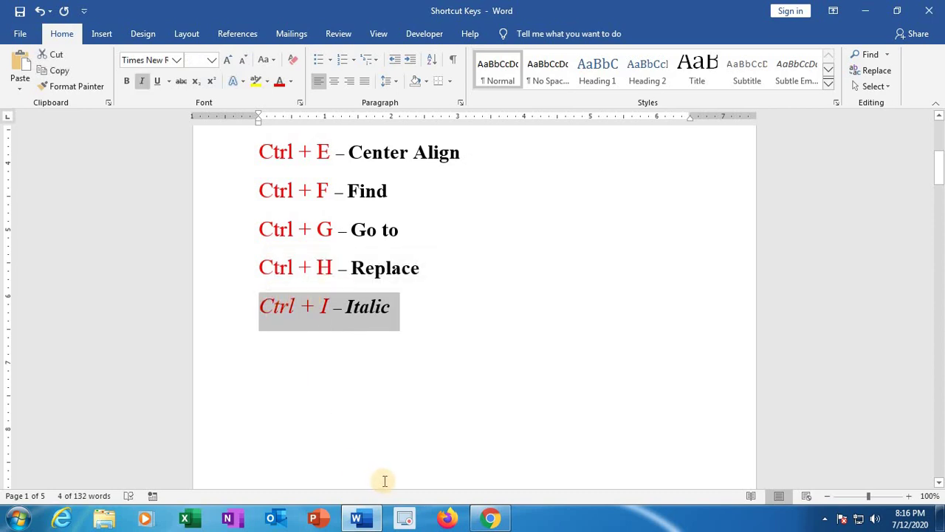
key("ctrl+i")
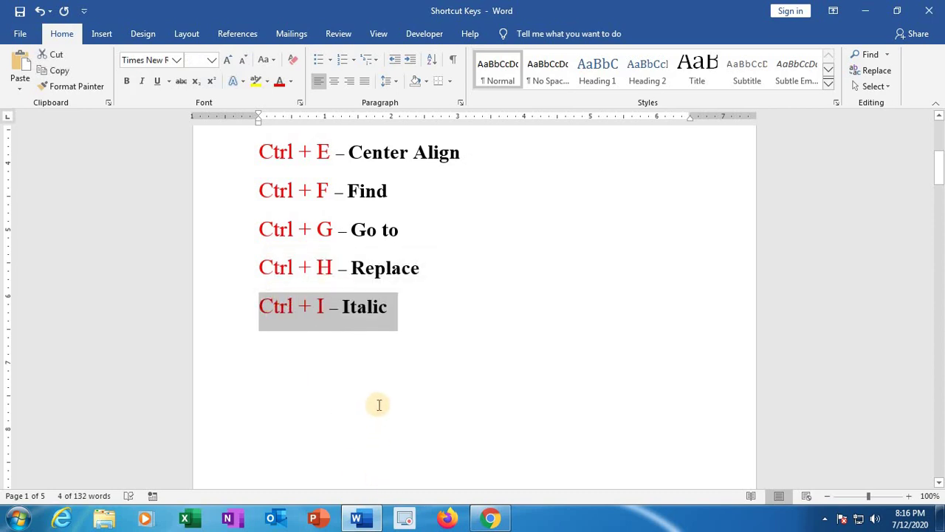
left_click(344, 334)
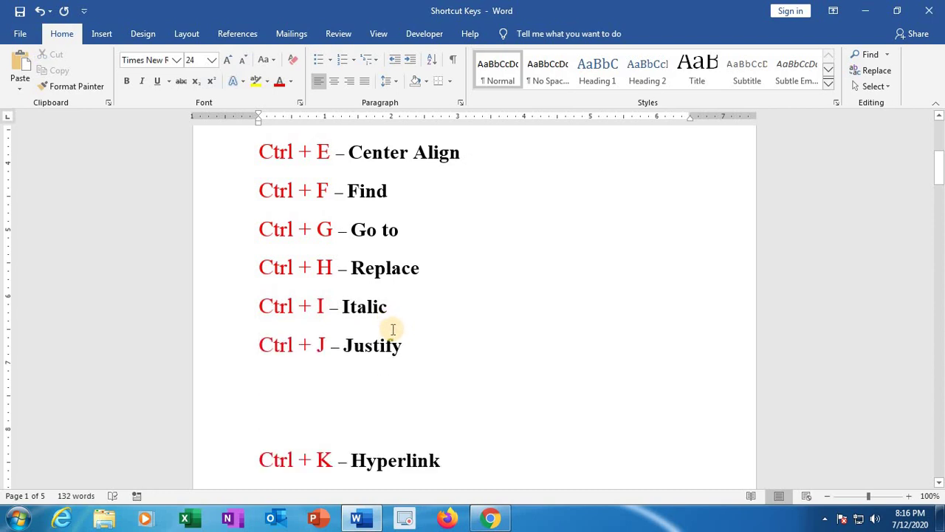
Push the Ctrl + J – Justify entry onto page 2 with blank lines
key("Return")
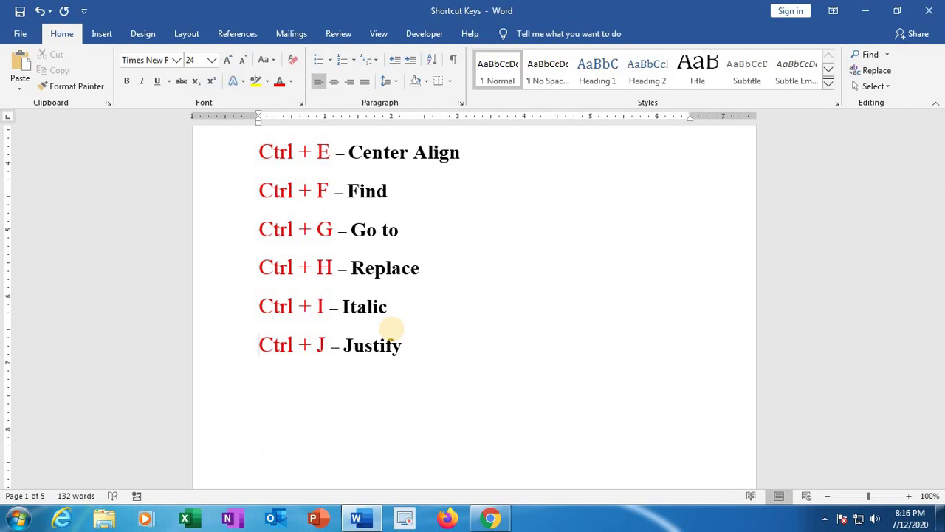
key("Return")
key("Return")
key("Return")
key("Return")
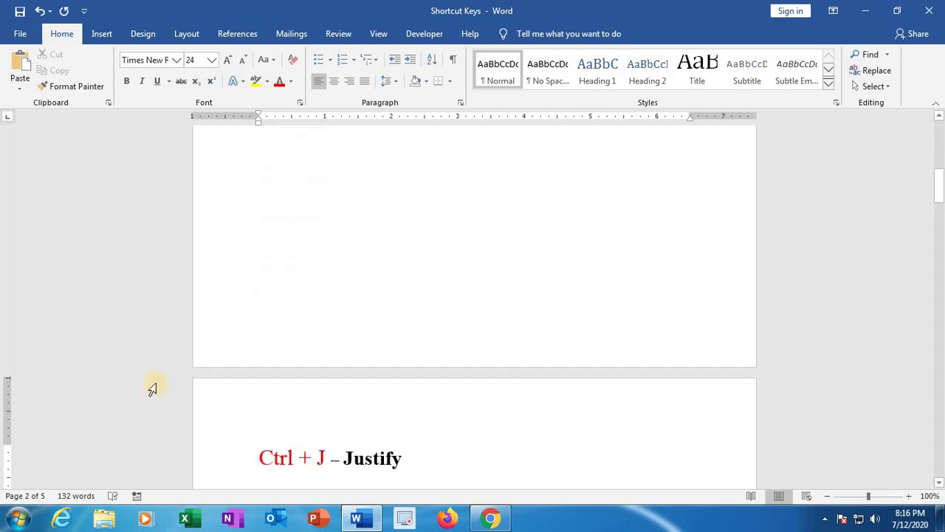
scroll(291, 449, "down", 2)
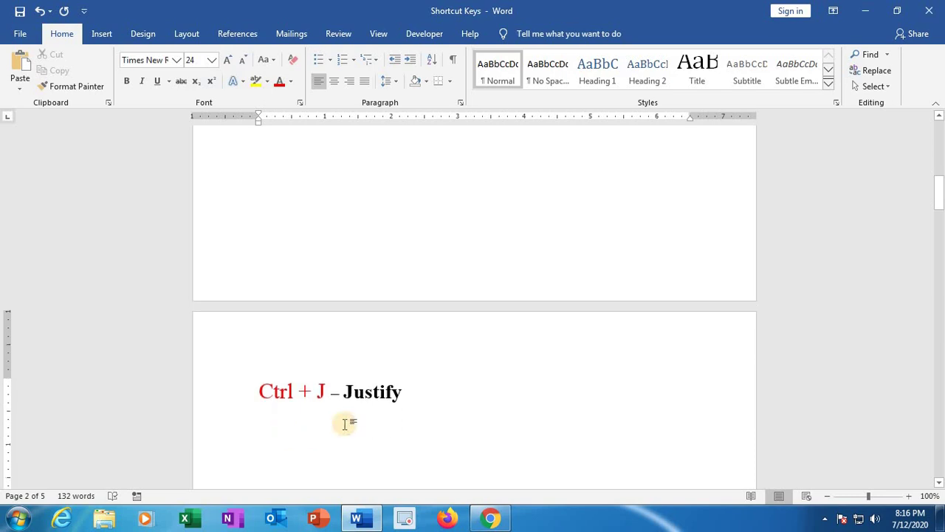
Insert random sample paragraphs with =rand() below the Justify entry
left_click(426, 402)
key("Return")
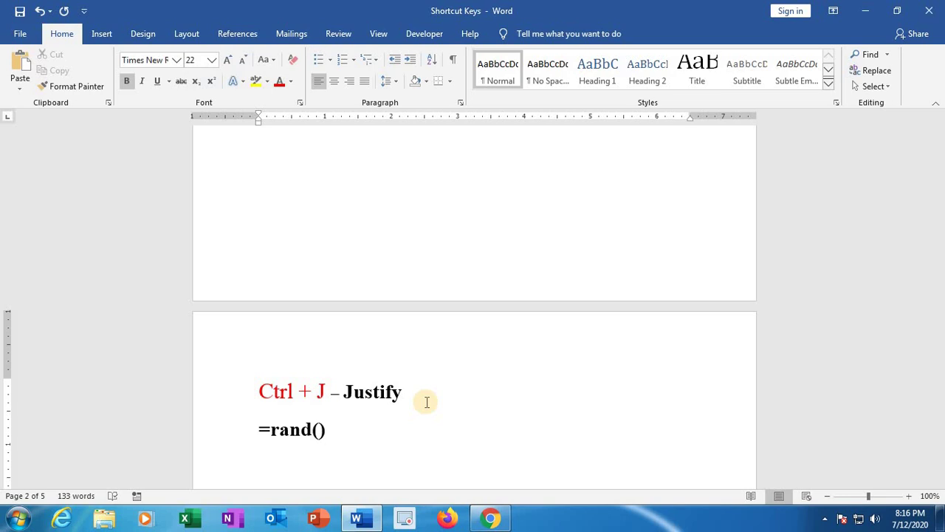
key("Return")
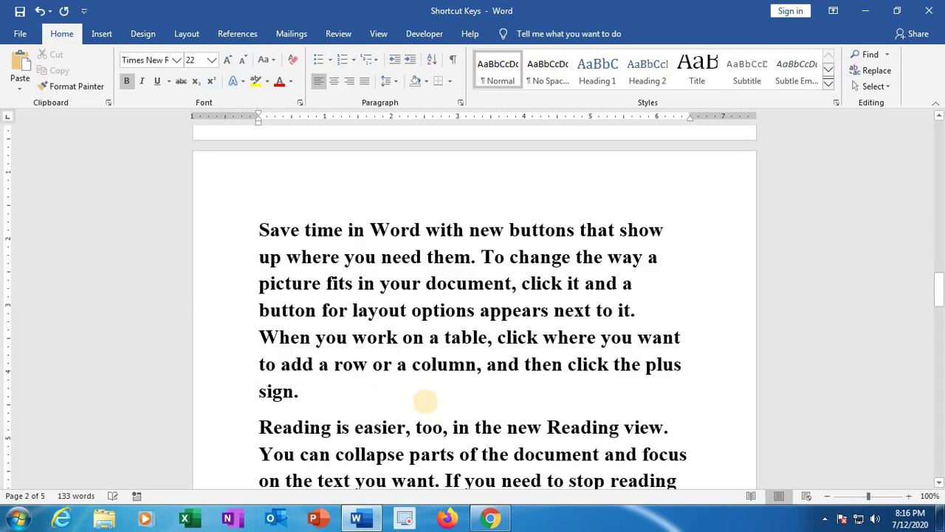
scroll(424, 402, "down", 1)
scroll(425, 405, "up", 3)
scroll(424, 408, "up", 8)
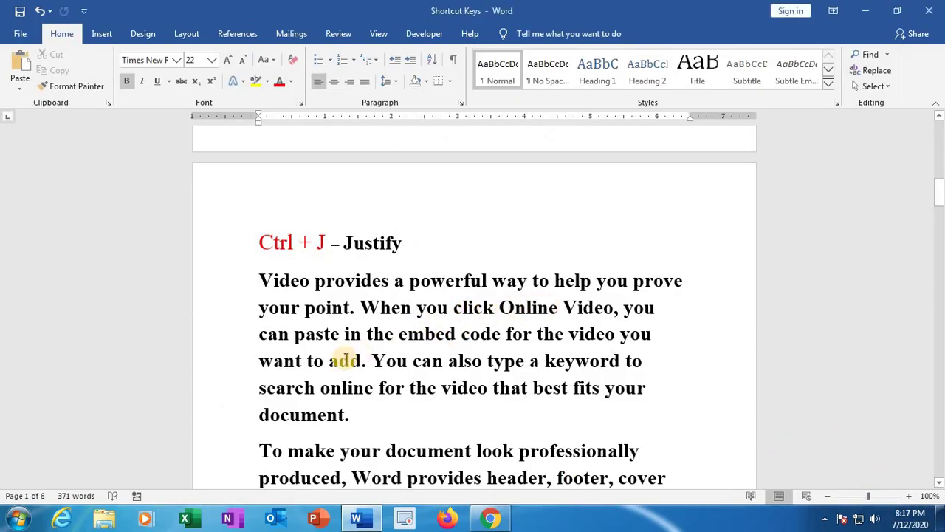
Justify the first sample paragraphs, through Themes and styles, with Ctrl+J
scroll(408, 313, "down", 1)
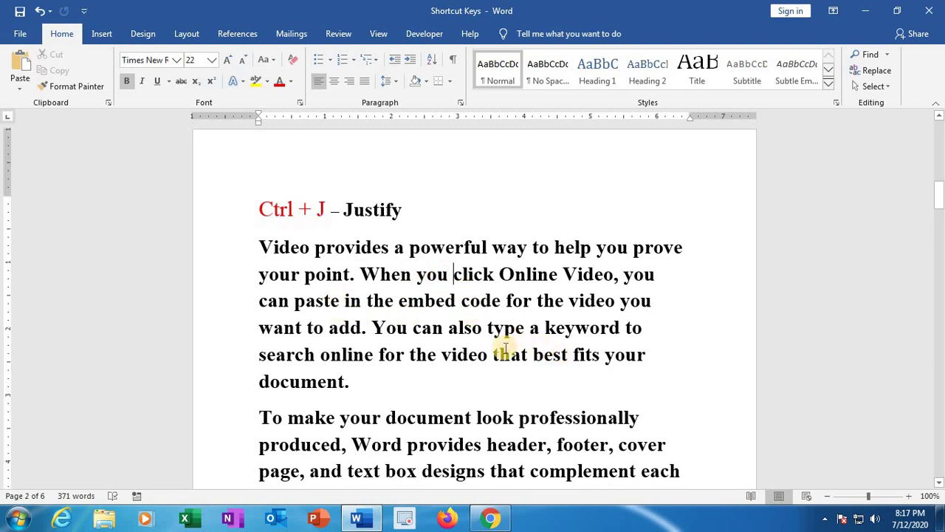
key("ctrl+j")
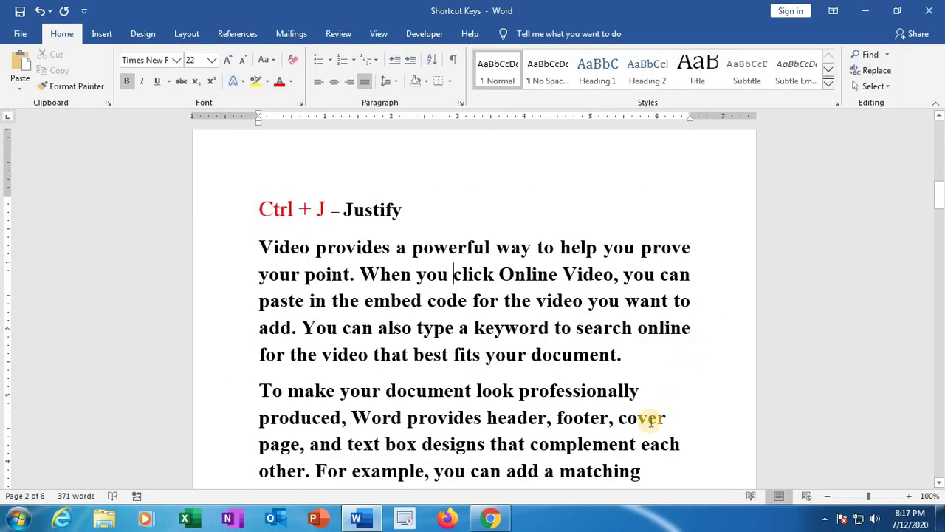
scroll(625, 492, "down", 2)
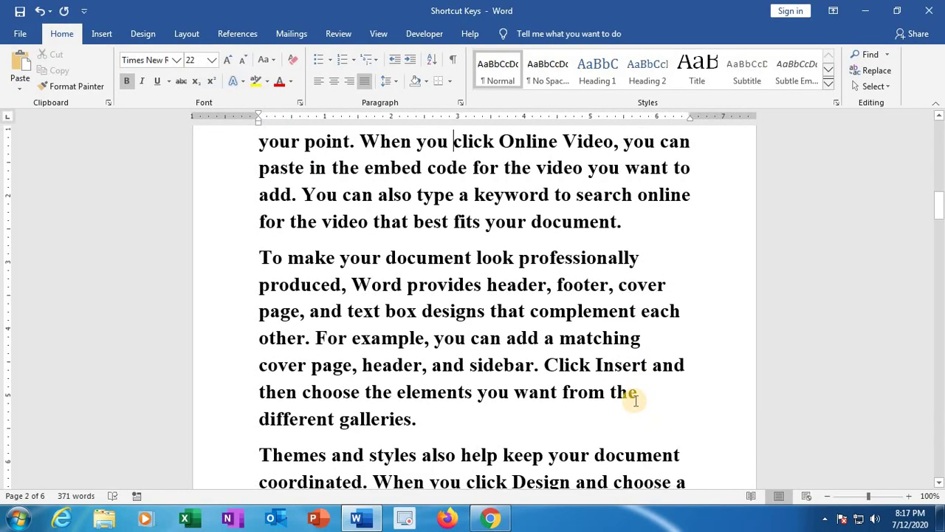
scroll(632, 397, "down", 1)
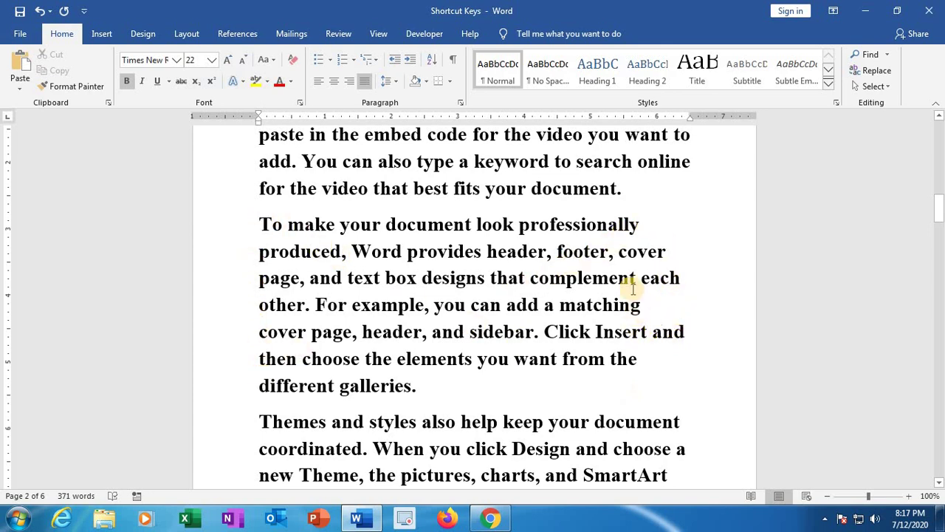
left_click(563, 252)
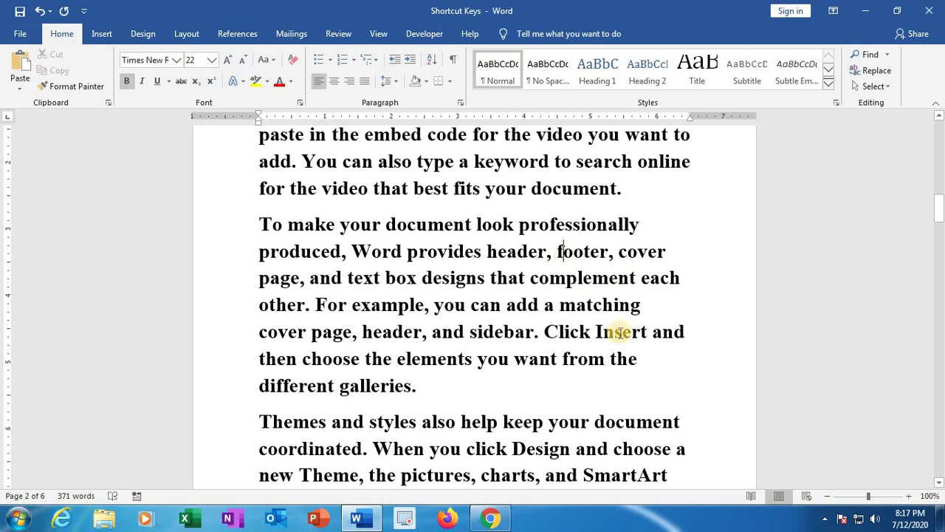
key("ctrl+j")
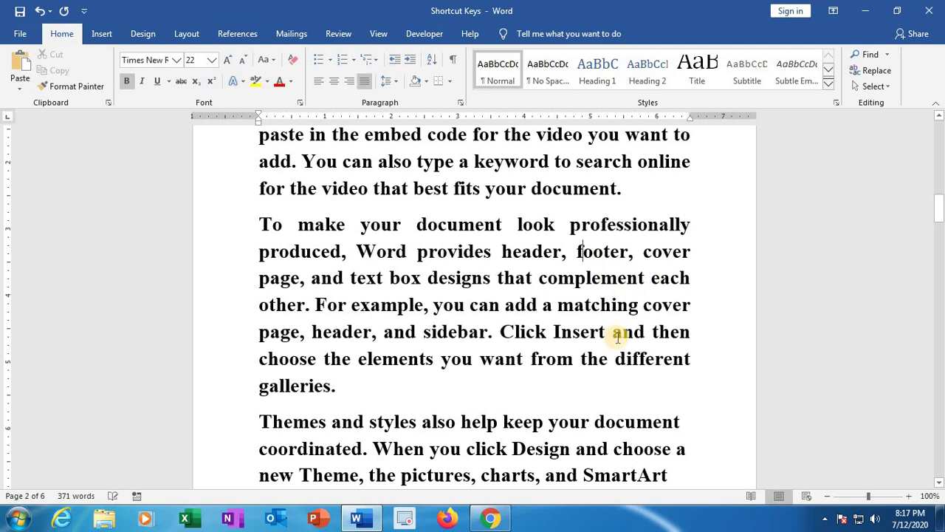
scroll(618, 330, "up", 3)
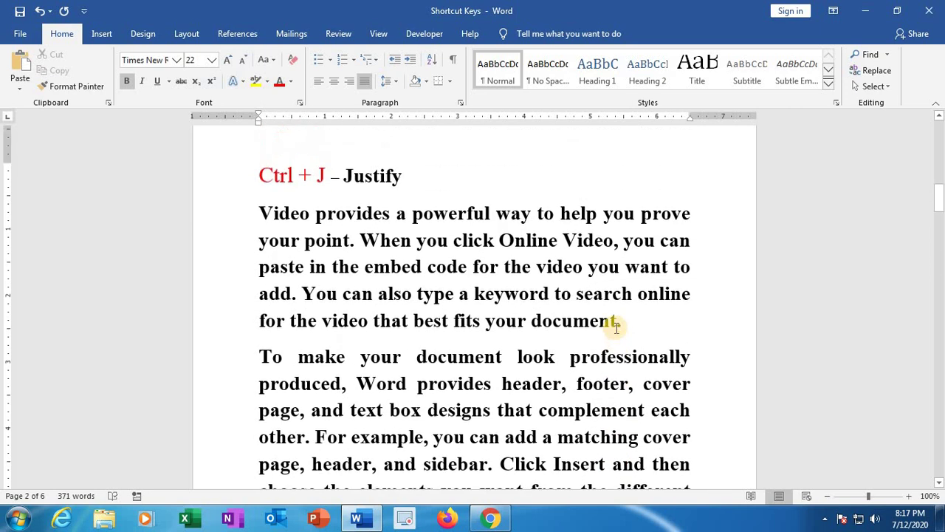
scroll(607, 325, "down", 5)
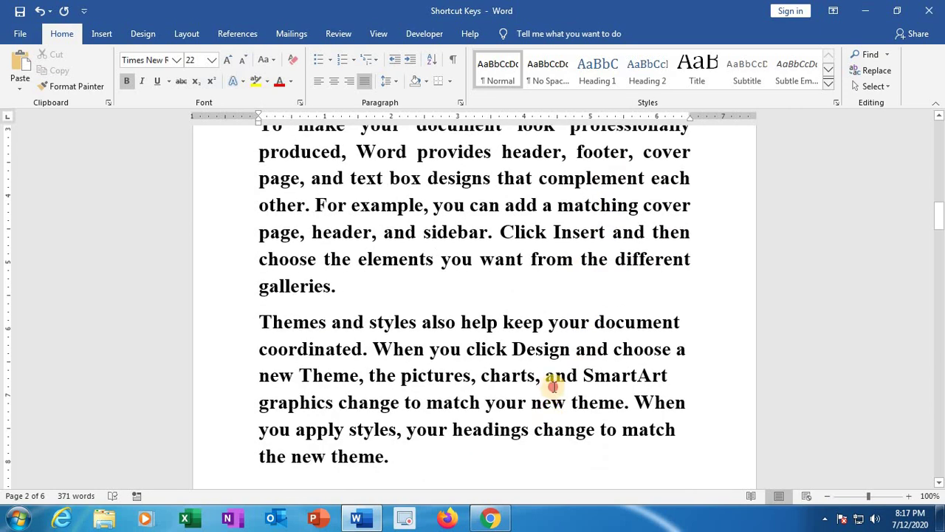
left_click(556, 378)
key("ctrl+j")
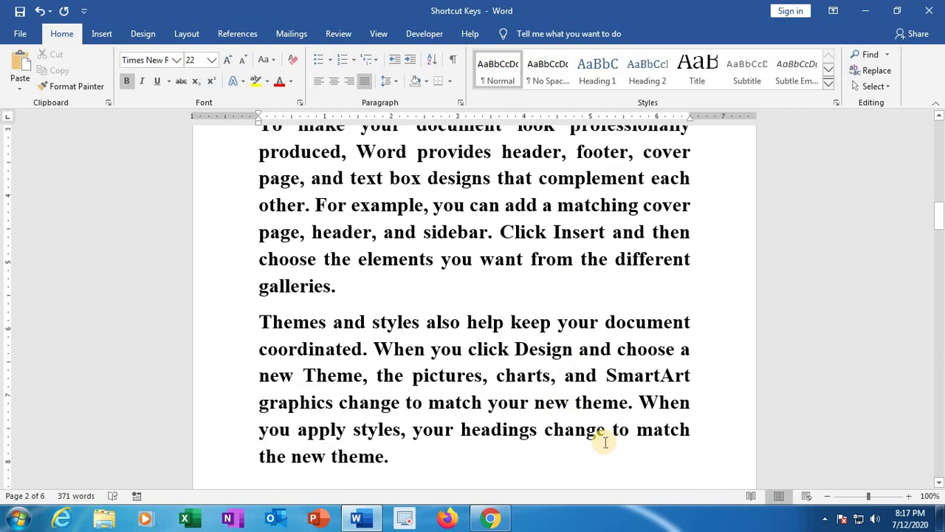
Justify the Save time and Reading paragraphs with Ctrl+J
scroll(605, 443, "down", 4)
scroll(557, 422, "down", 3)
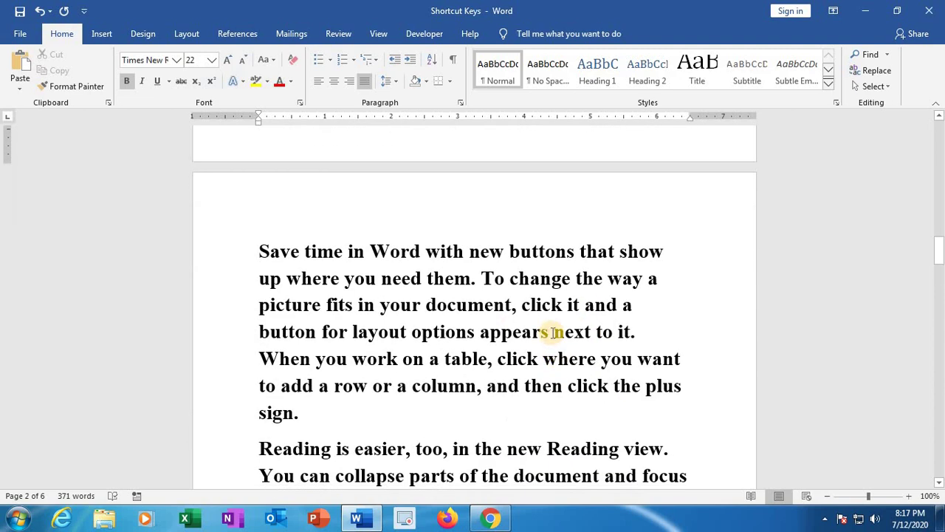
left_click(553, 332)
key("ctrl+j")
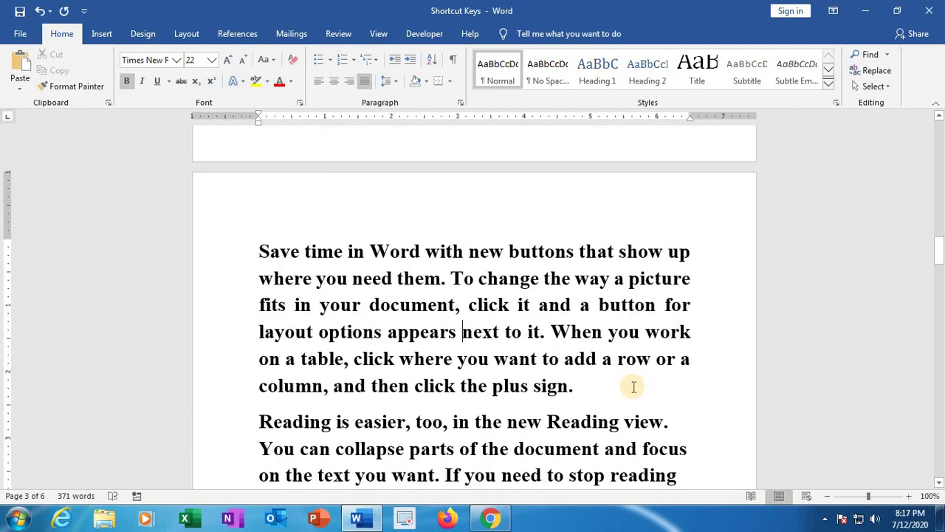
scroll(650, 380, "down", 3)
left_click(572, 316)
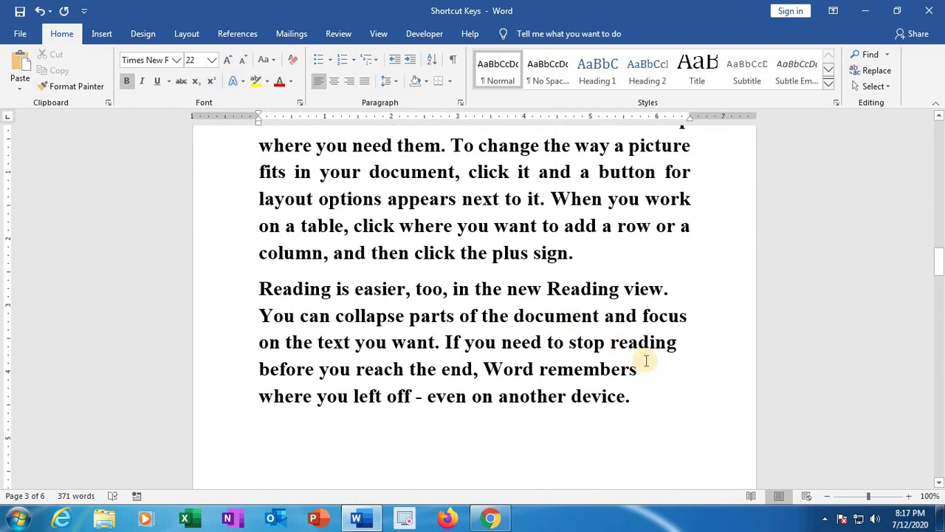
key("ctrl+j")
scroll(297, 295, "up", 4)
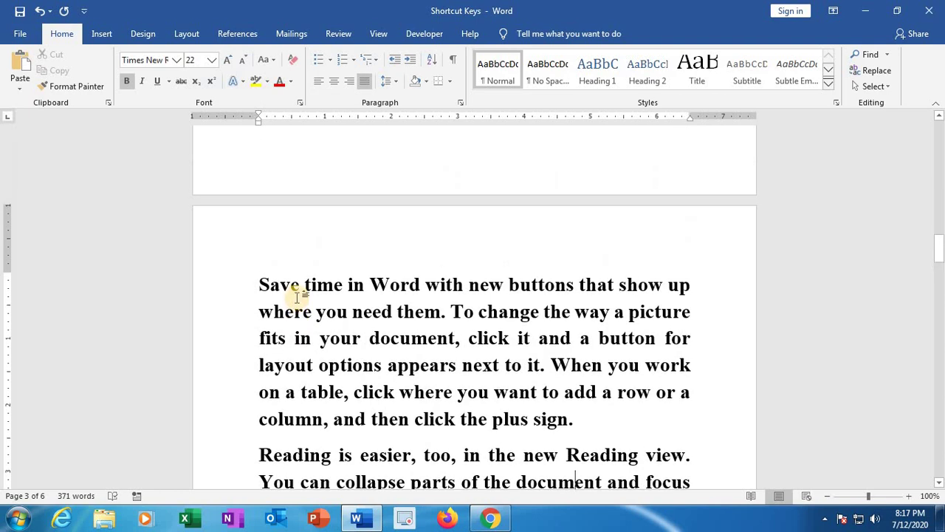
scroll(298, 295, "up", 12)
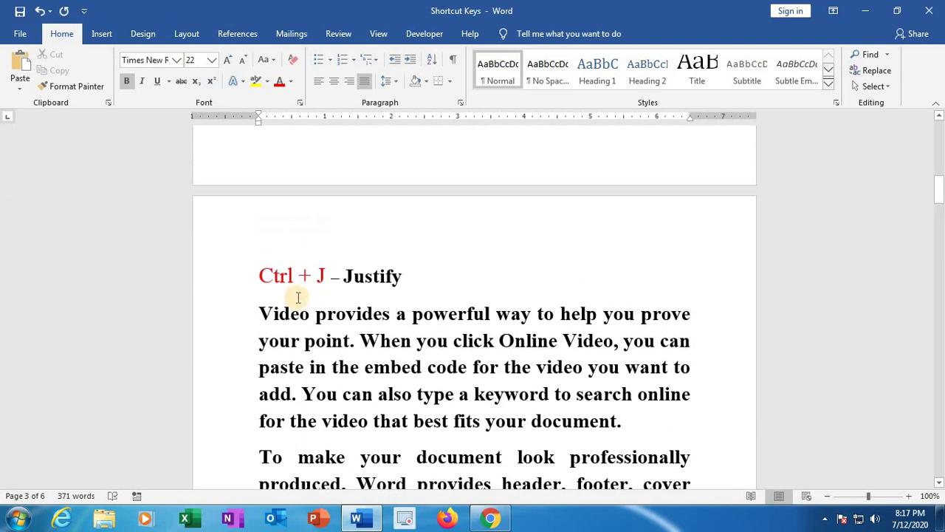
scroll(369, 332, "down", 11)
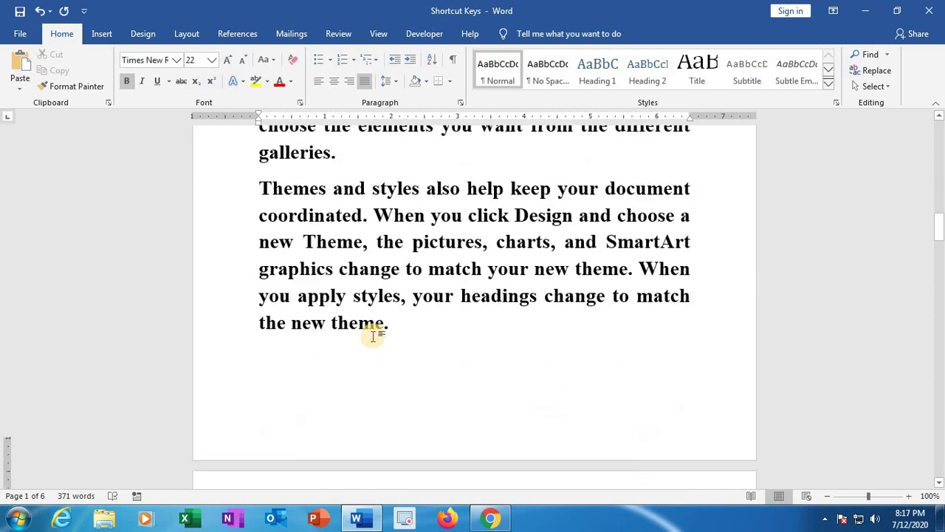
scroll(374, 336, "down", 11)
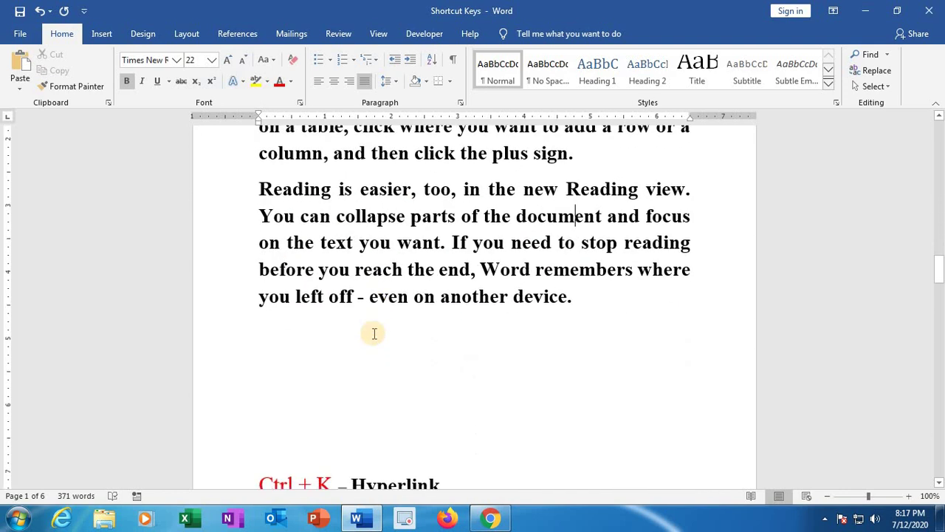
Add the Ctrl + K – Hyperlink entry, showing and cancelling the Insert Hyperlink window
left_click(258, 341)
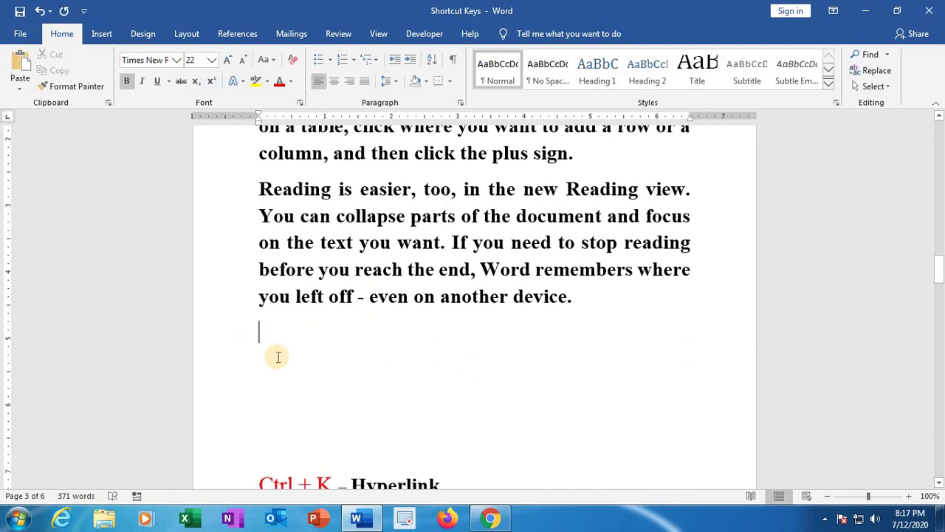
key("Delete")
key("Delete")
key("Delete")
key("Delete")
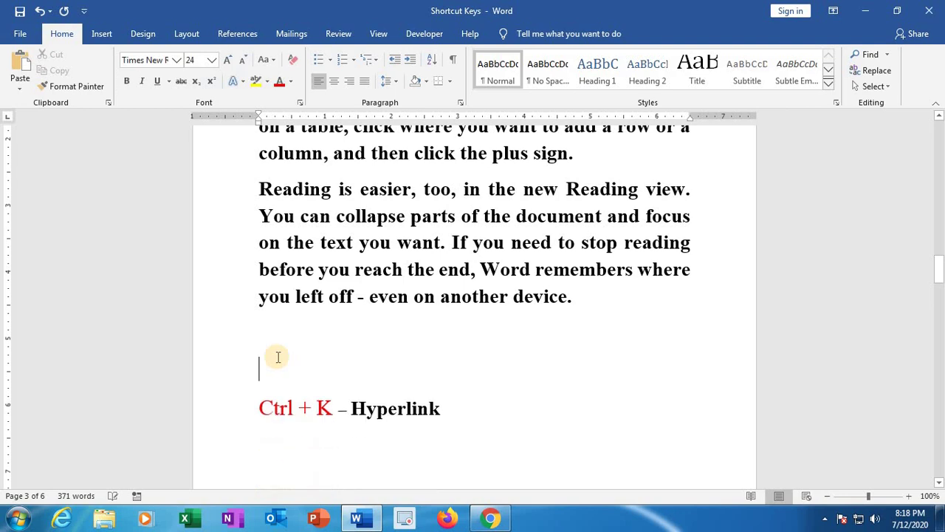
key("Return")
key("Return")
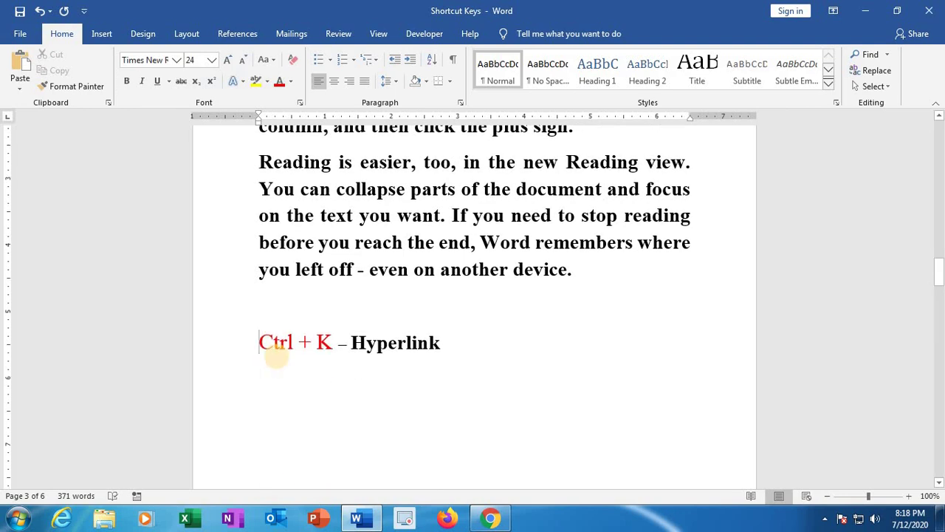
key("End")
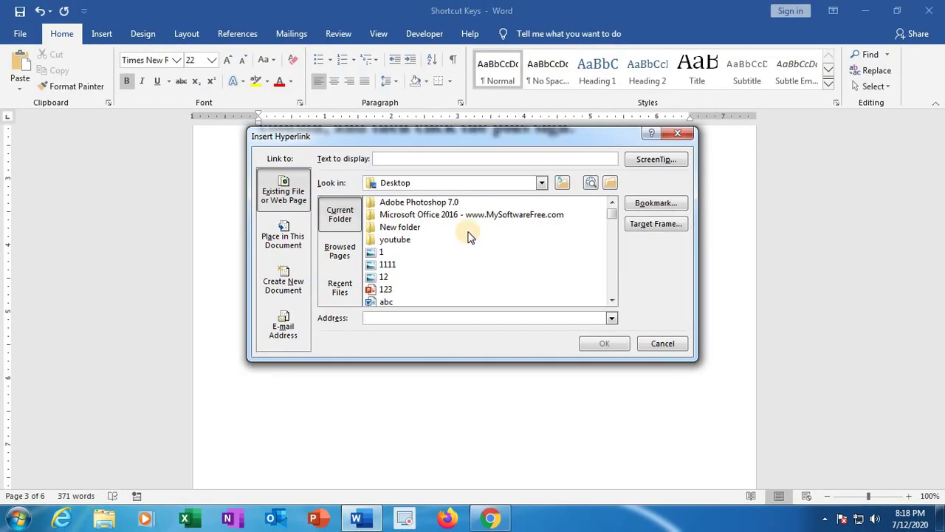
left_click(676, 133)
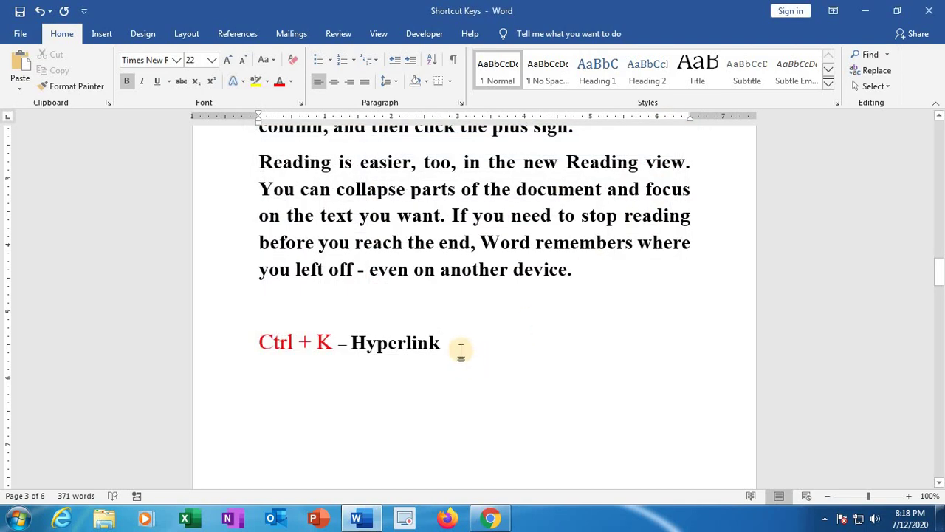
key("Down")
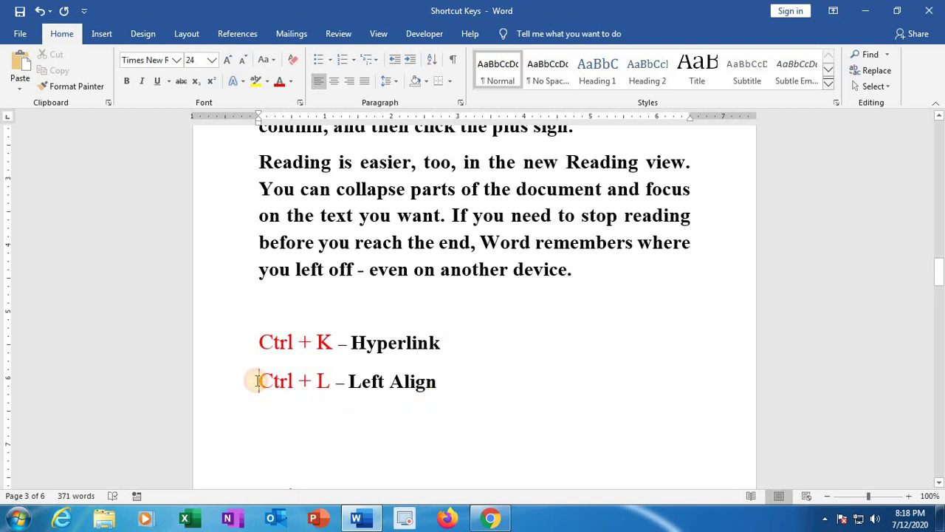
Centre the Ctrl + L – Left Align line with Ctrl+E, then left-align it with Ctrl+L
left_click_drag(257, 380, 447, 381)
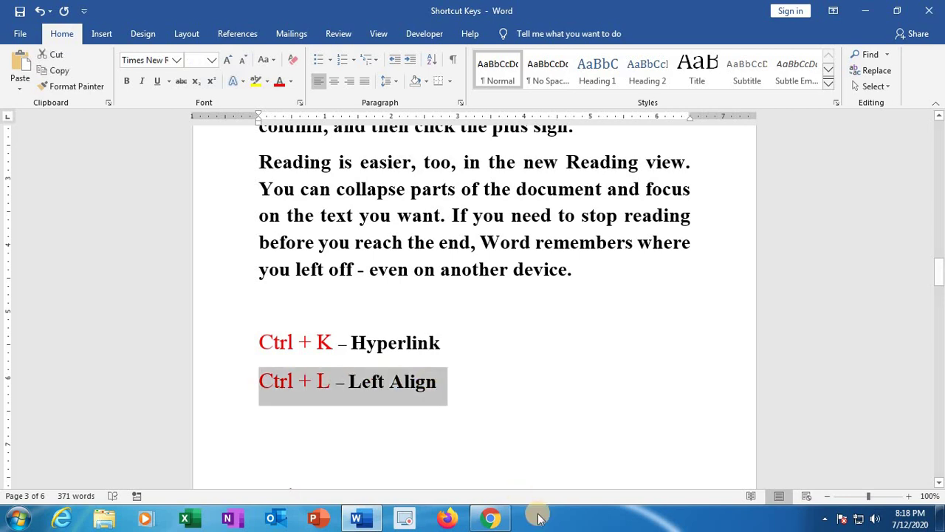
key("ctrl+e")
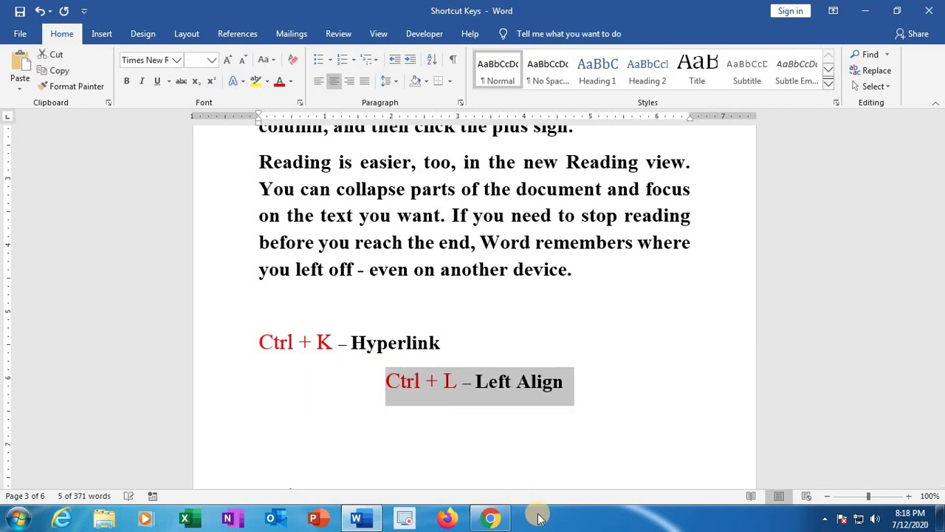
left_click(520, 419)
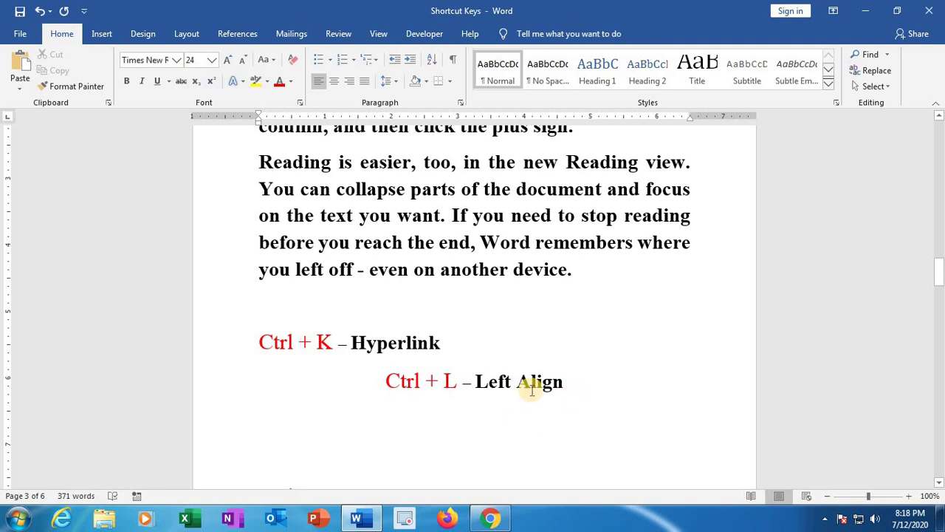
left_click_drag(389, 380, 553, 386)
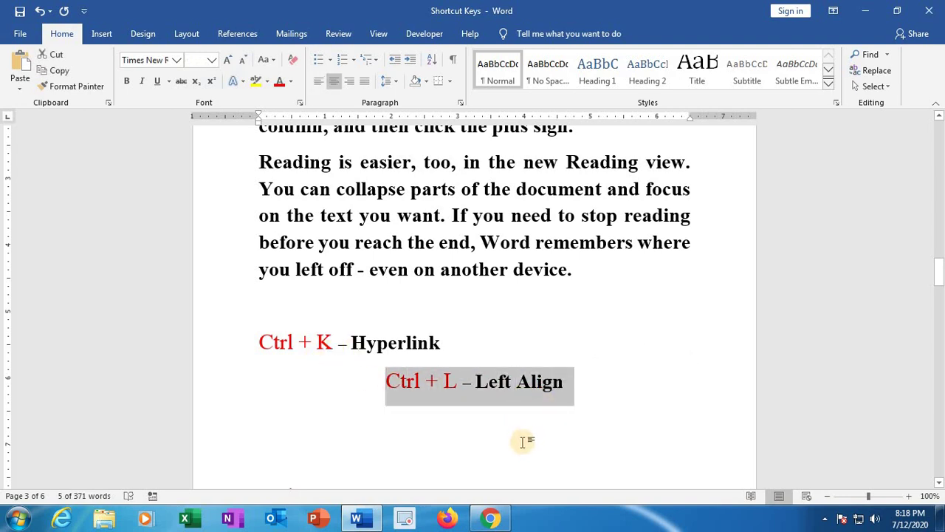
key("ctrl+l")
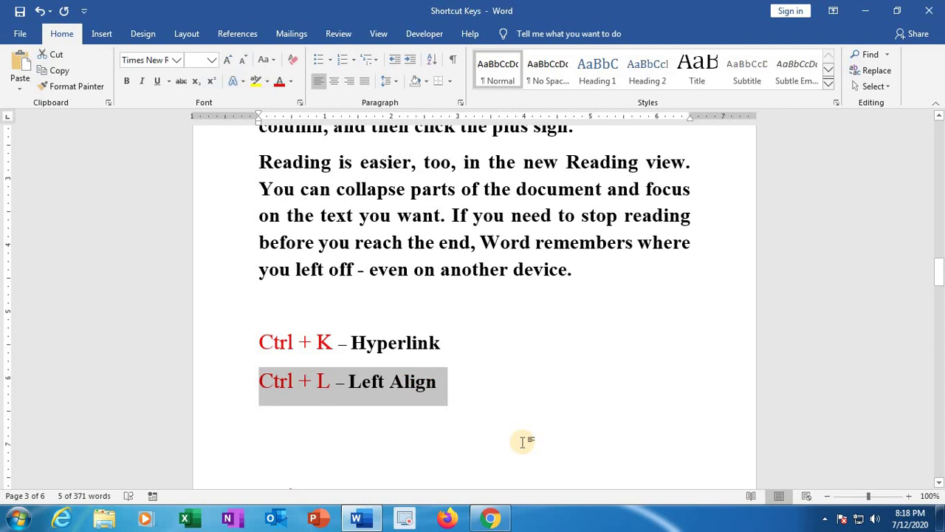
key("Right")
Paste the Ctrl + M – Paragraph Indent entry below and push it onto page 4
key("Return")
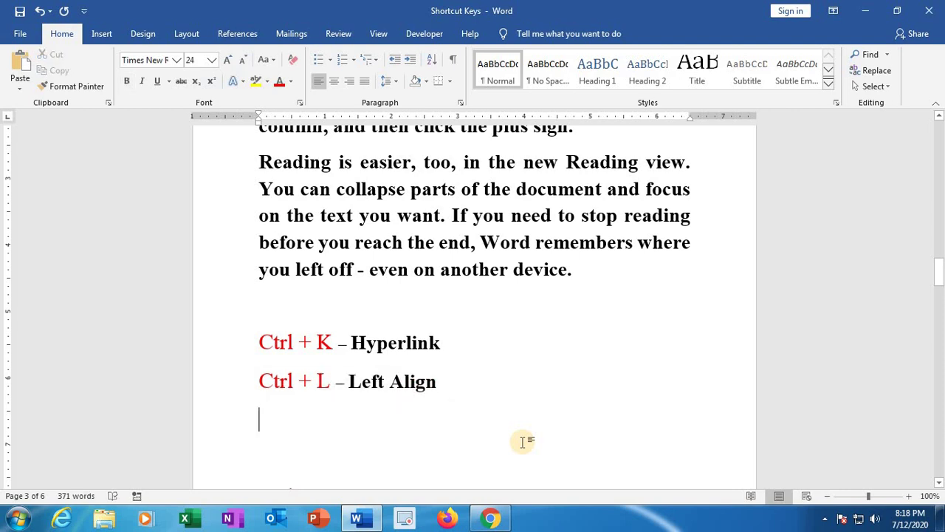
type("Ctrl + M – Paragraph Indent")
key("Delete")
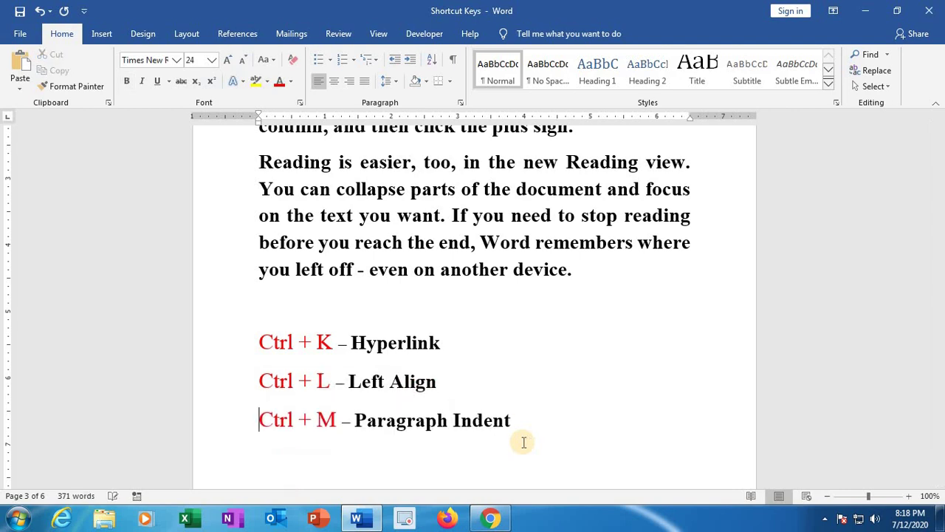
scroll(524, 442, "down", 1)
left_click(392, 447)
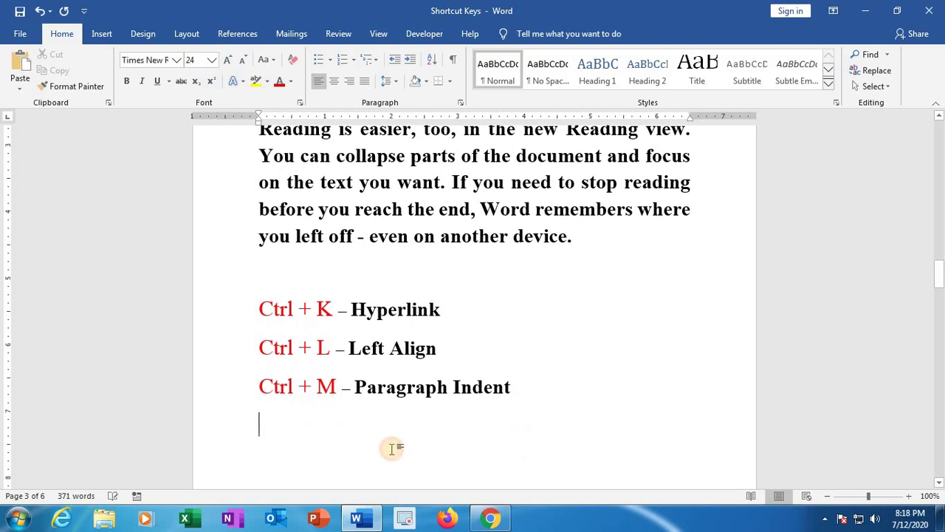
key("Return")
key("Return")
key("Return")
key("Return")
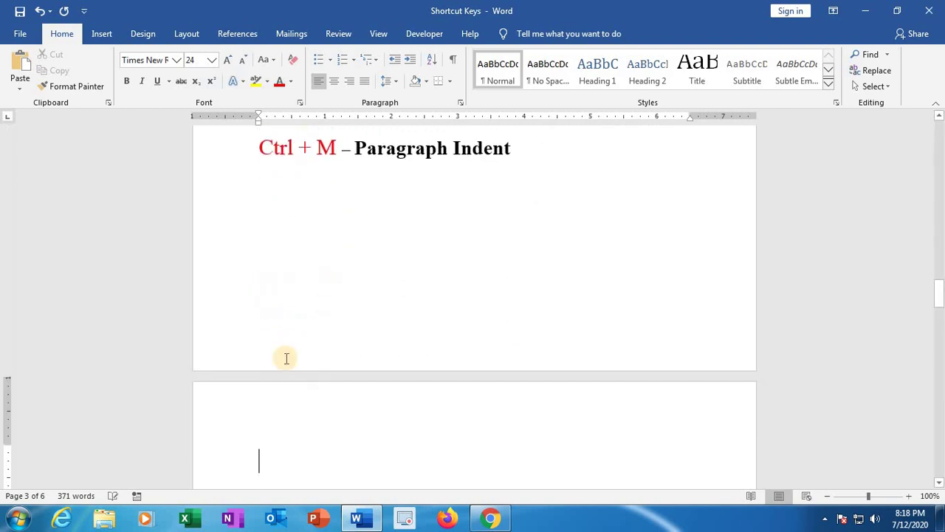
scroll(259, 266, "up", 3)
left_click(254, 245)
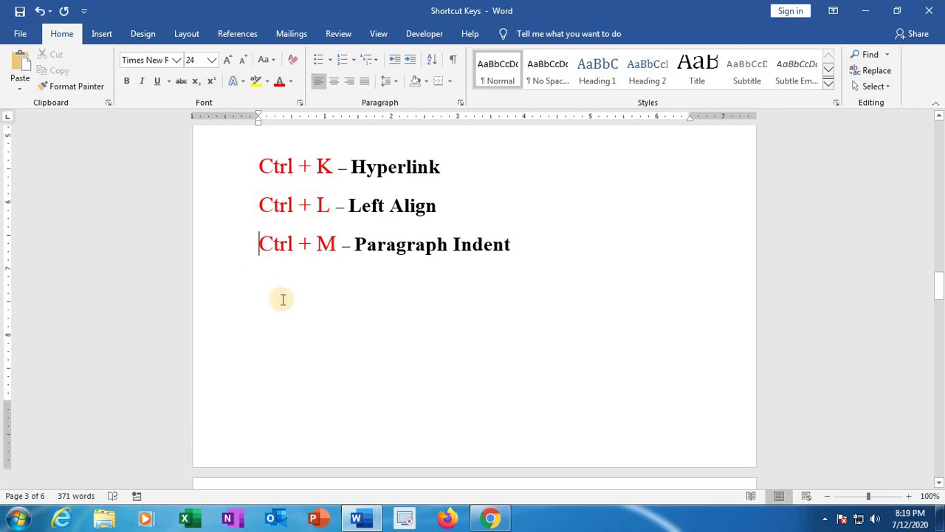
key("Return")
key("Return")
key("Return")
key("Return")
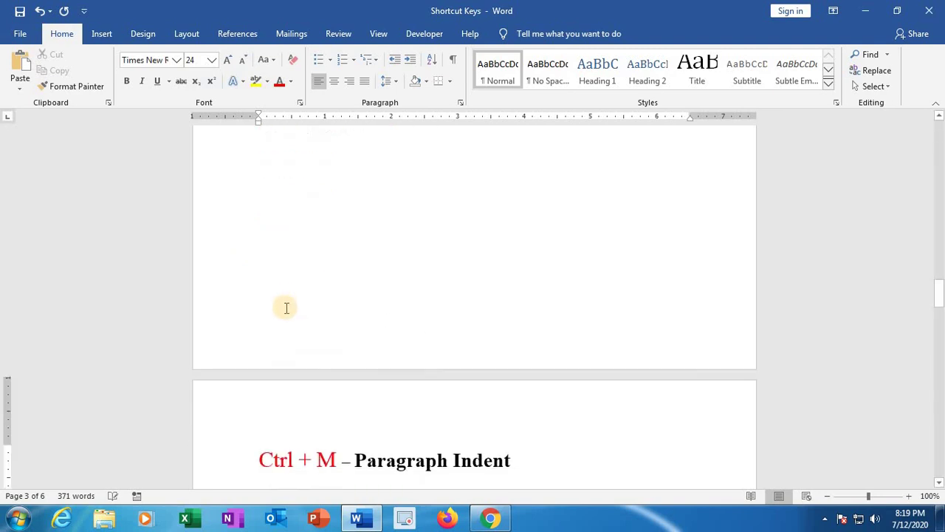
scroll(289, 337, "down", 4)
Generate sample paragraphs with =rand() below the Ctrl + M entry
left_click(281, 364)
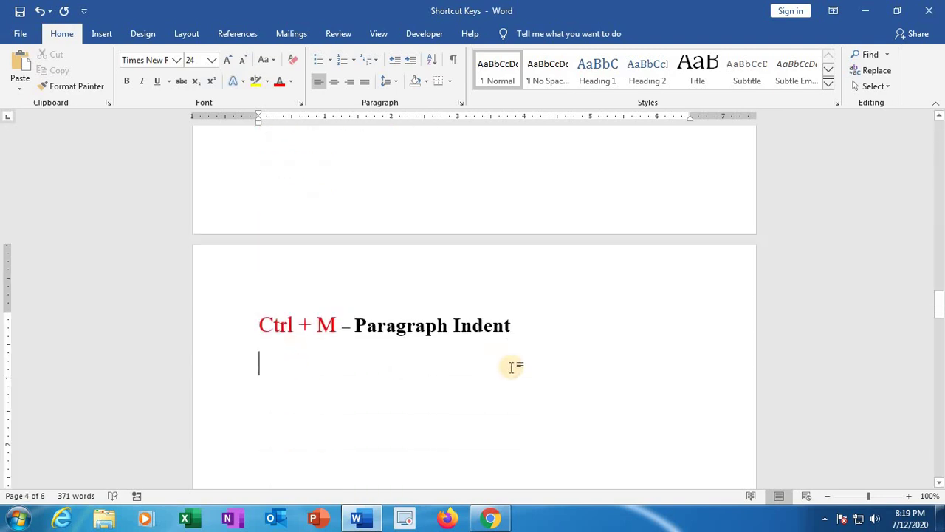
type("=rand(")
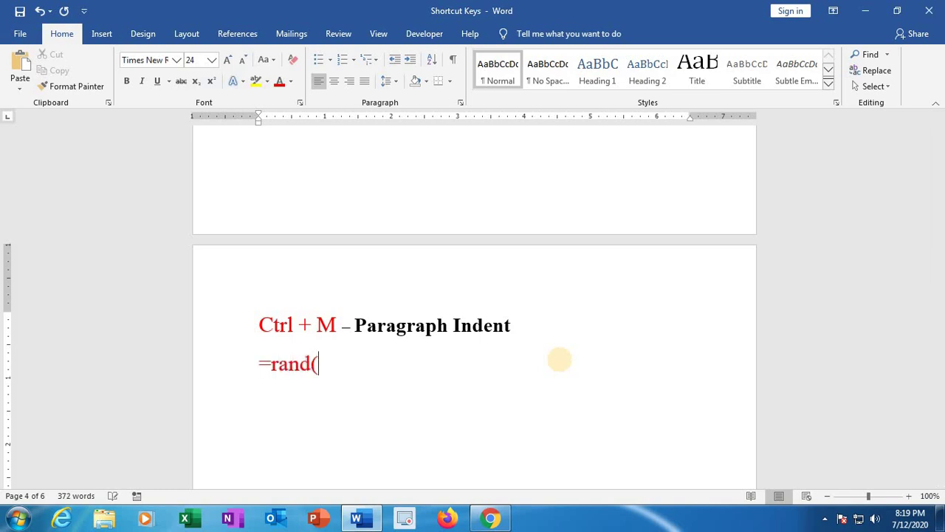
type(")")
key("Return")
scroll(561, 369, "up", 5)
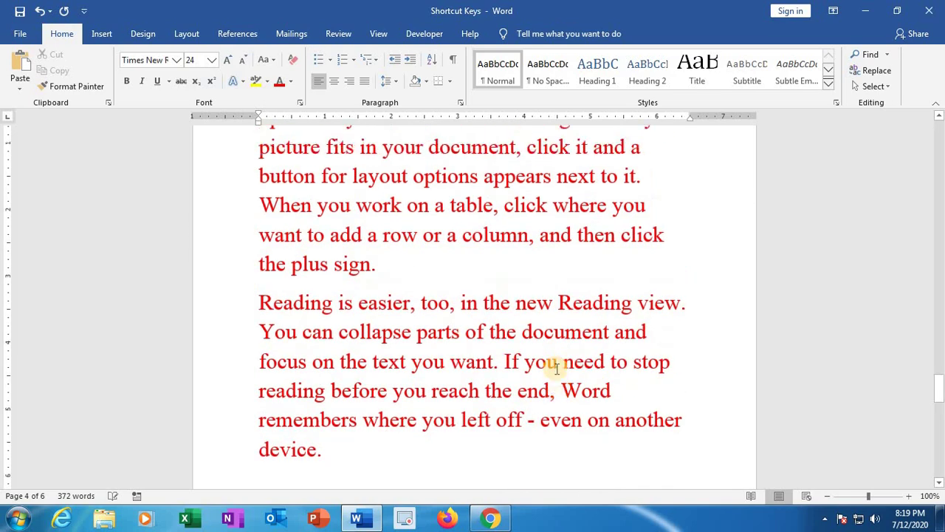
scroll(562, 377, "up", 6)
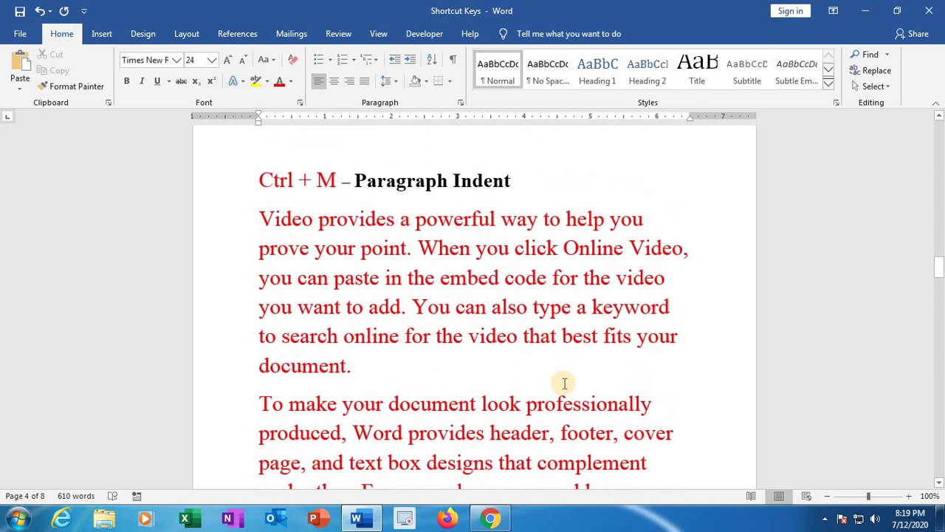
Indent the Video provides paragraph three steps with Ctrl+M
left_click(411, 248)
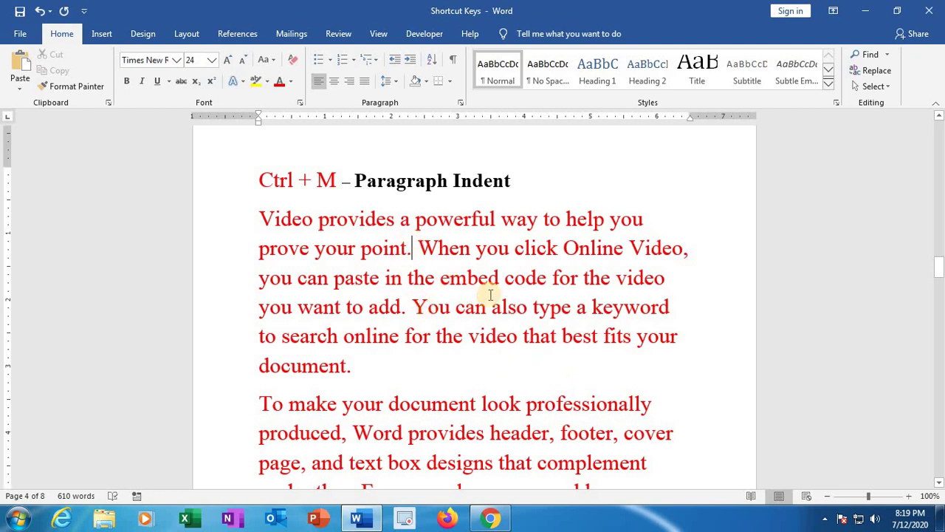
key("ctrl+m")
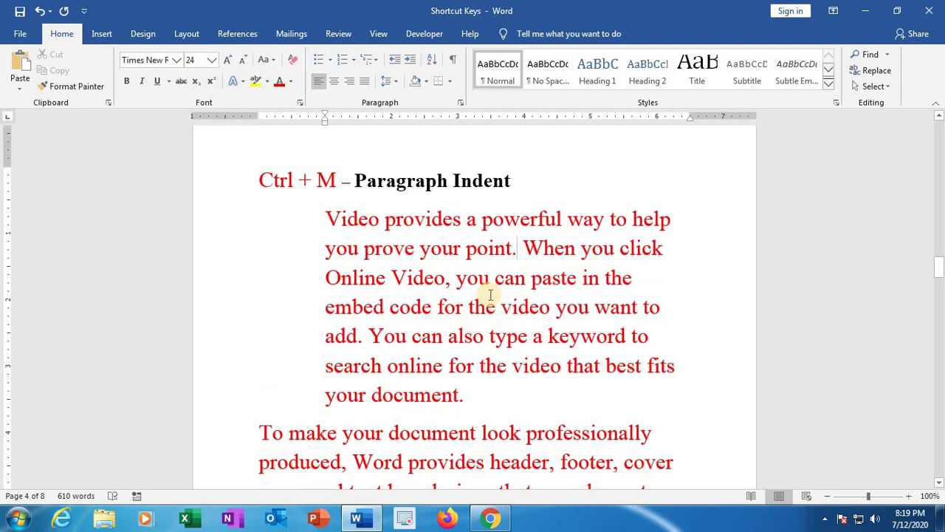
key("ctrl+m")
key("ctrl+m")
key("ctrl+m")
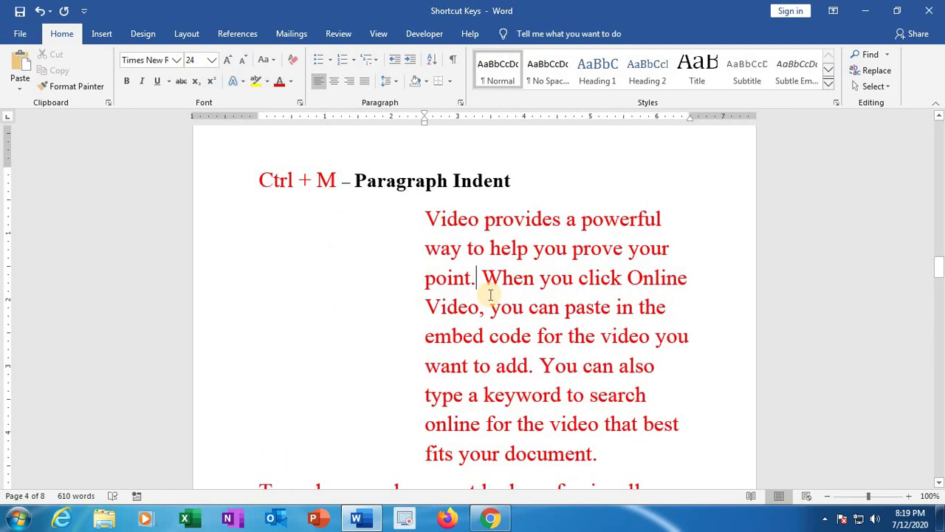
key("ctrl+m")
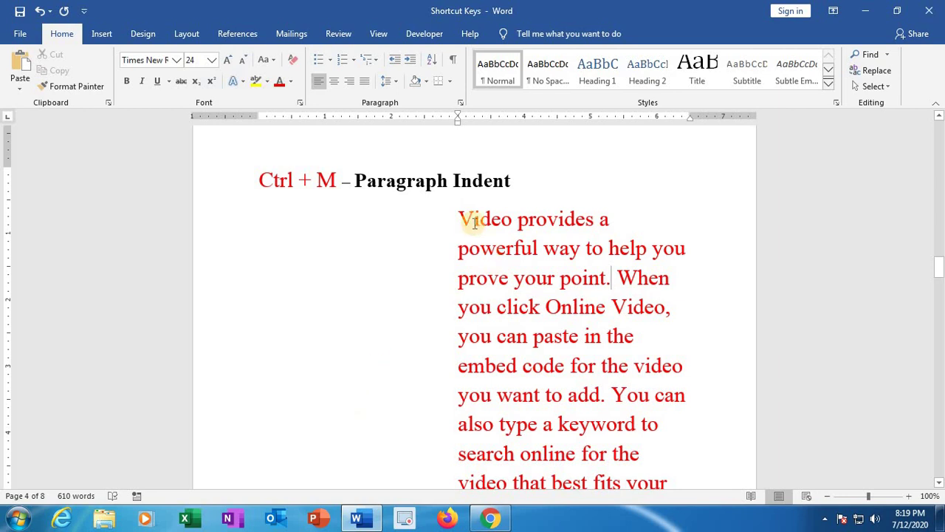
scroll(542, 359, "down", 1)
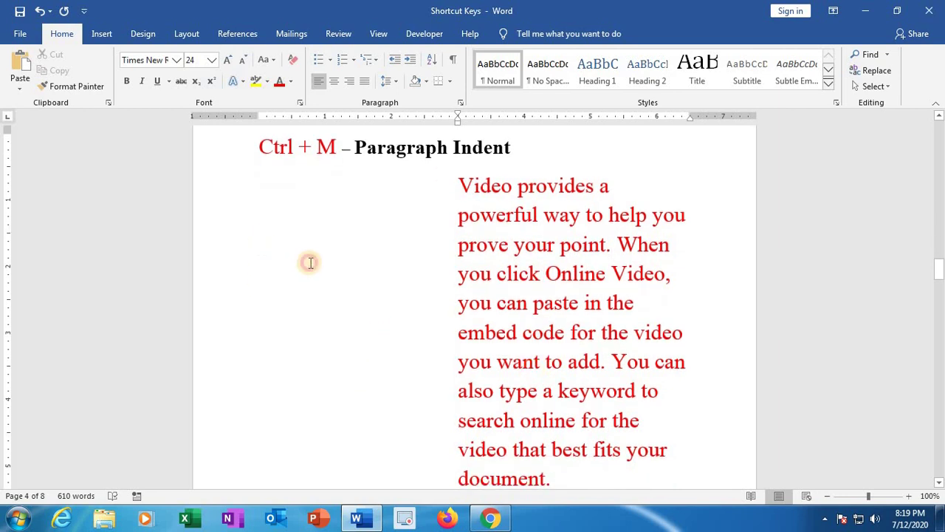
Insert the Penguins picture from the Sample Pictures folder into the Video paragraph
left_click(308, 262)
left_click(103, 34)
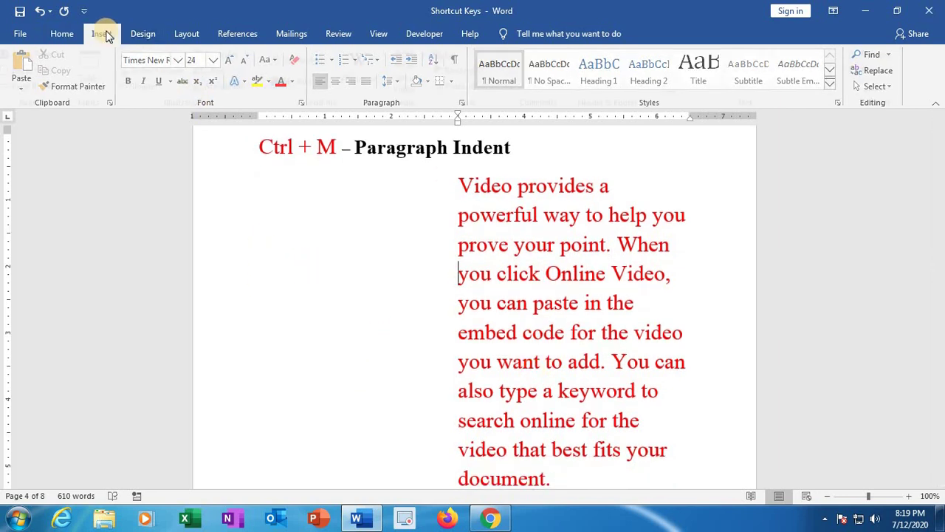
left_click(148, 55)
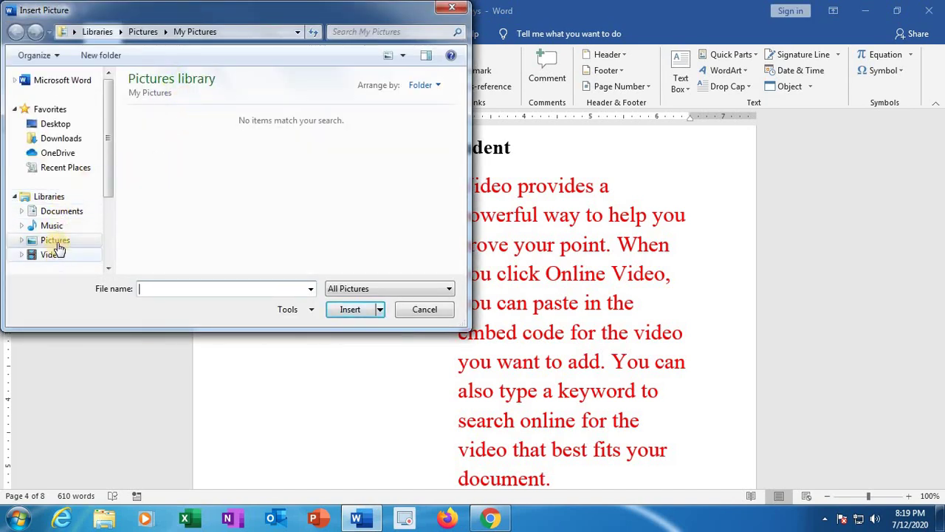
left_click(58, 245)
double_click(152, 147)
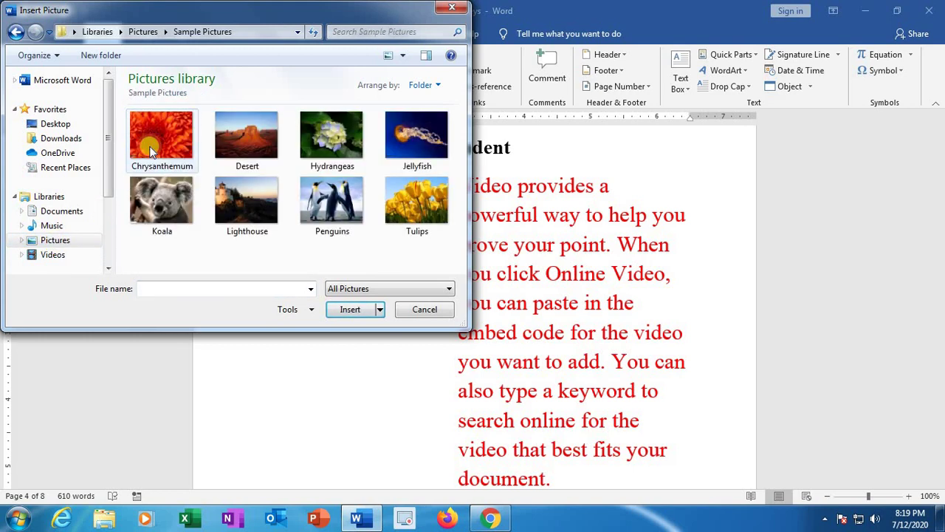
left_click(333, 196)
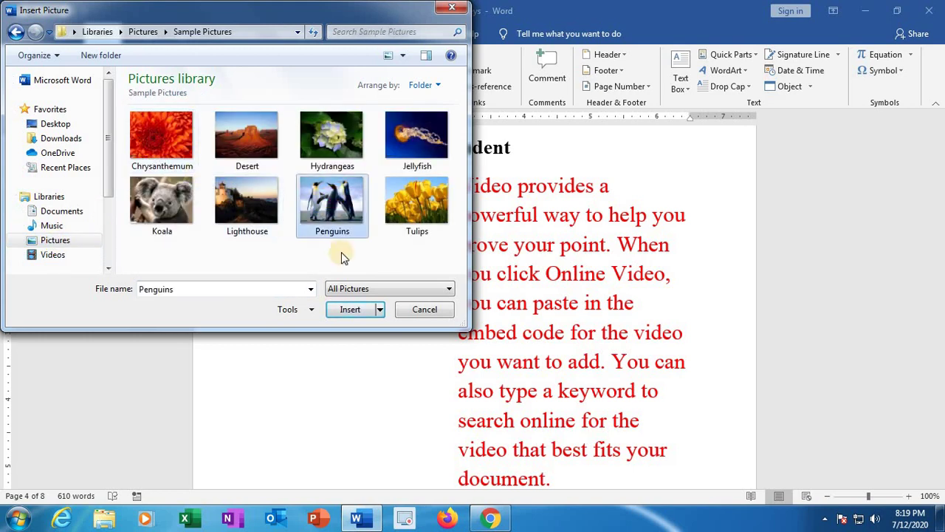
left_click(355, 317)
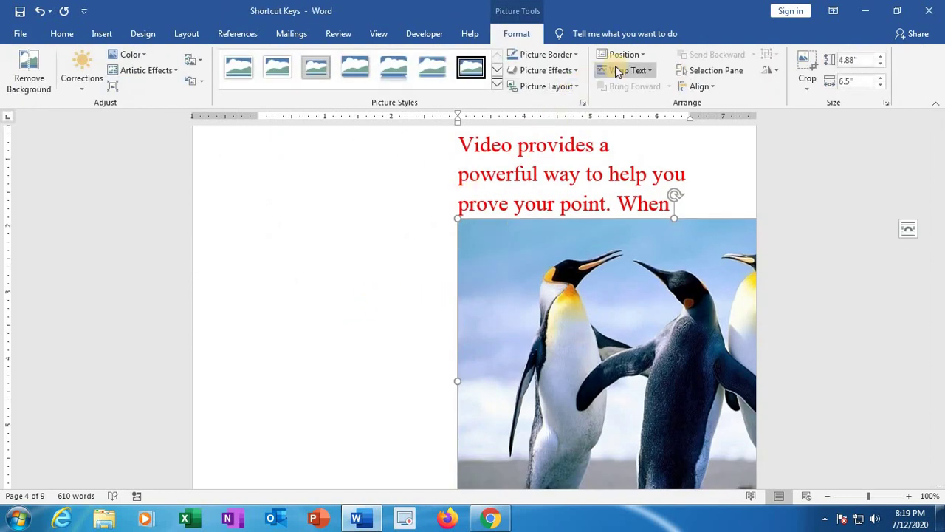
Set the picture's text wrapping to Tight and move it to the left margin
left_click(643, 71)
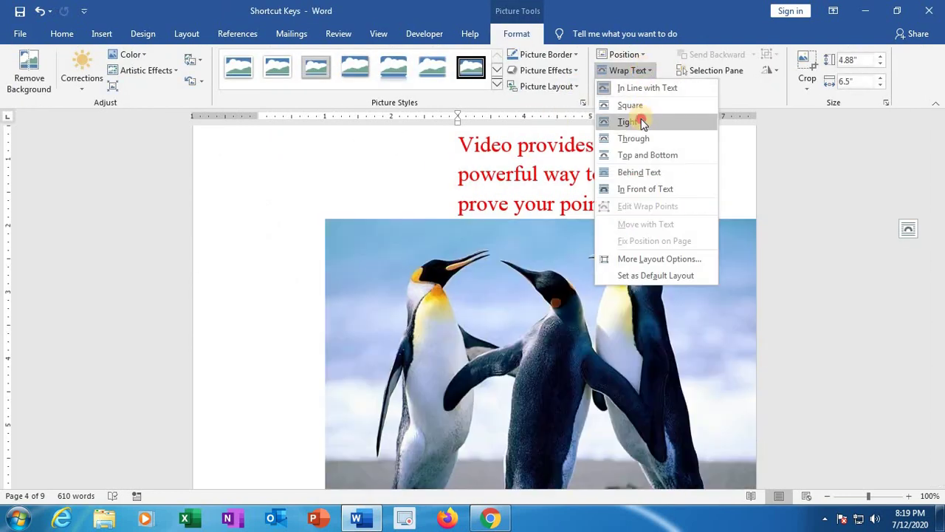
left_click(645, 121)
left_click_drag(445, 226, 375, 199)
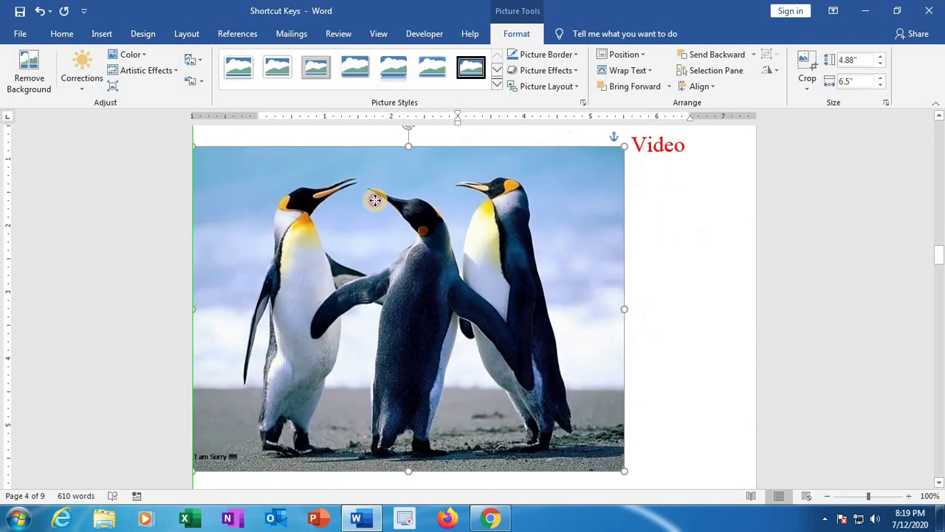
Resize the penguin picture to 4.98 × 3.08 in beside the paragraph's top
left_click_drag(624, 142, 373, 242)
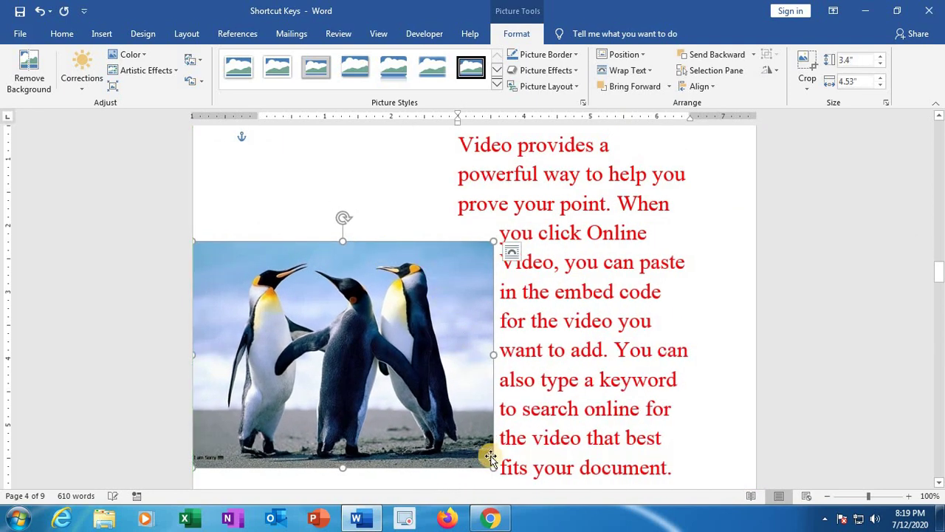
left_click_drag(494, 465, 382, 384)
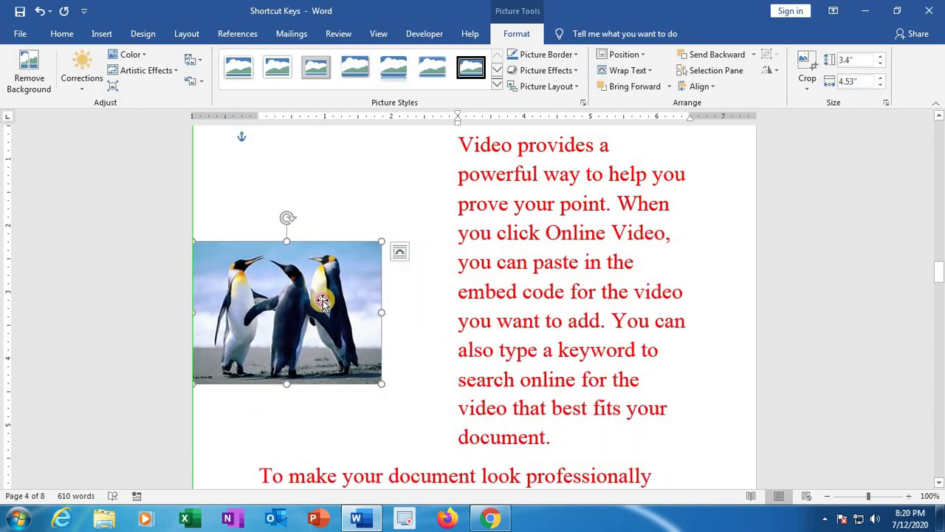
left_click_drag(351, 257, 403, 145)
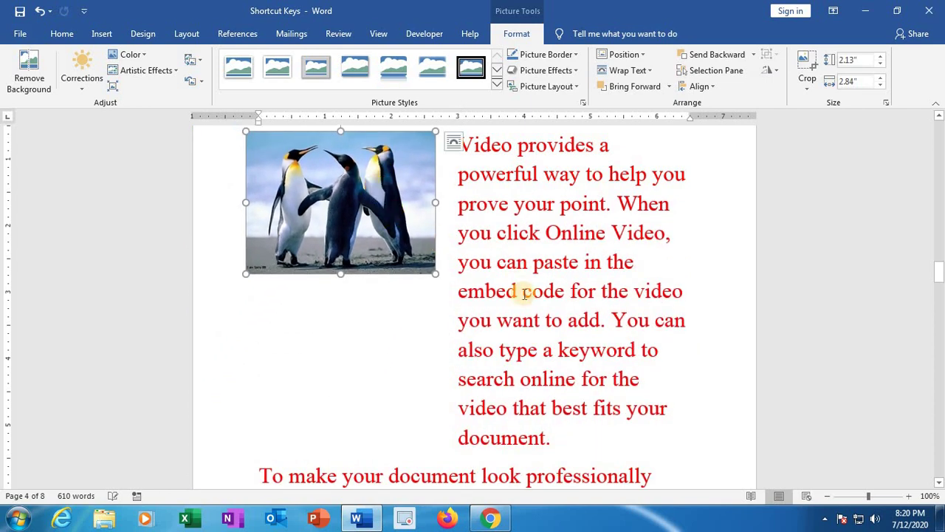
scroll(523, 292, "up", 3)
scroll(524, 294, "down", 1)
scroll(418, 352, "down", 1)
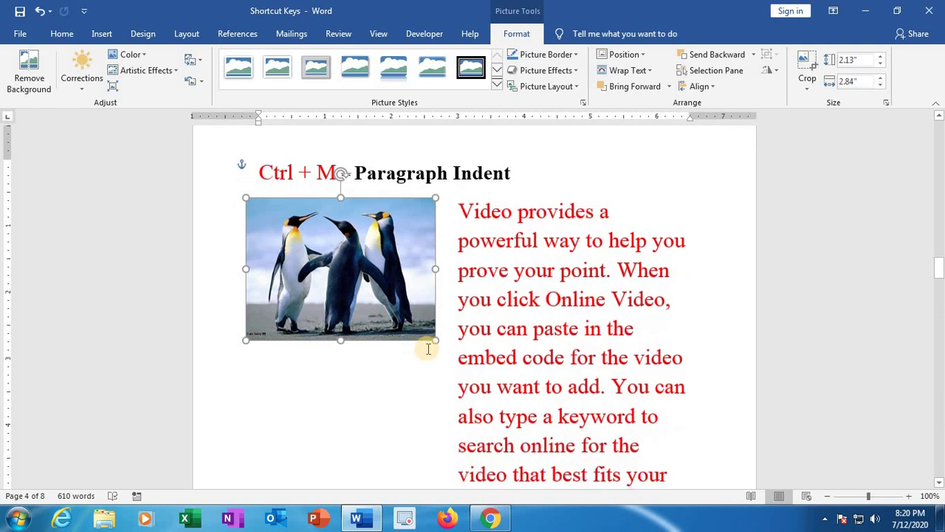
left_click_drag(433, 341, 451, 351)
left_click_drag(348, 348, 352, 487)
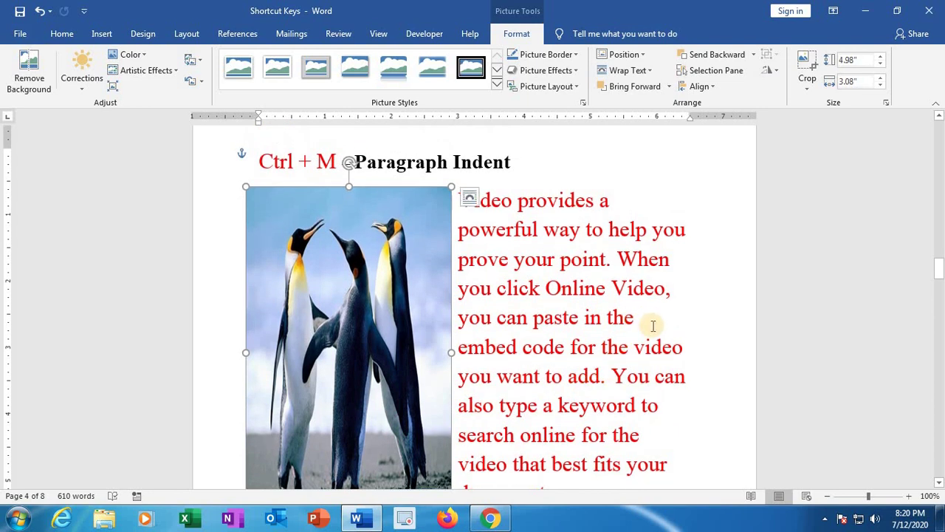
scroll(635, 362, "down", 2)
scroll(584, 354, "up", 3)
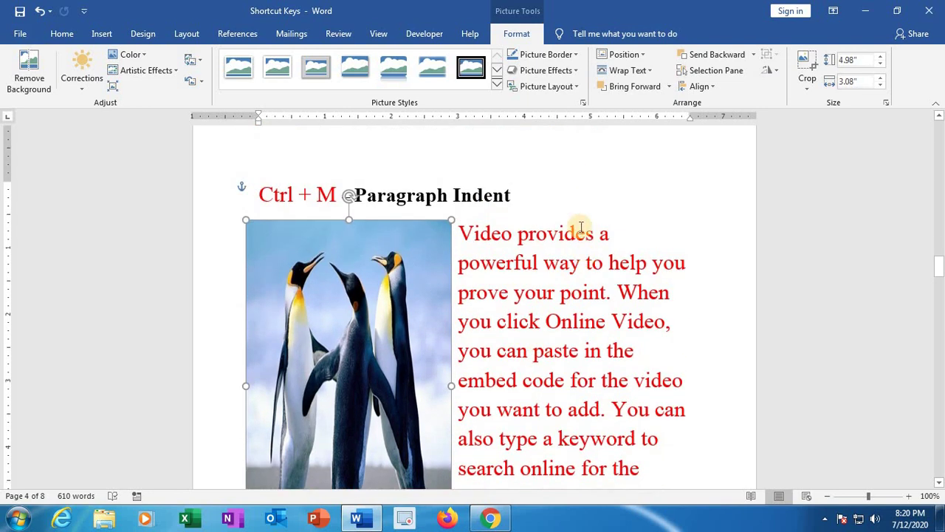
Remove the blank lines so Ctrl + N – New starts at the top of page 6
left_click(658, 224)
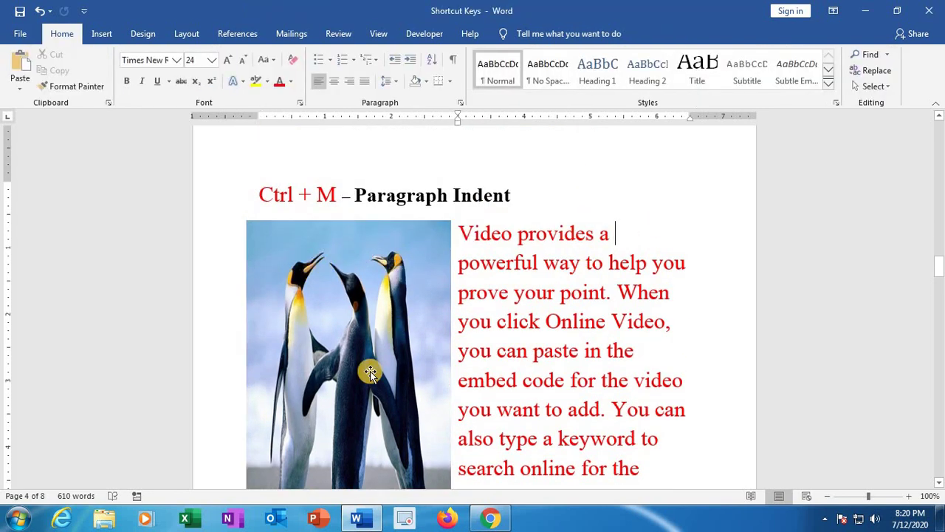
scroll(327, 288, "down", 1)
scroll(569, 236, "down", 3)
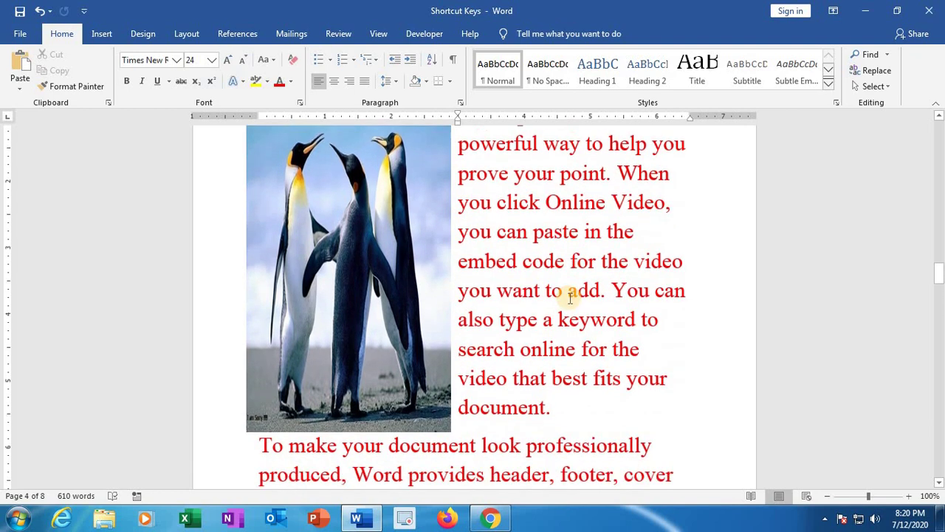
scroll(541, 377, "up", 6)
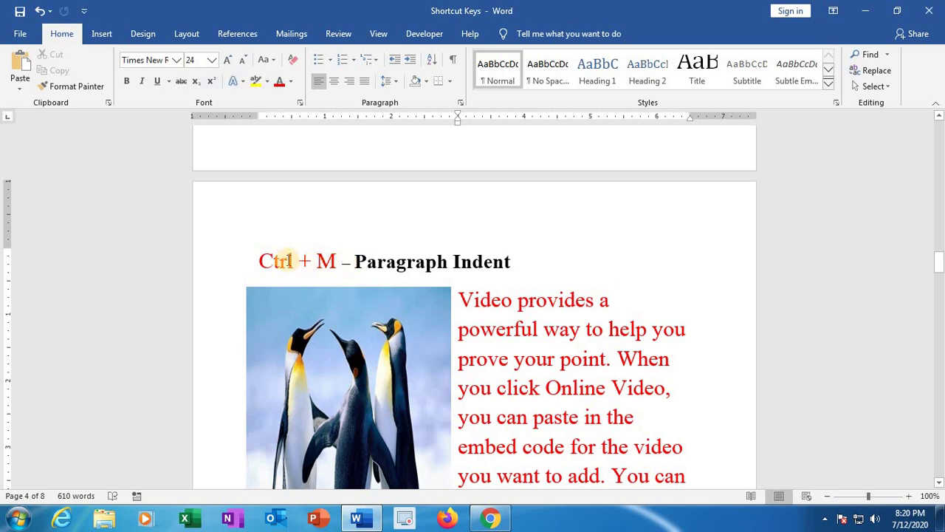
scroll(610, 308, "down", 1)
scroll(609, 309, "down", 20)
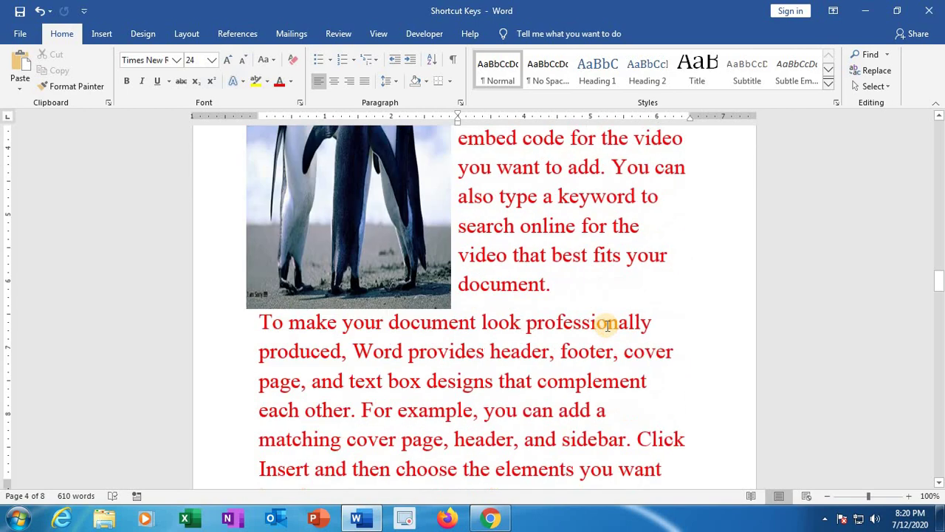
scroll(593, 357, "down", 20)
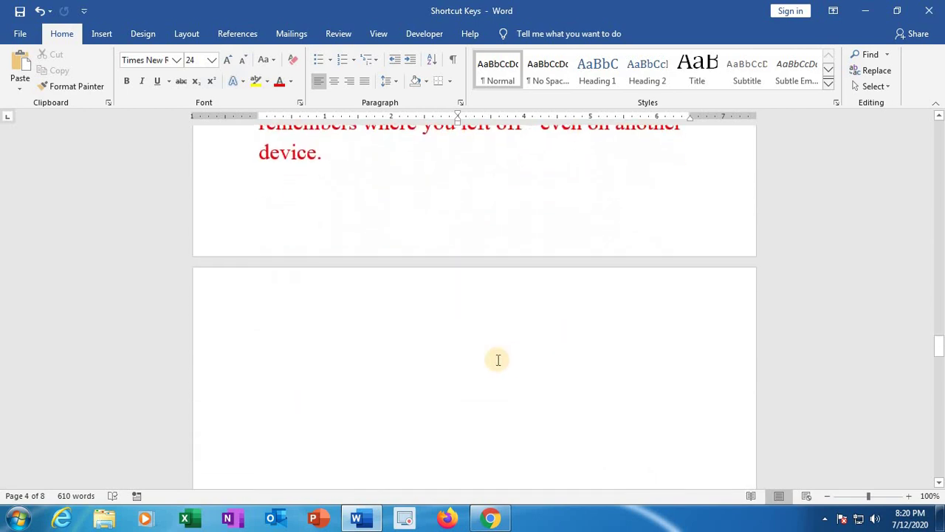
left_click(271, 195)
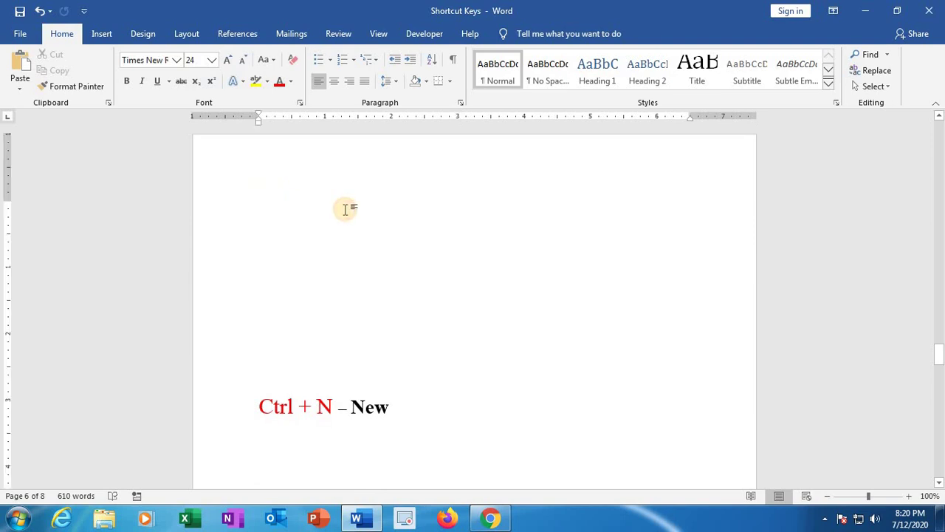
key("Delete")
key("Delete")
key("Delete")
key("Delete")
key("Delete")
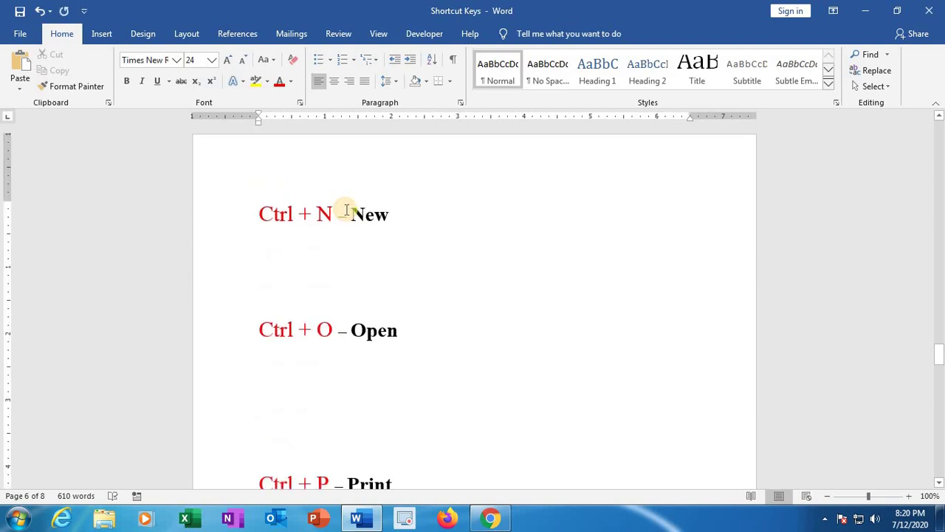
Add blank lines below Ctrl + N, then open a new blank document and close it
key("Down")
key("Return")
key("Return")
key("Return")
key("Return")
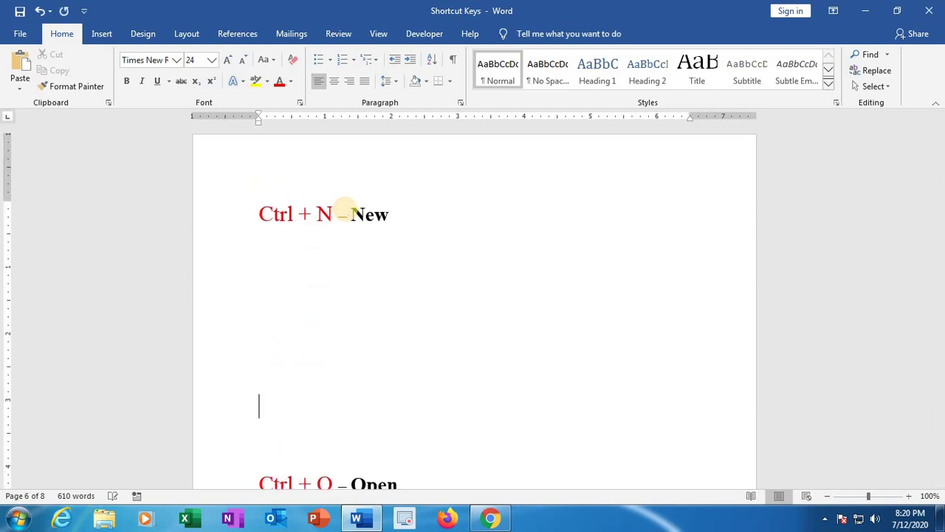
key("Return")
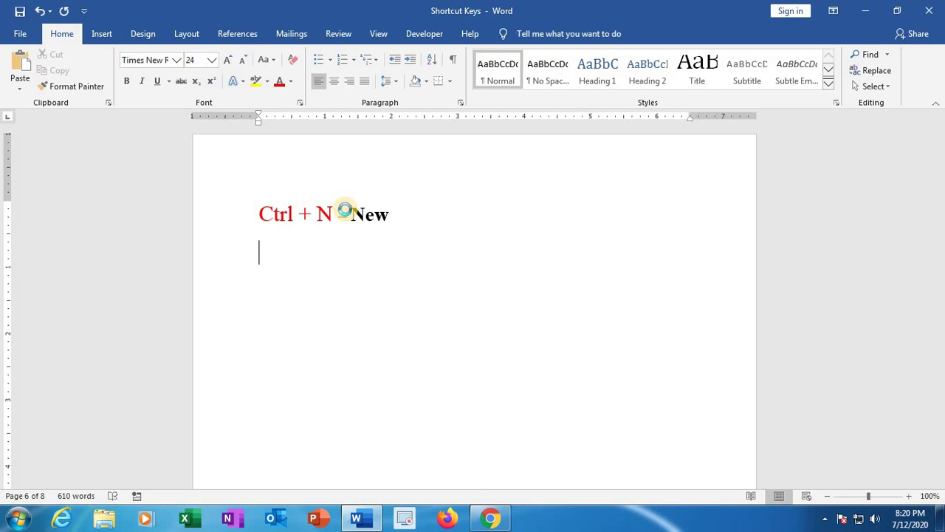
key("ctrl+n")
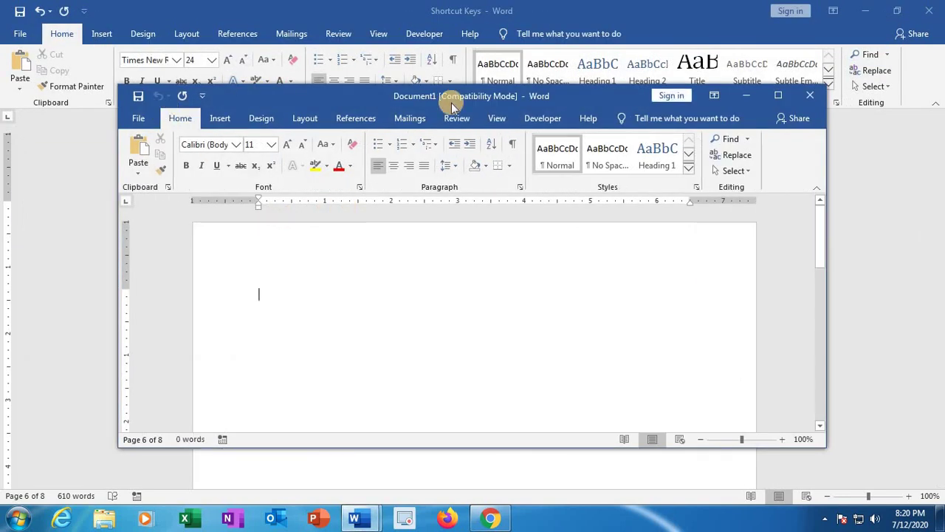
left_click(810, 96)
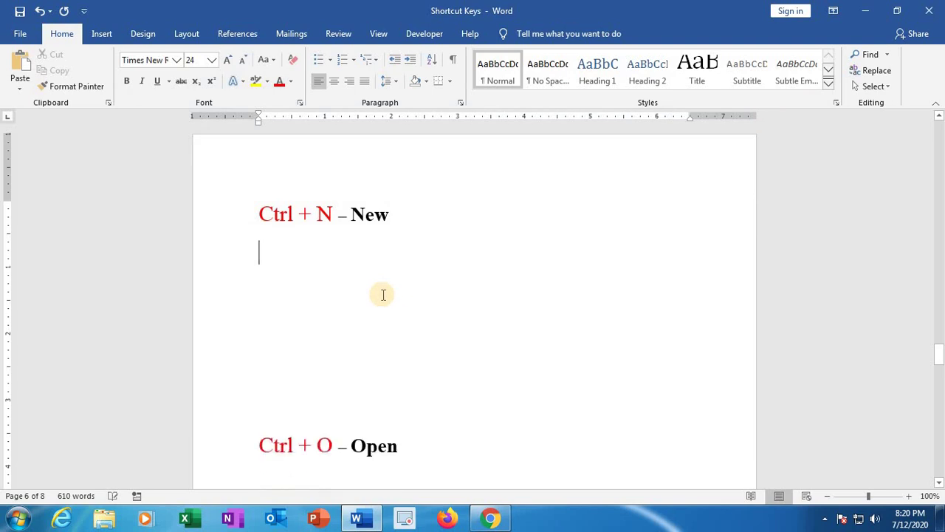
Add the 'Ctrl + P – Print' line under Ctrl + O, with red shortcut and bold description
key("Delete")
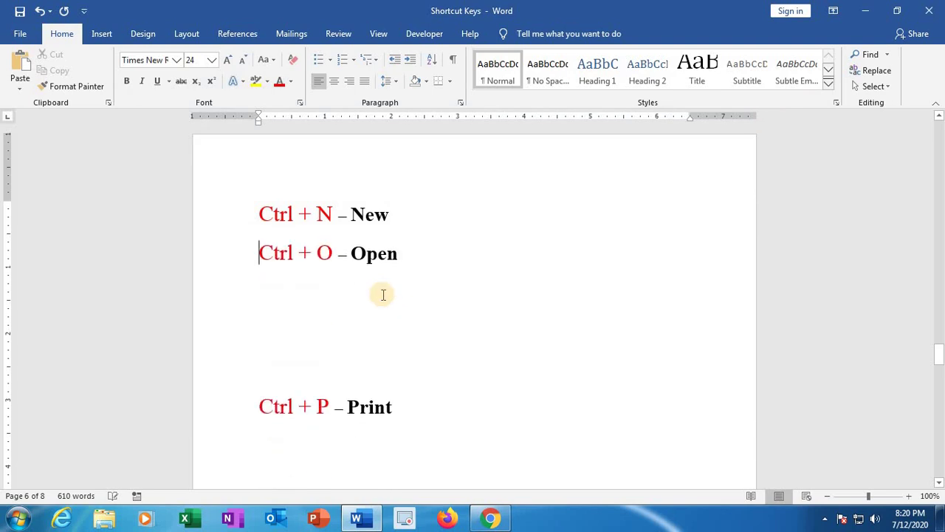
key("Return")
key("Return")
key("Return")
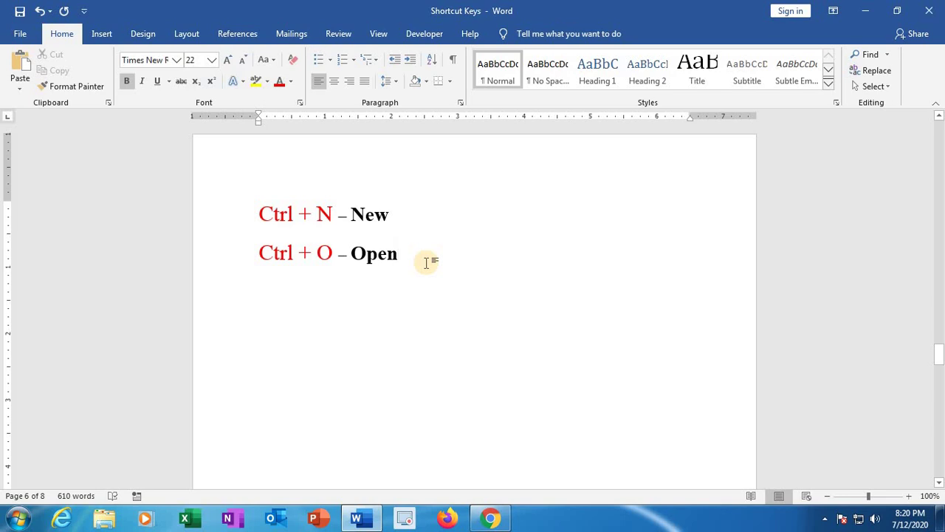
type("the Existing Document")
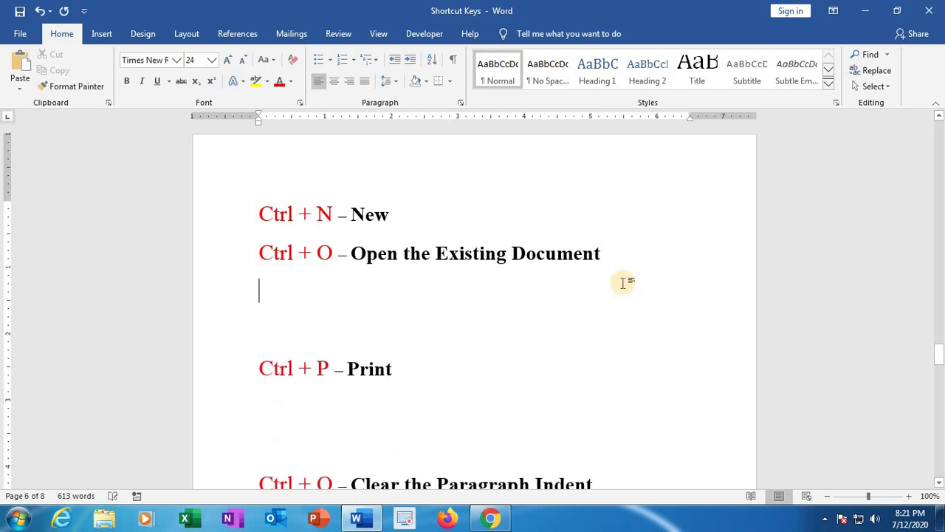
key("Down")
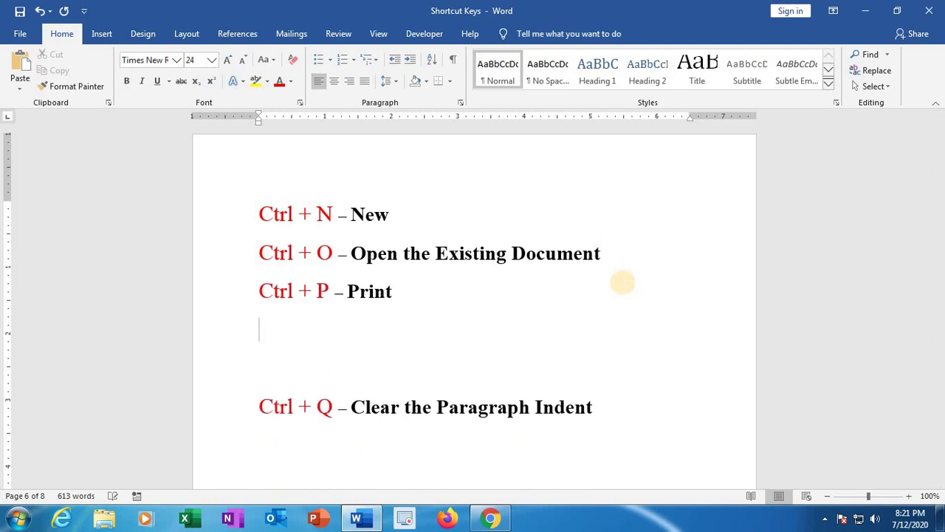
key("Return")
key("Return")
key("Return")
key("Return")
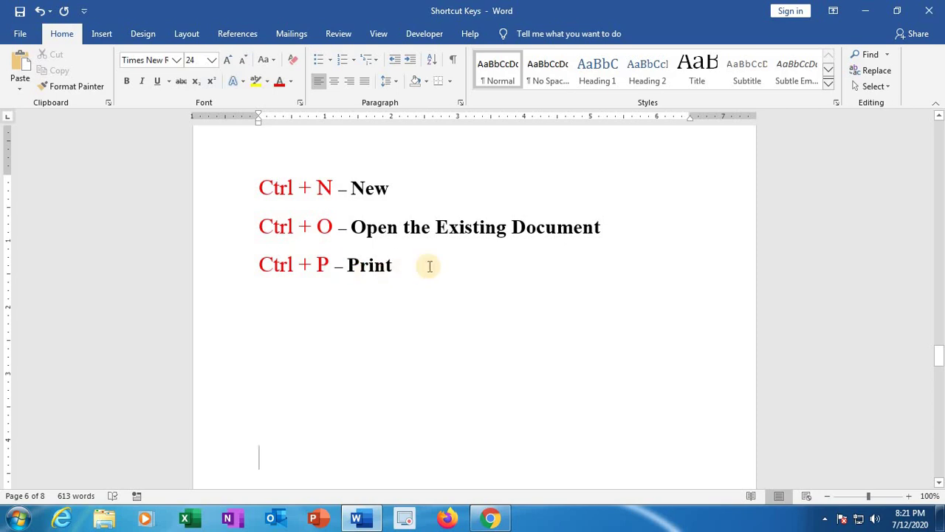
key("ctrl+p")
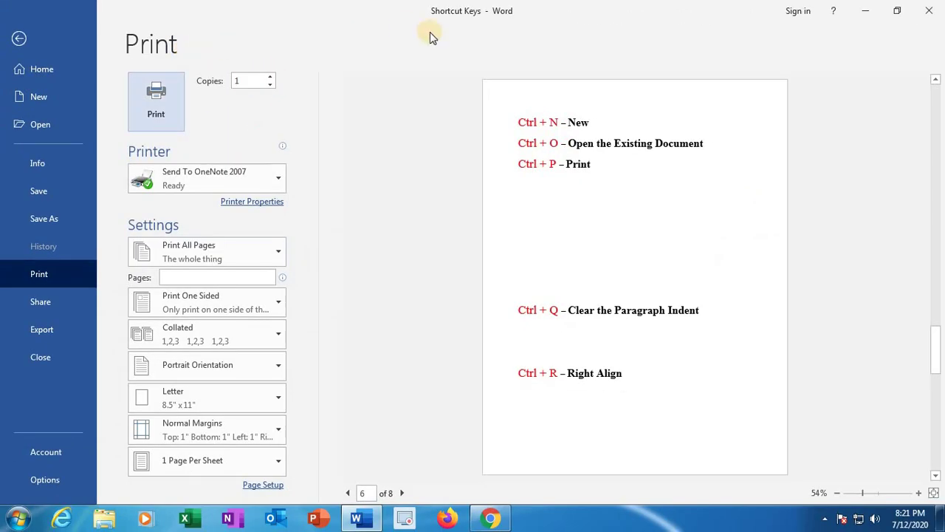
left_click(929, 10)
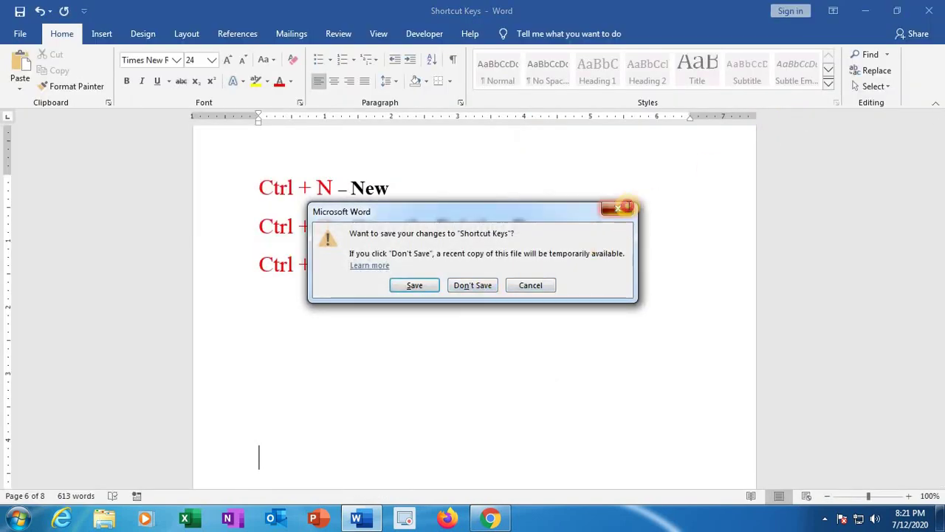
left_click(620, 208)
left_click(410, 288)
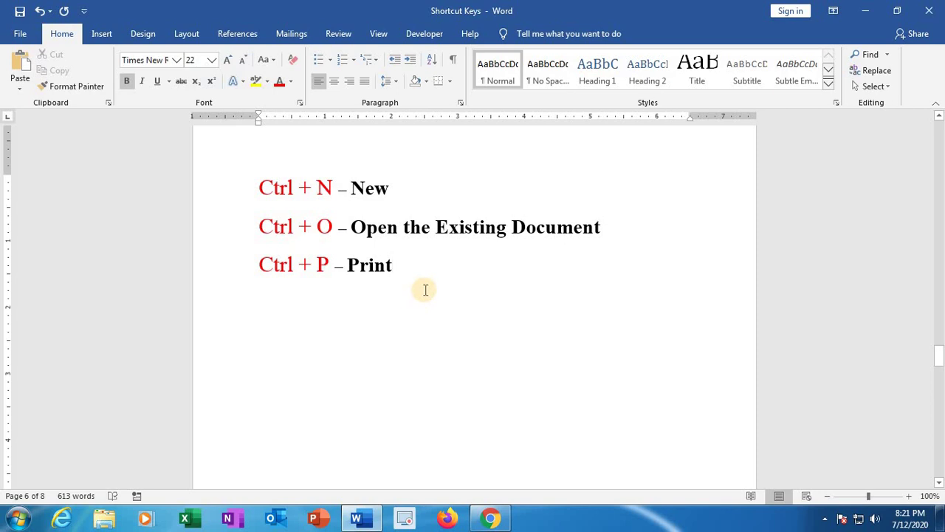
Pull the Ctrl + Q entry up under Print and generate sample paragraphs with =rand() beneath it
key("Delete")
key("Delete")
key("Delete")
key("Delete")
key("Delete")
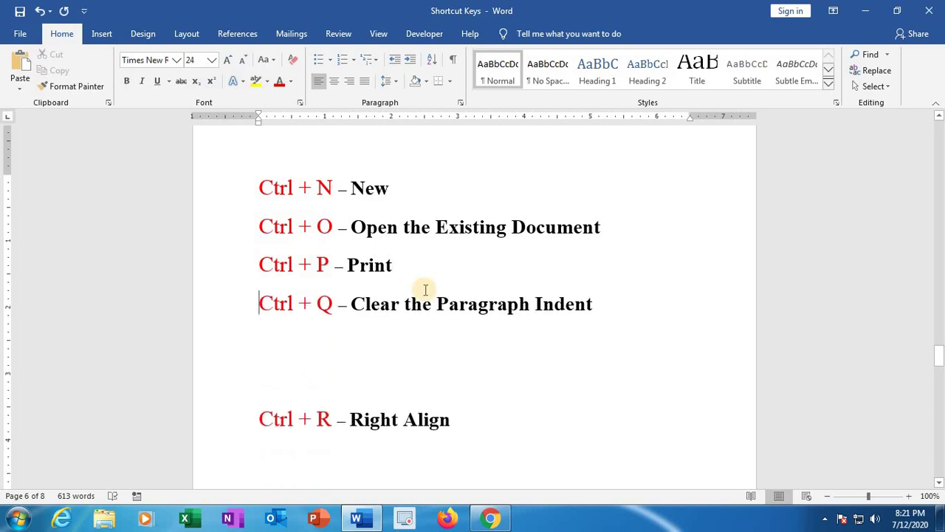
key("Return")
key("Return")
key("Return")
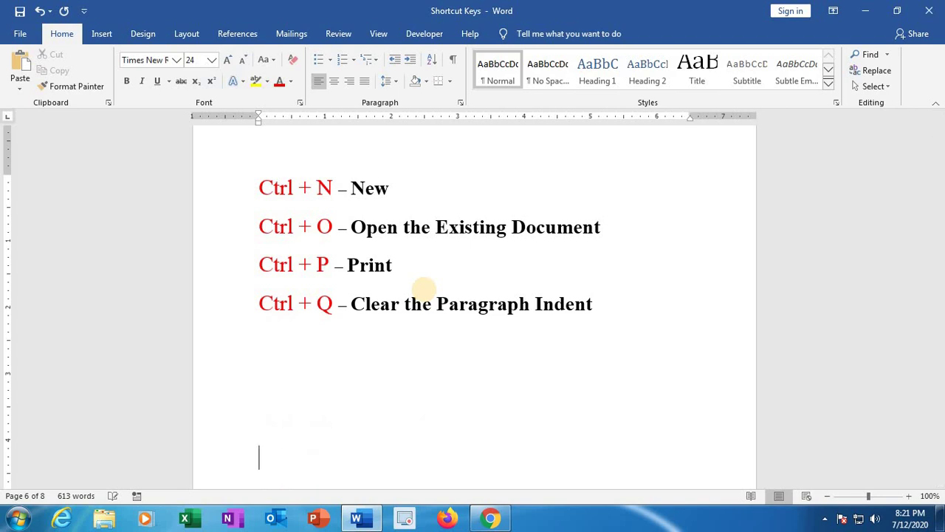
left_click(280, 346)
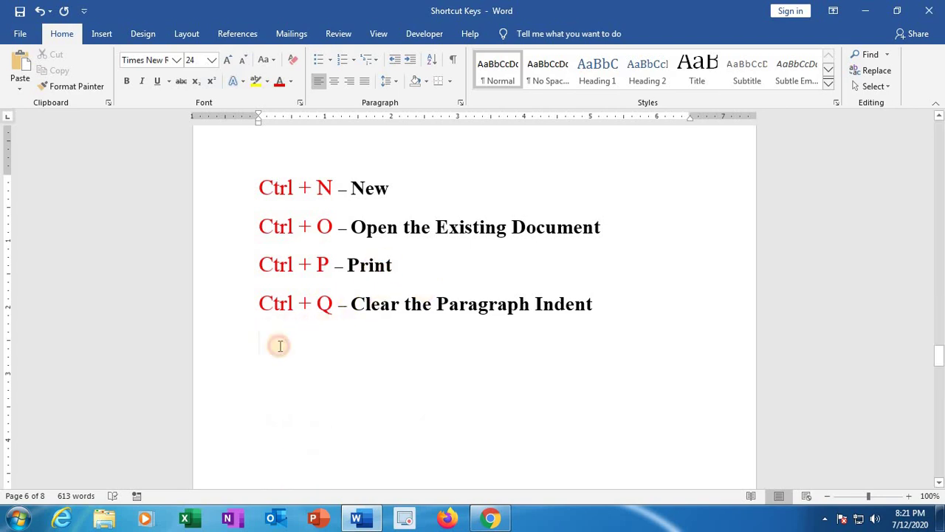
type("=ra")
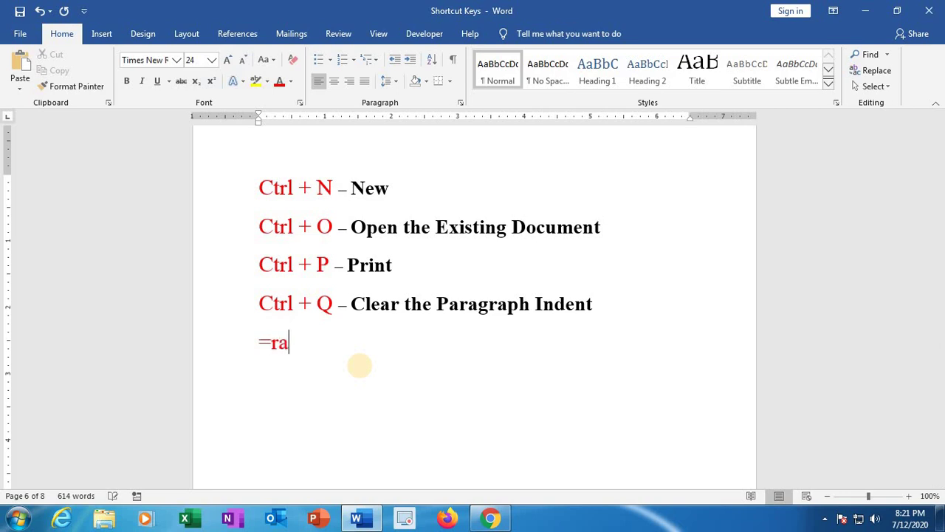
type("nd()")
key("Return")
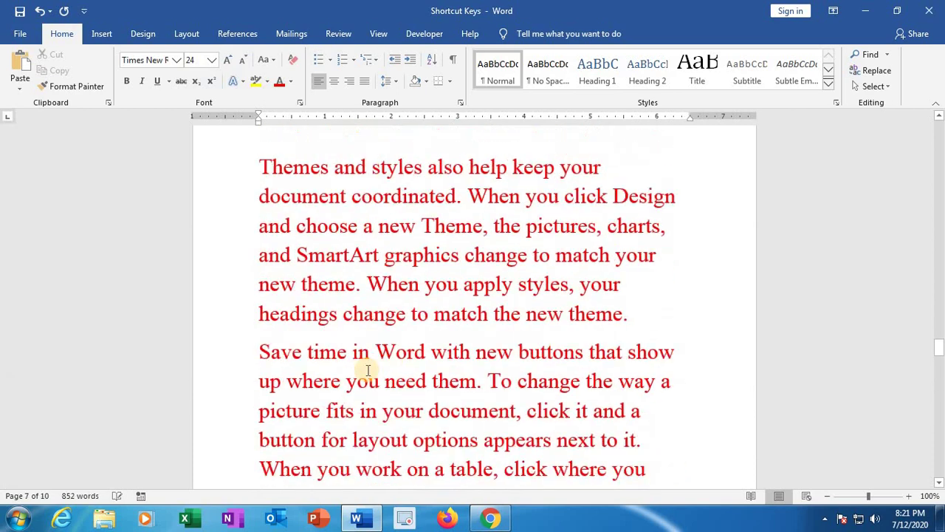
Indent the Video provides paragraph with Ctrl+M, then clear the indent back to the margin with Ctrl+Q
scroll(363, 368, "up", 8)
scroll(368, 371, "up", 3)
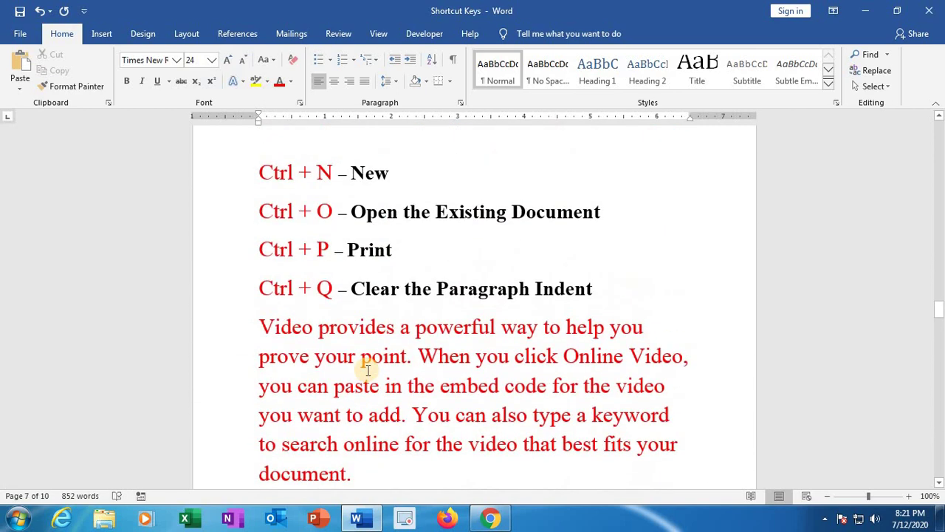
left_click(401, 334)
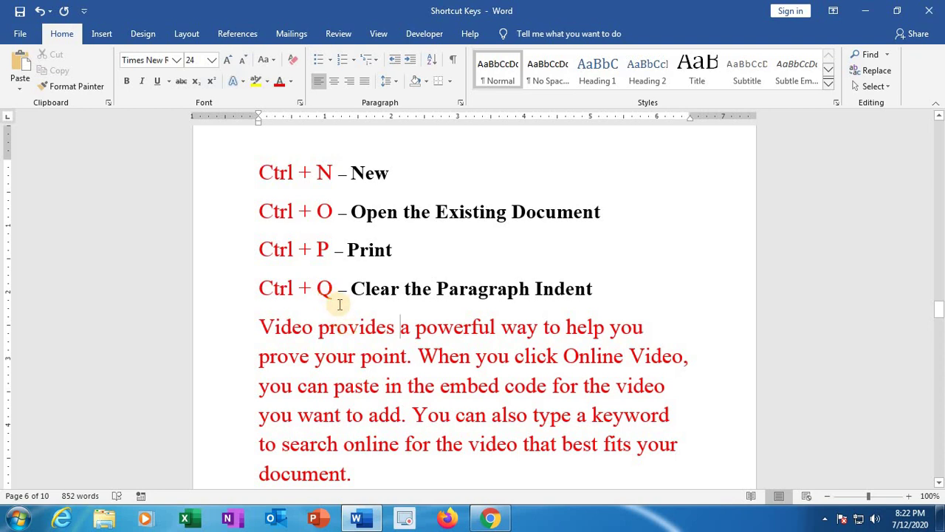
key("ctrl+m")
key("ctrl+m")
key("ctrl+m")
key("ctrl+m")
key("ctrl+m")
key("ctrl+m")
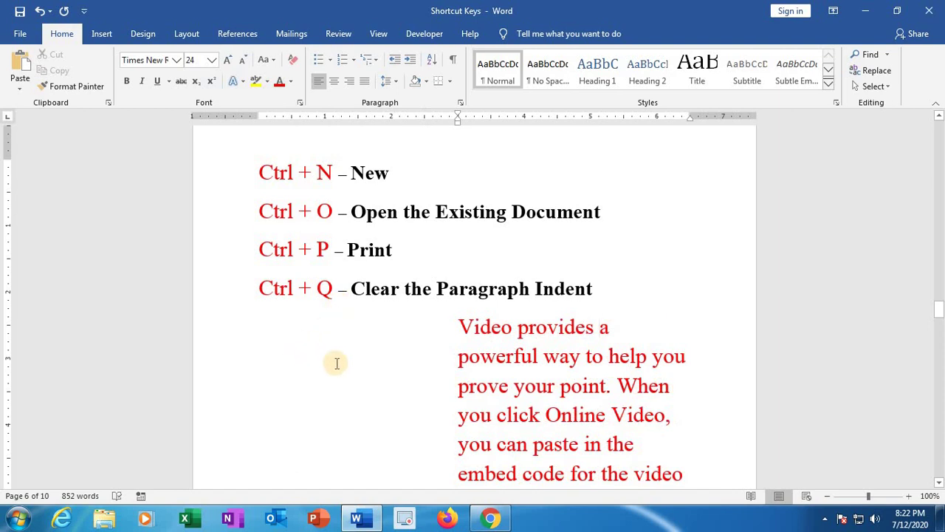
scroll(333, 355, "down", 3)
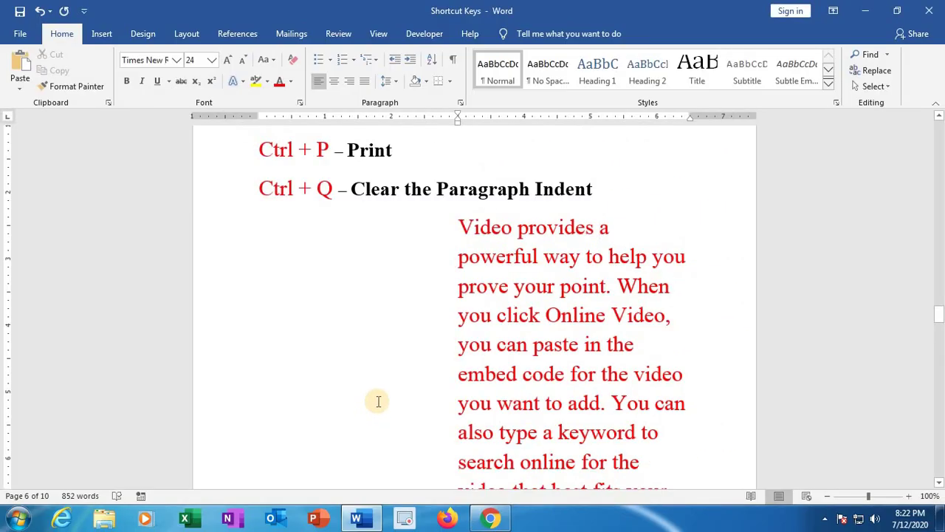
key("ctrl+q")
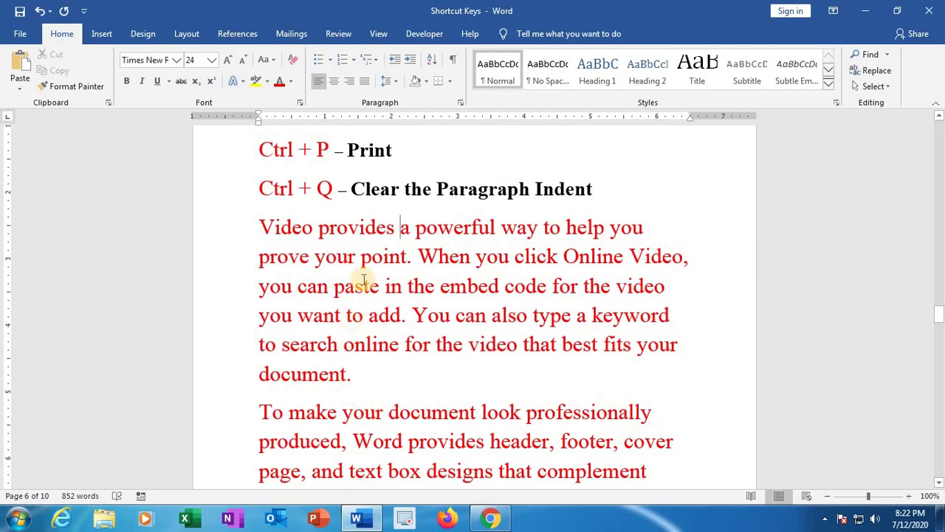
key("ctrl+m")
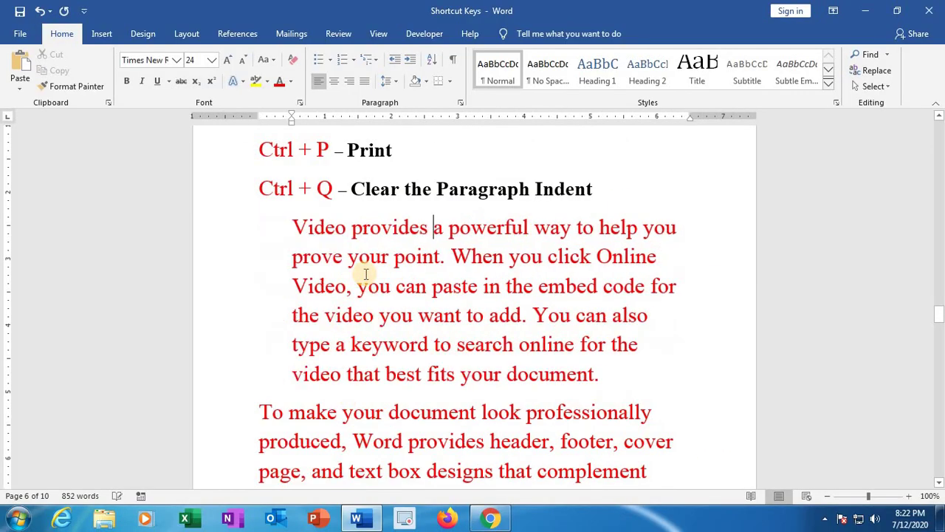
key("ctrl+m")
key("ctrl+m")
key("ctrl+m")
key("ctrl+m")
key("ctrl+m")
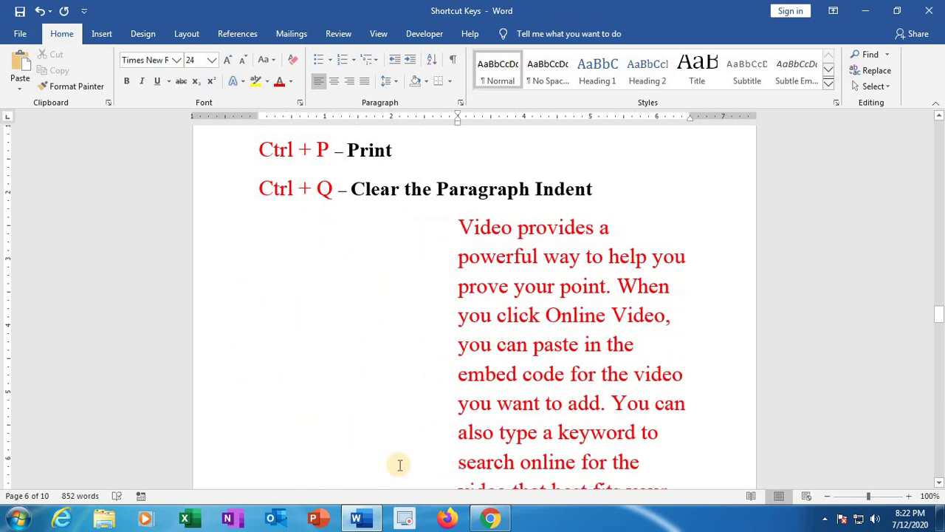
key("ctrl+q")
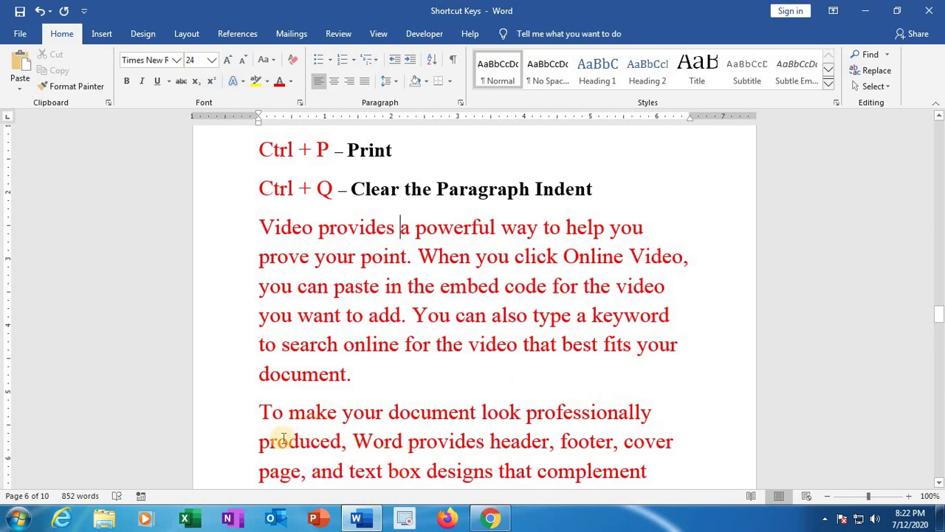
Remove the blank lines above the Ctrl + R – Right Align entry and add spacing below it
scroll(414, 292, "down", 6)
right_click(411, 305)
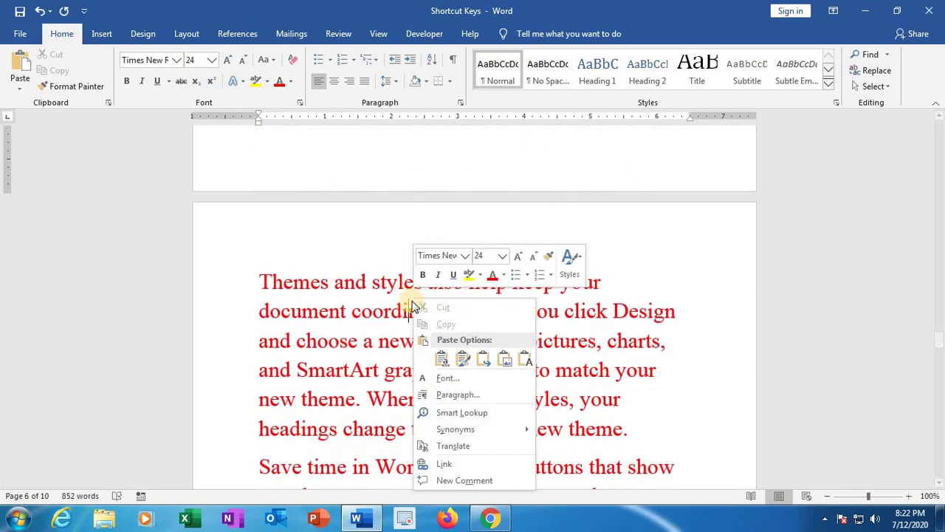
key("Escape")
scroll(624, 364, "down", 1)
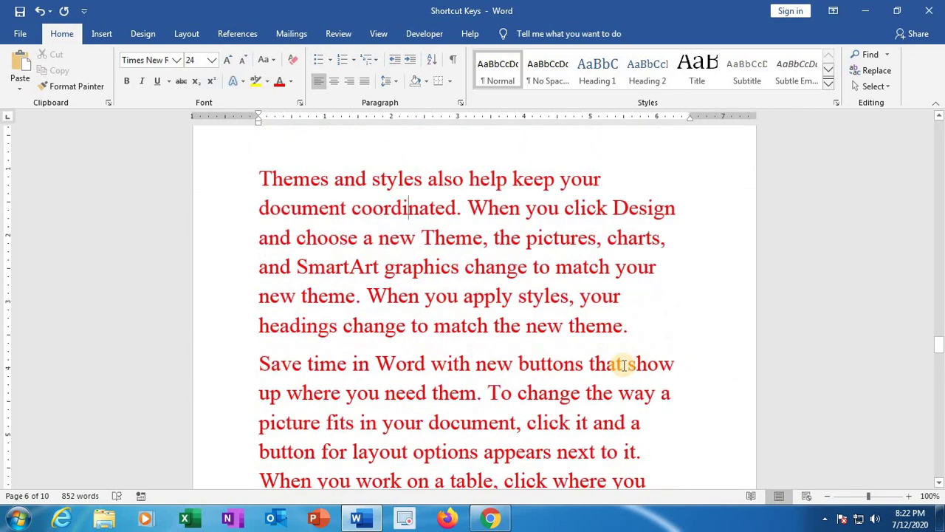
scroll(624, 364, "down", 7)
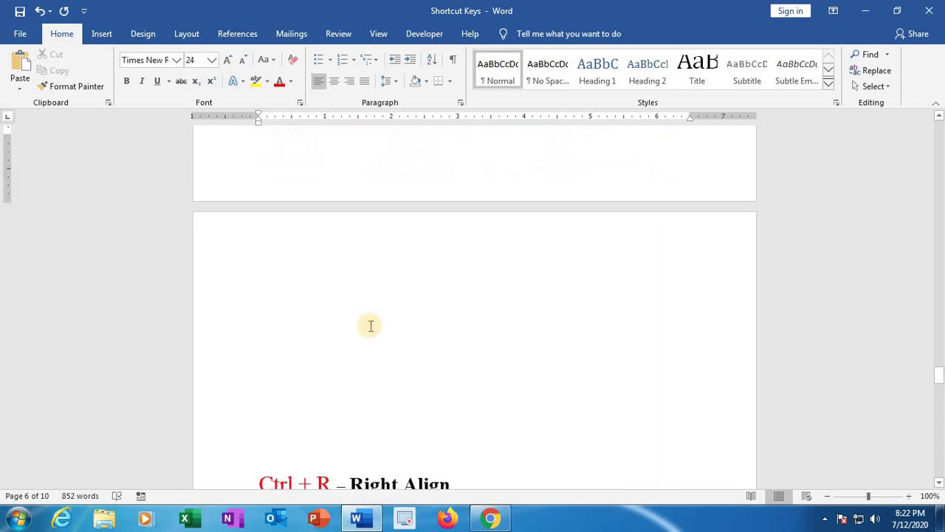
left_click(312, 284)
key("Delete")
key("Delete")
key("Delete")
key("Delete")
key("Delete")
key("Delete")
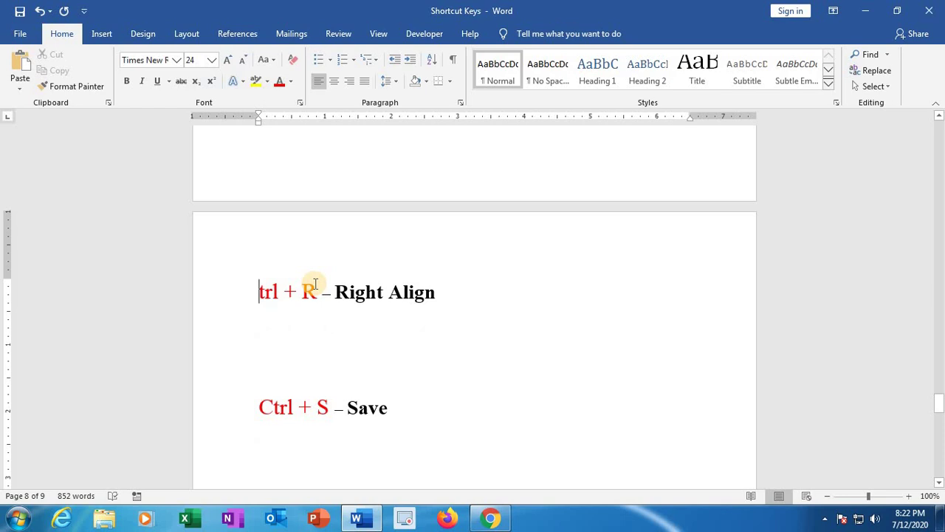
key("ctrl+z")
key("Return")
key("Return")
key("Return")
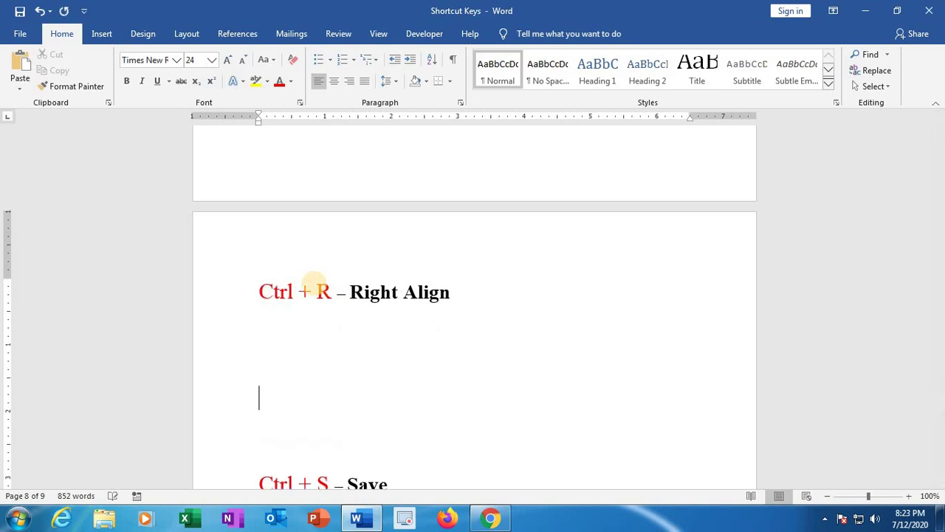
Right-align the Ctrl + R line, return it to left alignment, then pull Ctrl + S up beneath it
left_click(483, 291)
left_click_drag(254, 293, 443, 293)
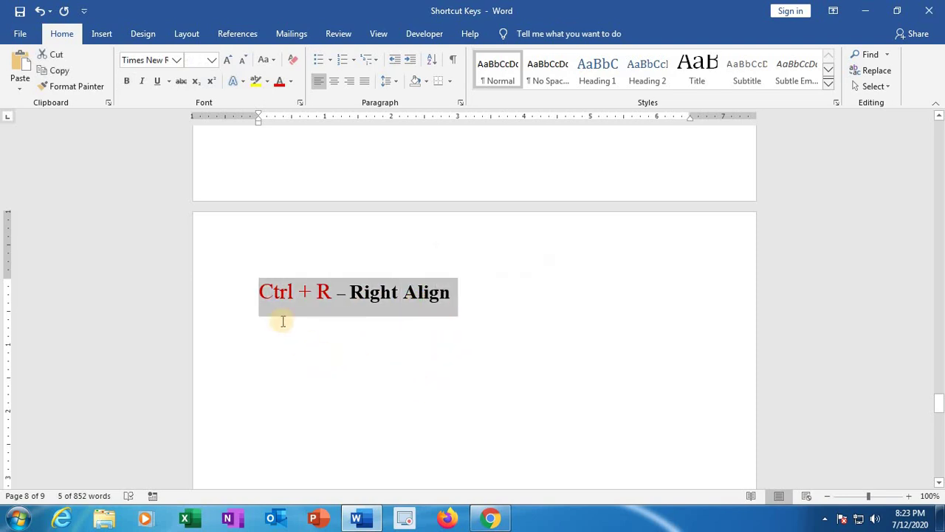
key("ctrl+r")
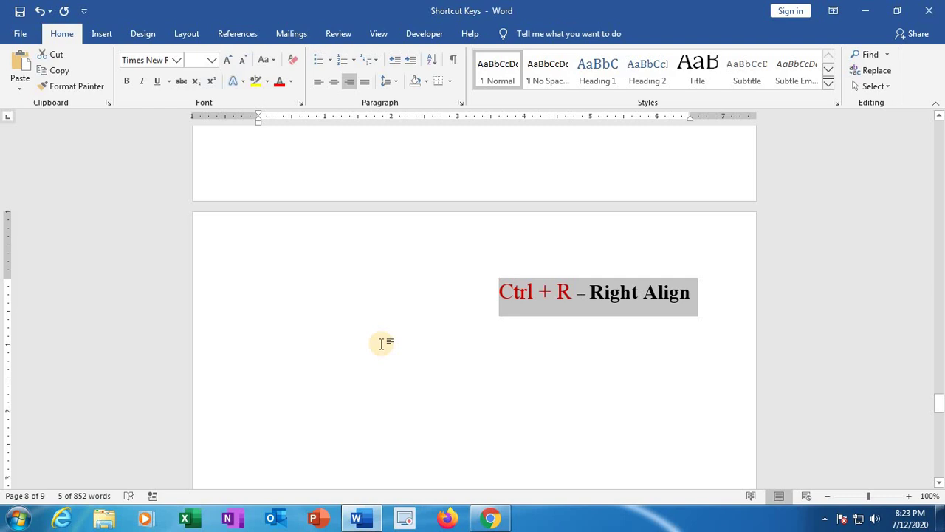
key("ctrl+l")
left_click(346, 344)
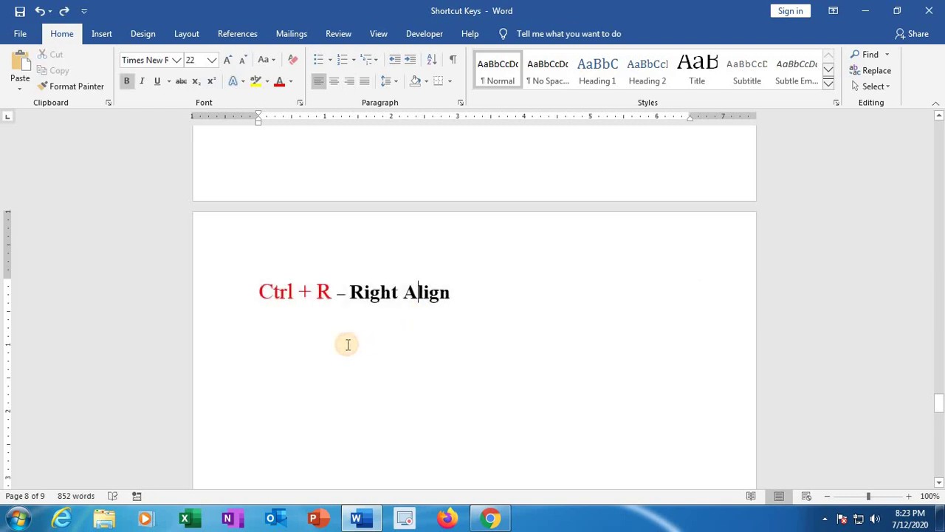
key("Down")
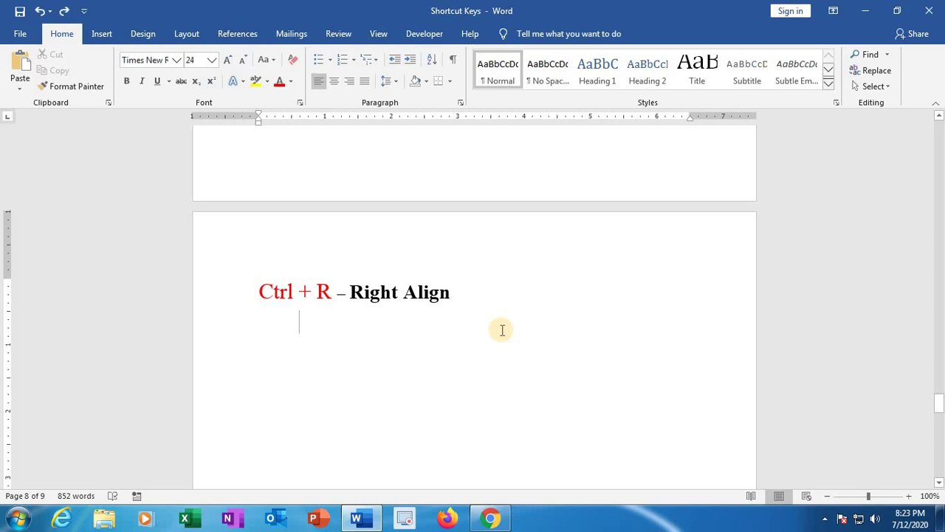
key("Delete")
key("Delete")
key("Delete")
key("Delete")
key("Delete")
key("Delete")
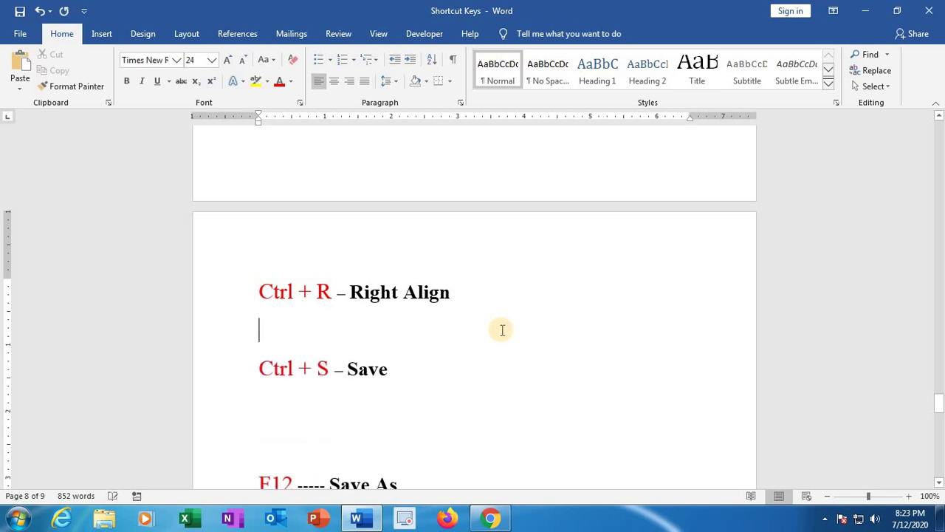
Pull F12 Save As up under Ctrl + S, then bring Ctrl + T – Hanging Indent directly beneath it
key("Return")
key("Return")
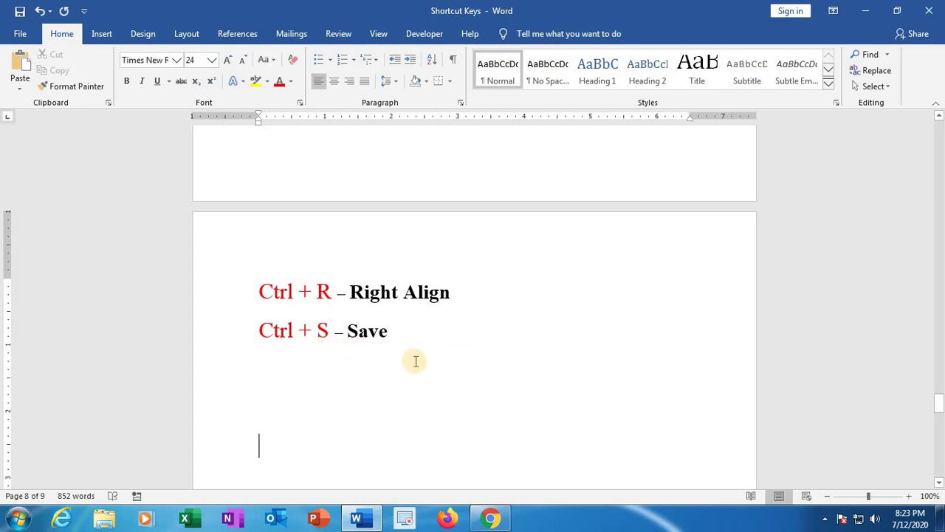
key("BackSpace")
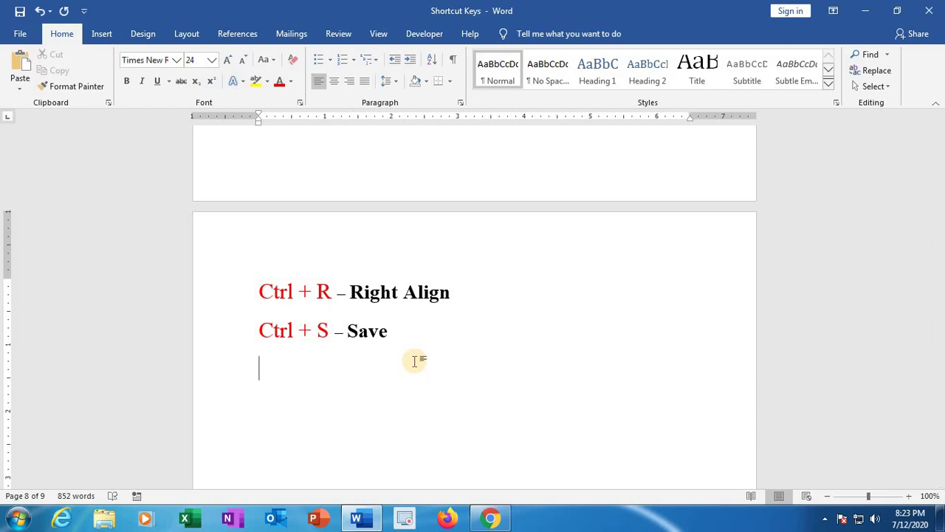
key("Delete")
key("Delete")
key("Delete")
key("Delete")
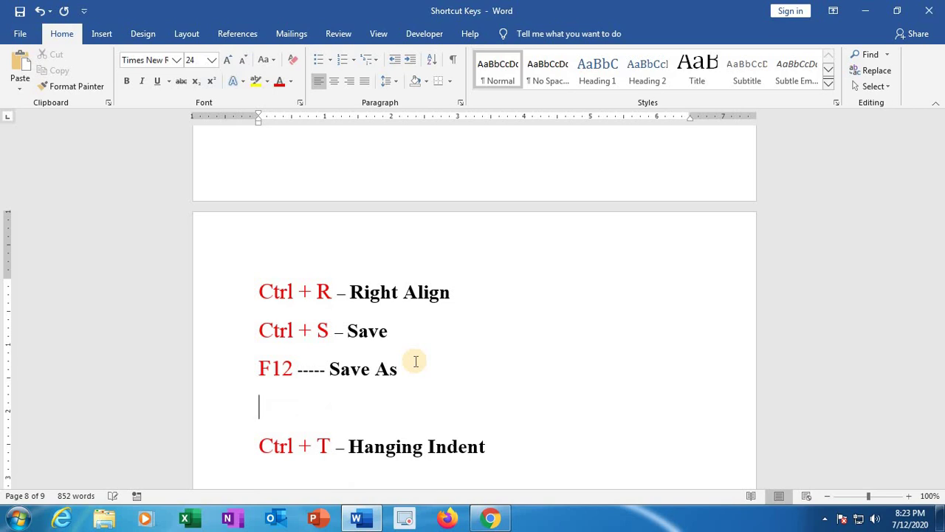
key("Return")
key("Return")
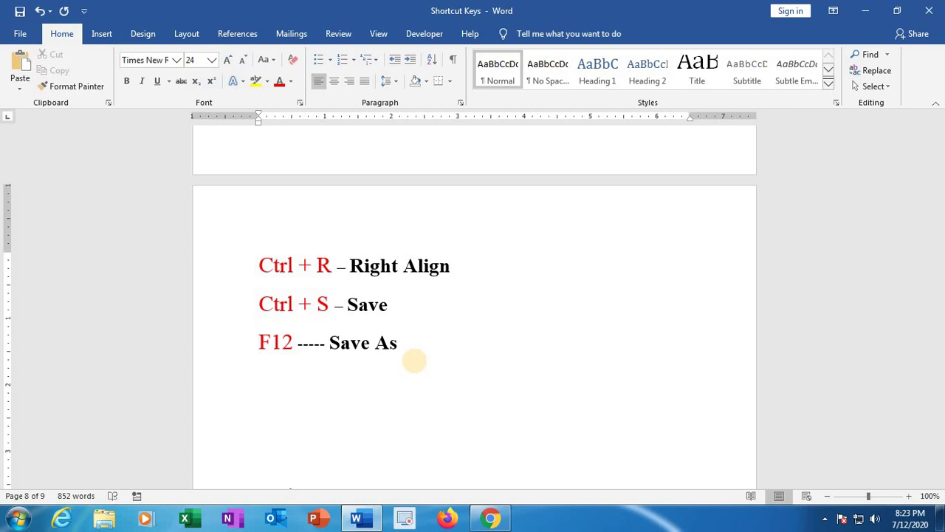
key("End")
key("Return")
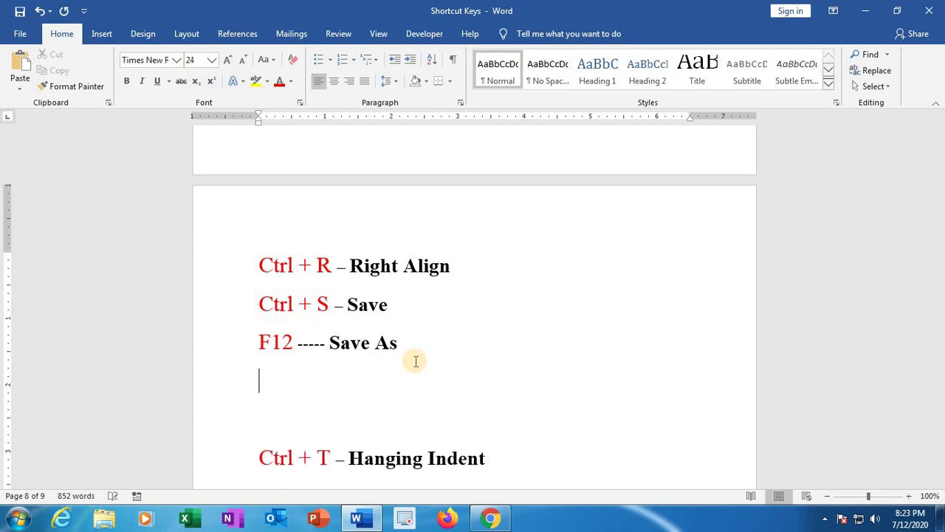
key("Delete")
key("Delete")
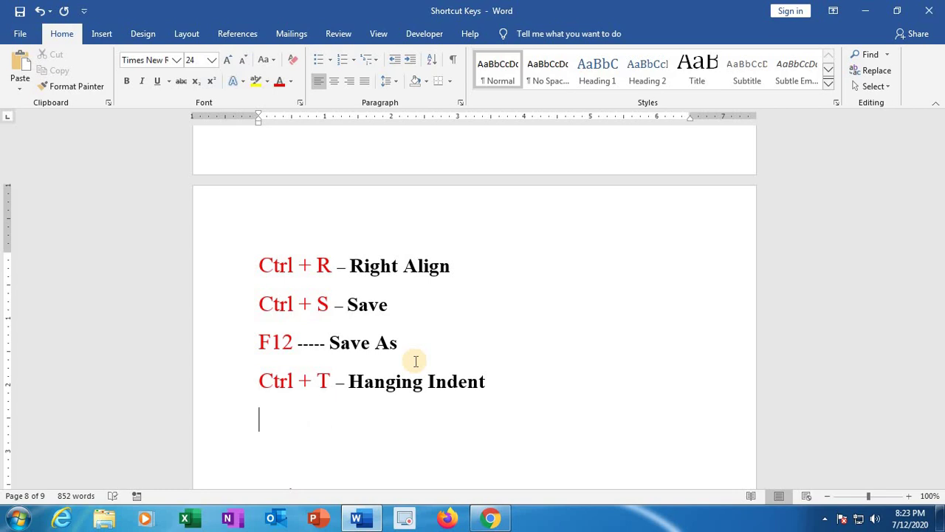
Generate sample paragraphs below the Ctrl + T entry with =rand()
type("=rand()")
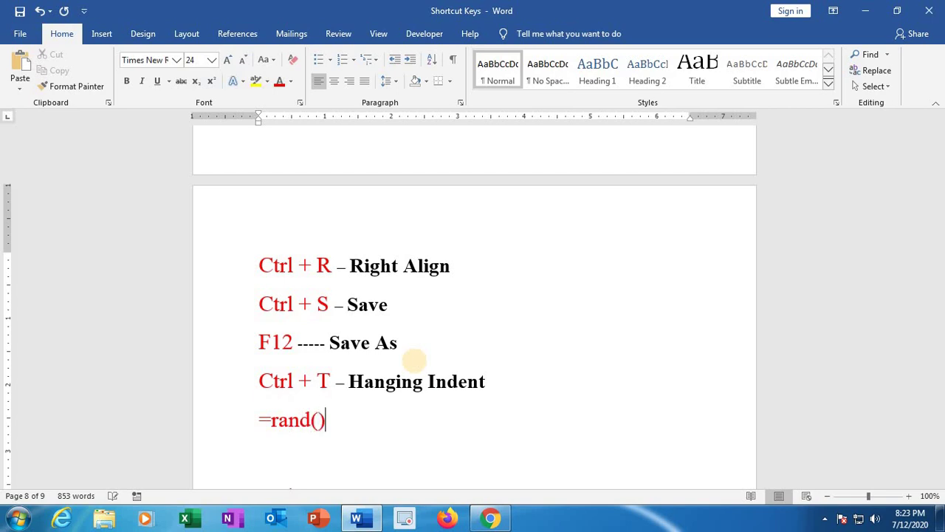
key("Return")
scroll(417, 364, "up", 15)
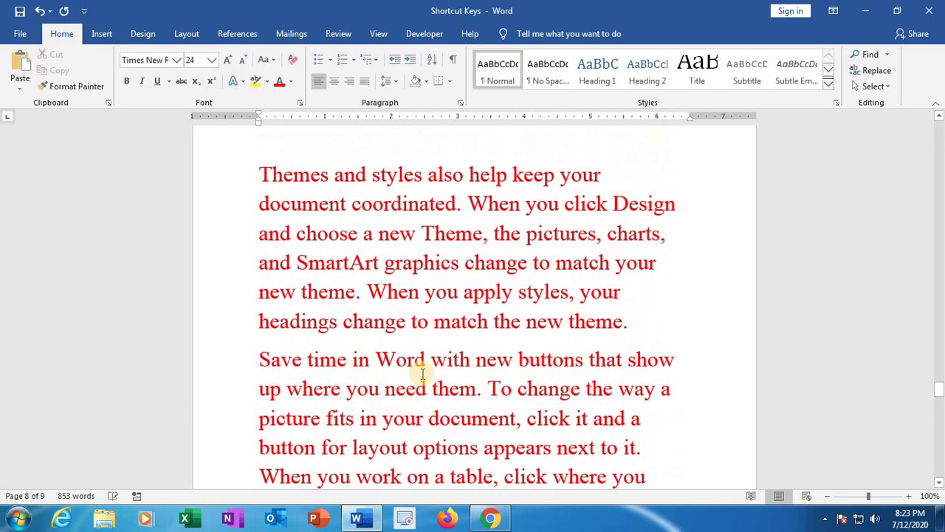
scroll(424, 381, "down", 3)
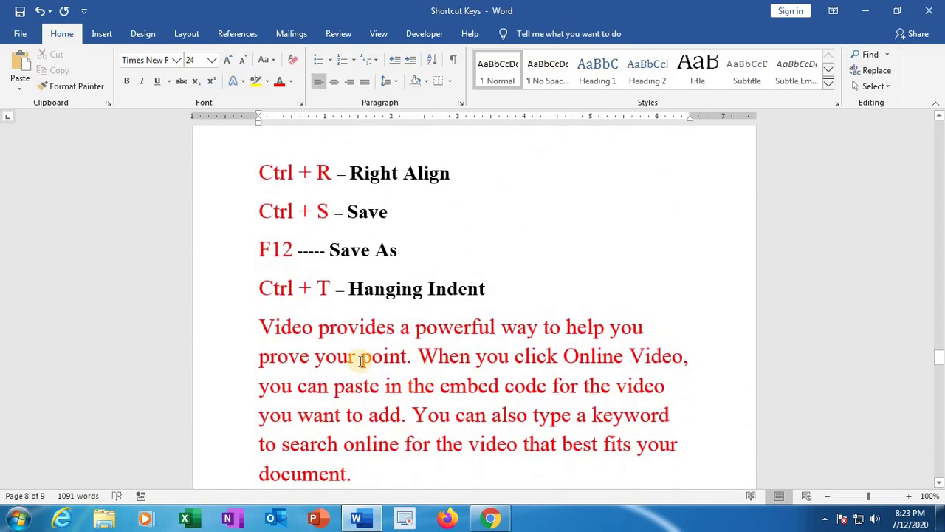
Give the Video provides paragraph a hanging indent with Ctrl+T, then remove it with Ctrl+Q
left_click(384, 356)
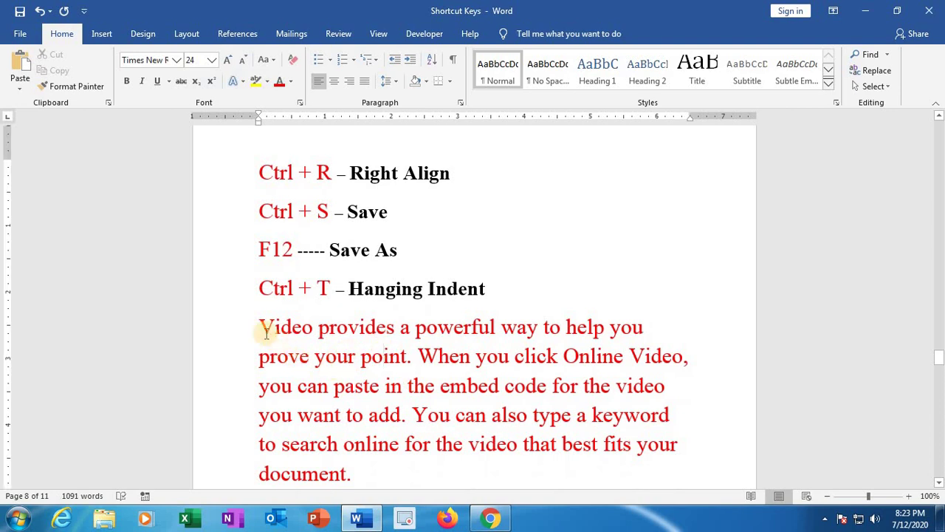
left_click(325, 356)
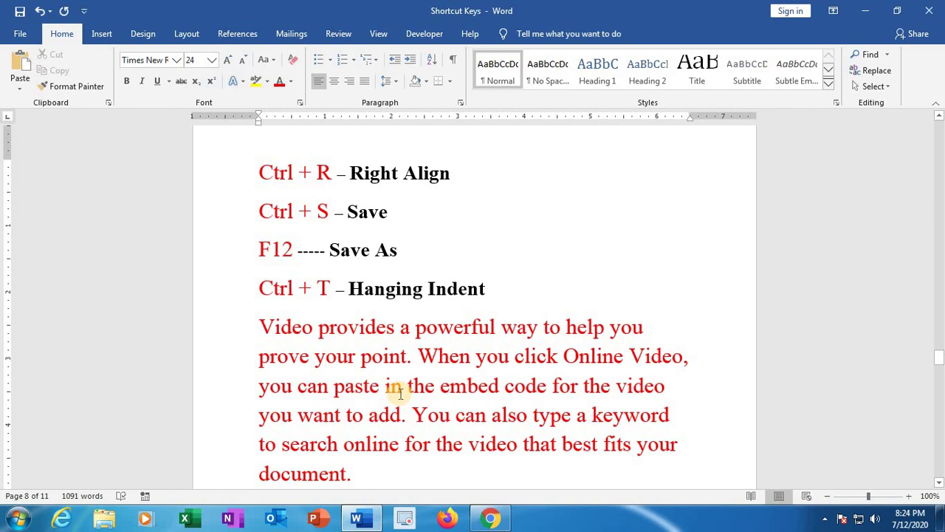
key("ctrl+t")
key("ctrl+t")
key("ctrl+t")
key("ctrl+t")
key("ctrl+t")
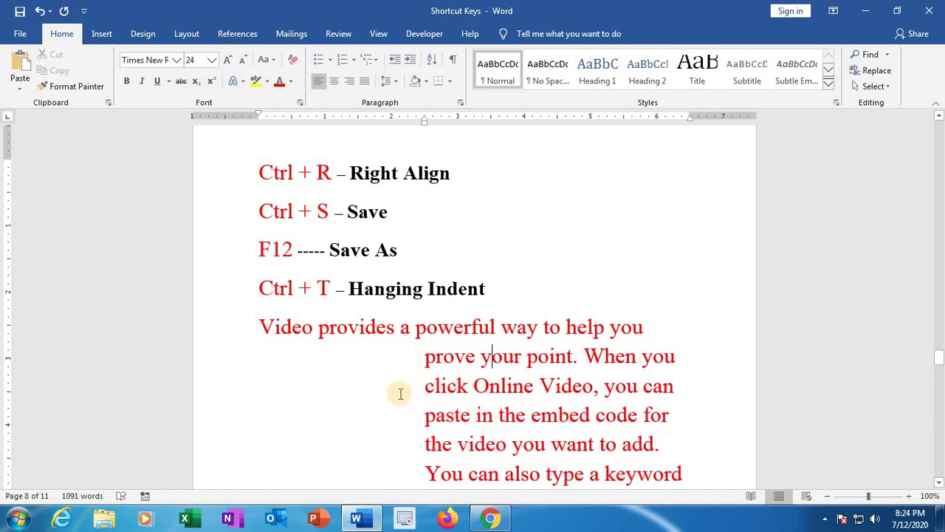
scroll(401, 388, "down", 2)
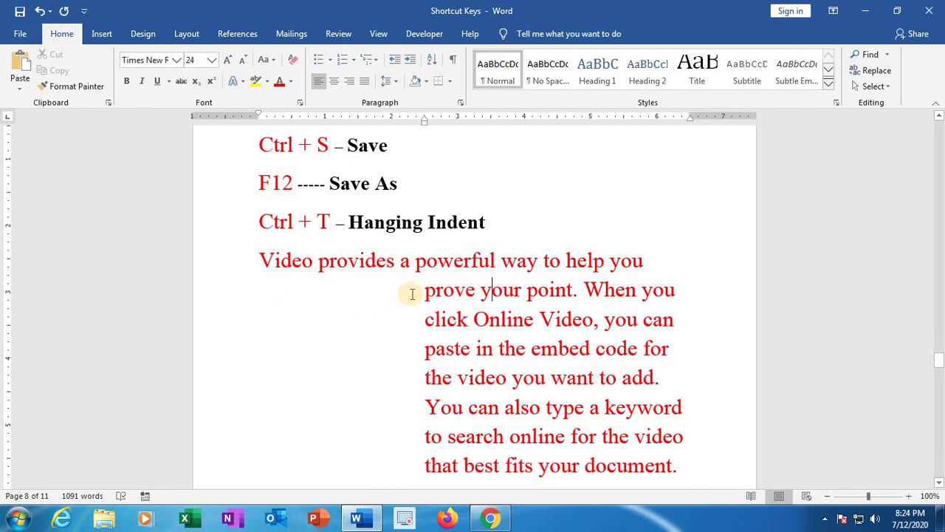
scroll(413, 297, "down", 1)
scroll(411, 300, "down", 3)
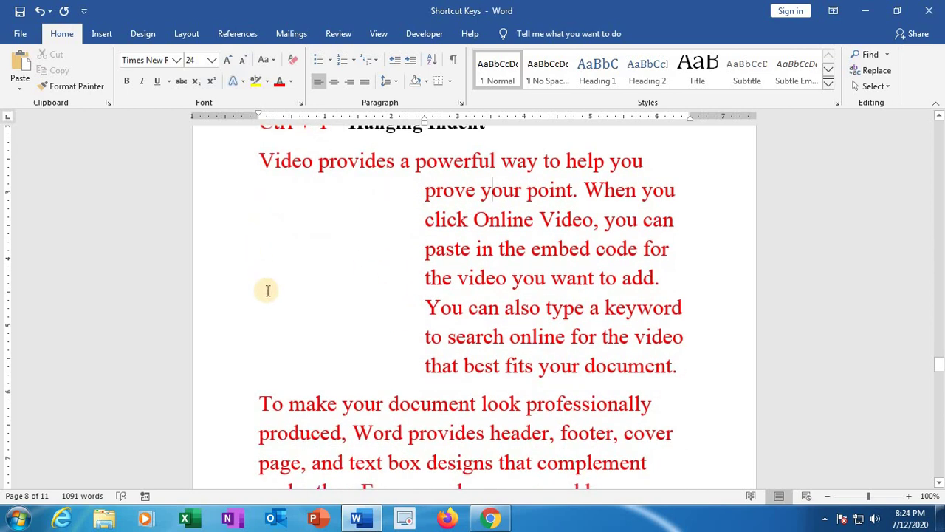
scroll(365, 289, "up", 5)
scroll(384, 332, "down", 2)
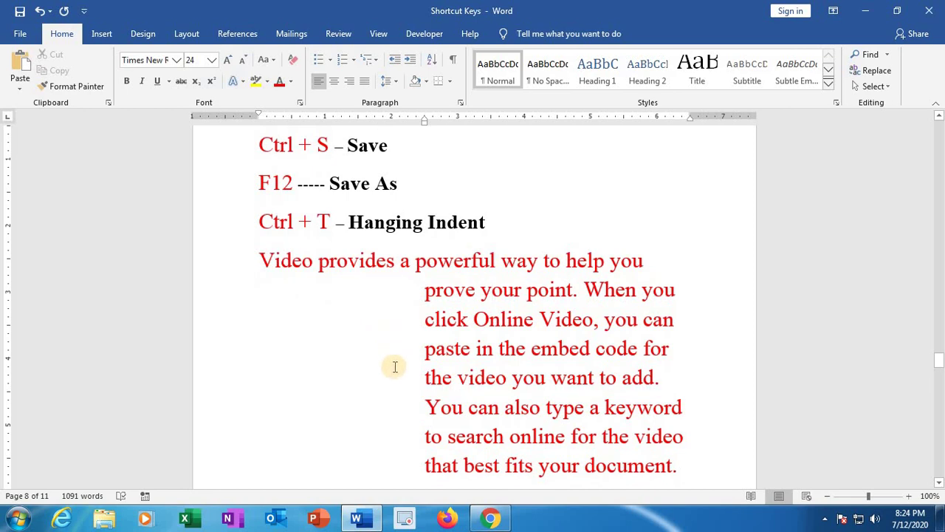
key("ctrl+q")
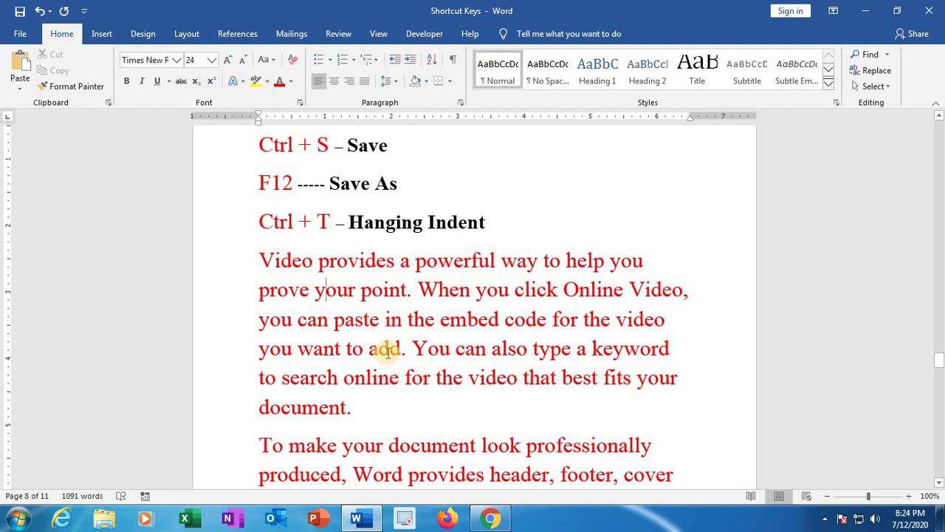
scroll(387, 352, "down", 5)
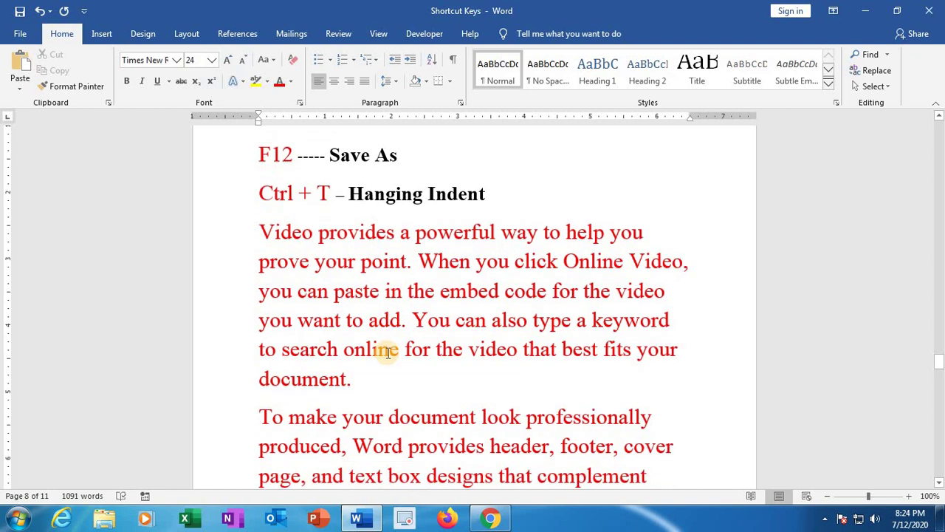
scroll(387, 352, "up", 7)
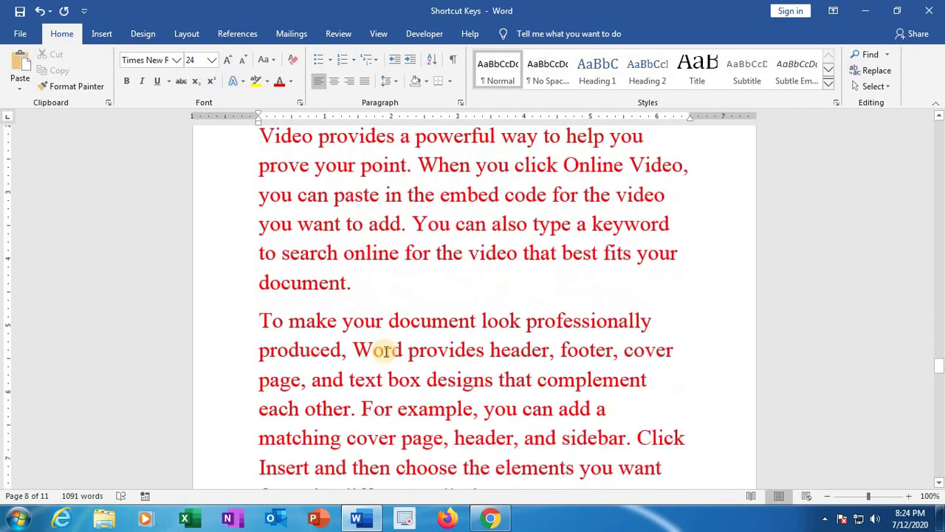
Insert an empty line before the Video paragraph and add blank lines below the Ctrl + U entry
left_click(256, 391)
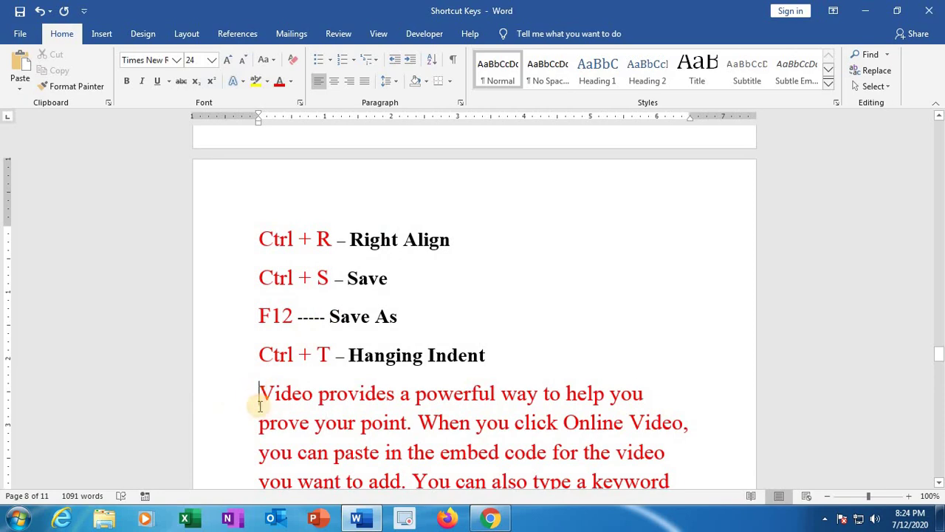
key("Return")
scroll(297, 406, "down", 8)
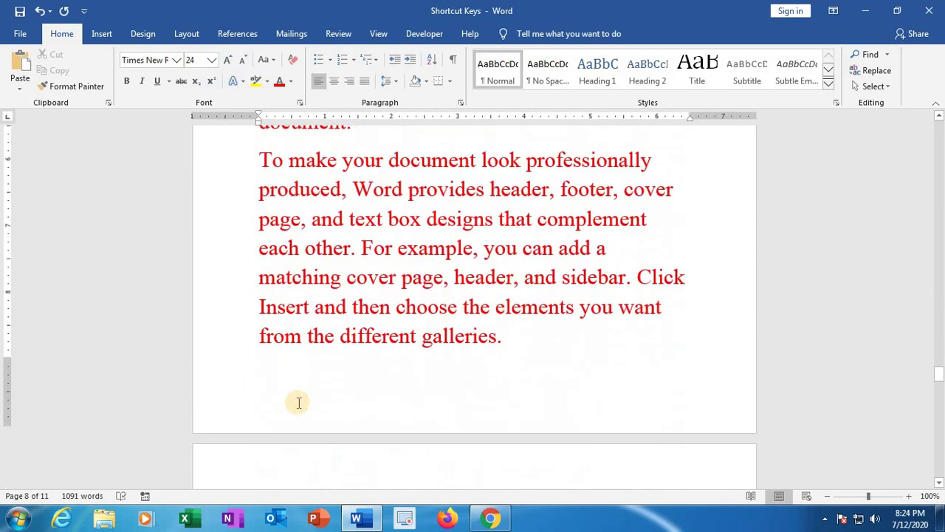
scroll(298, 403, "down", 10)
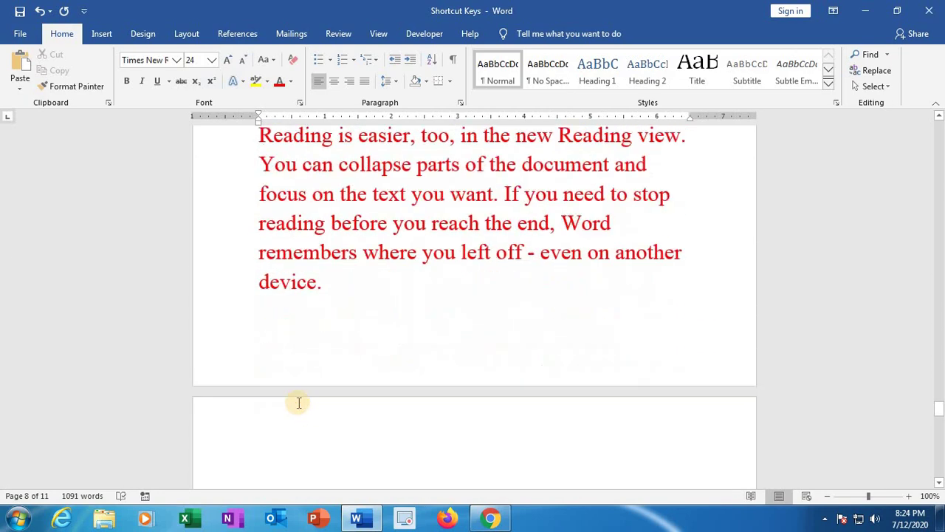
scroll(299, 401, "down", 1)
left_click(285, 405)
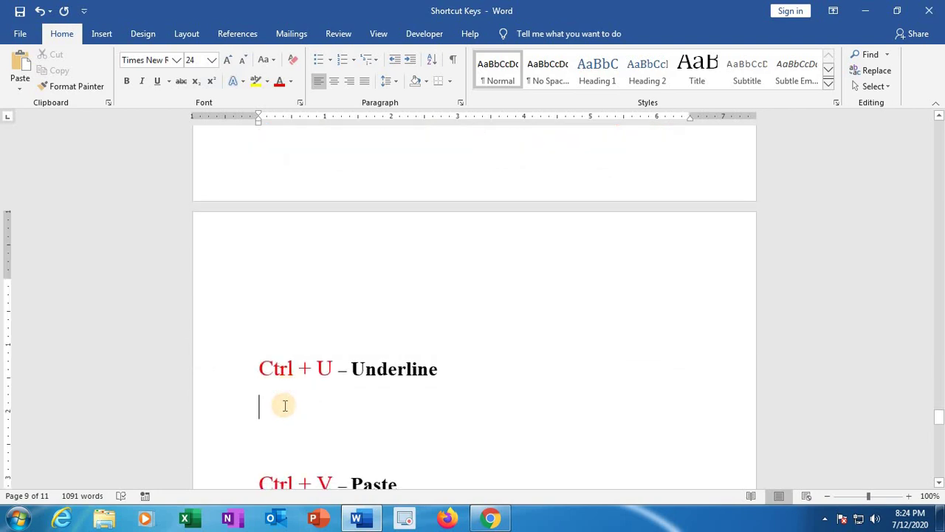
key("Return")
key("Return")
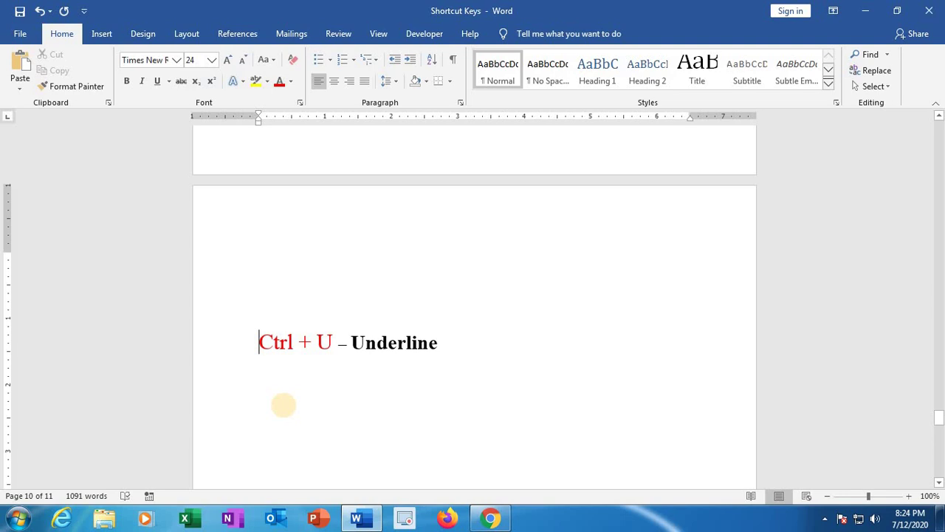
Underline the Ctrl + U – Underline line, then remove the underline again
left_click(262, 343)
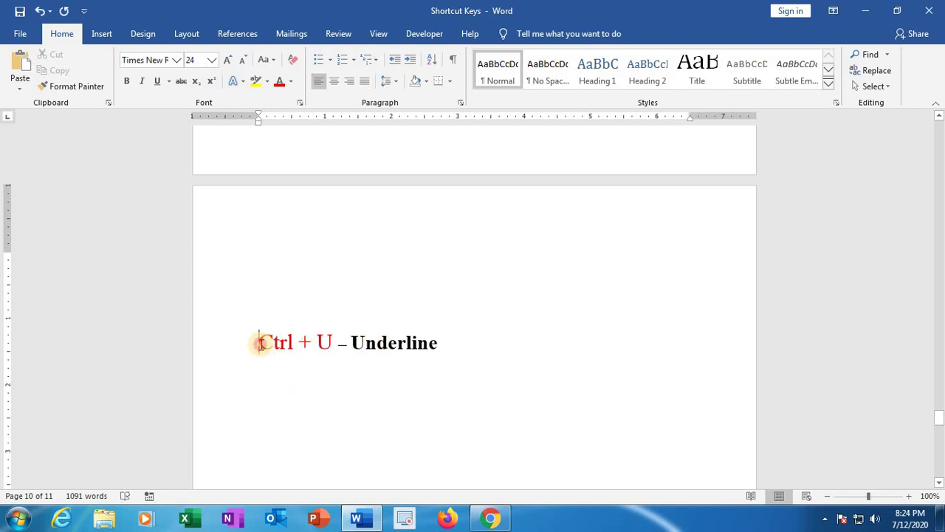
left_click_drag(262, 342, 412, 353)
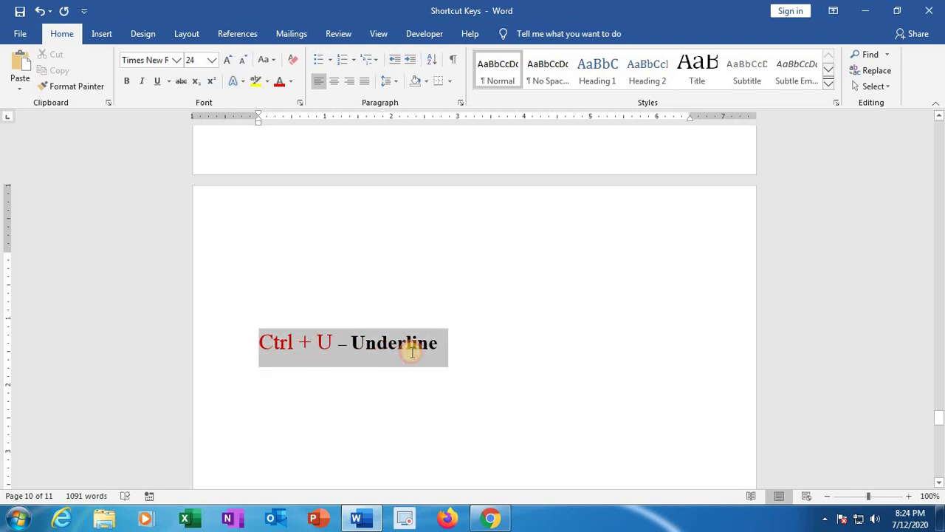
left_click(157, 81)
left_click(458, 359)
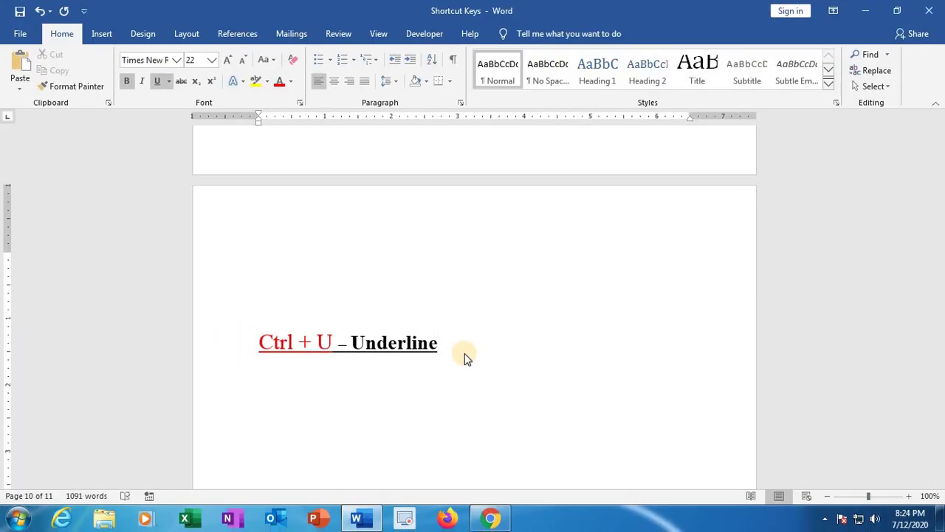
left_click_drag(456, 336, 67, 268)
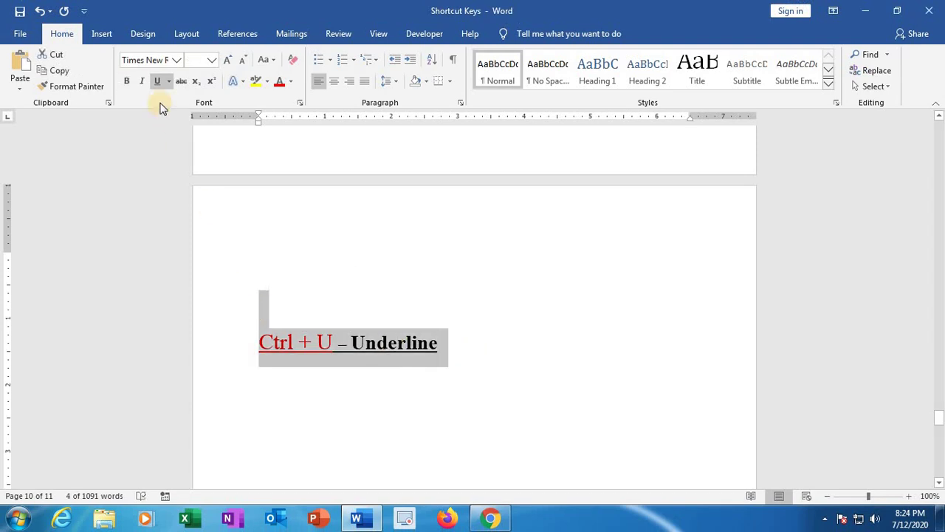
left_click(157, 81)
left_click(452, 365)
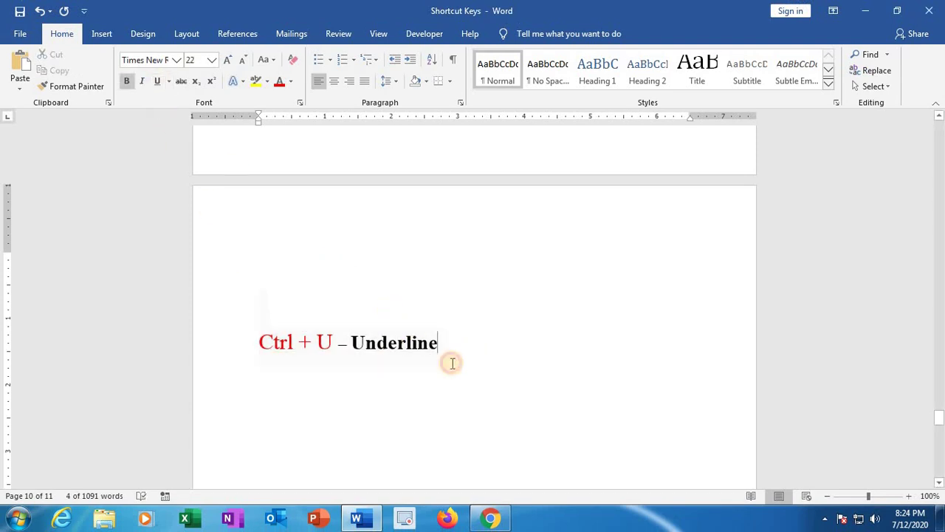
left_click(476, 379)
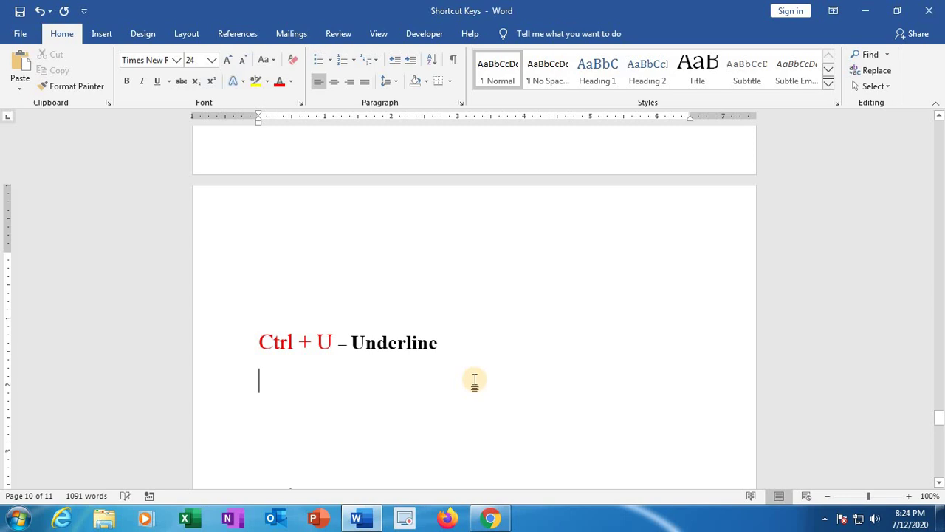
Pull Ctrl + V – Paste up under Underline and Ctrl + W – Close the File under Paste
key("Delete")
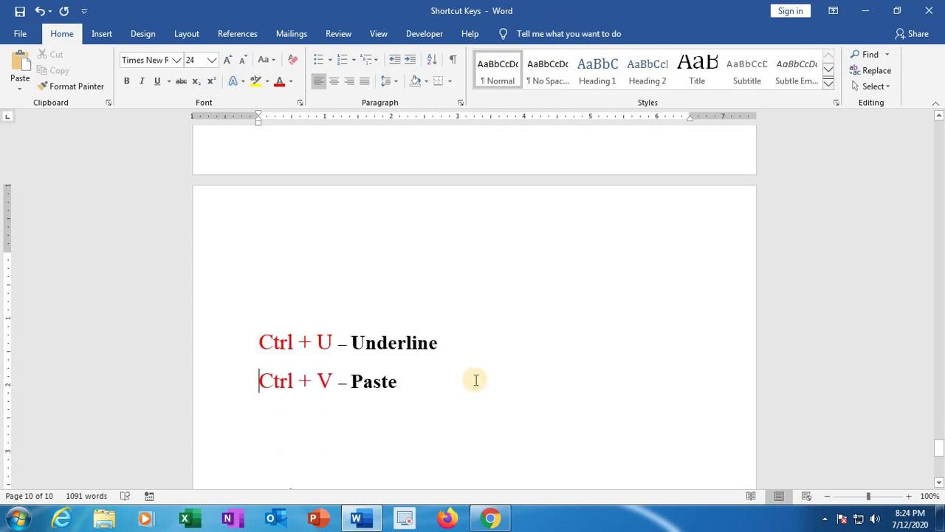
left_click(415, 397)
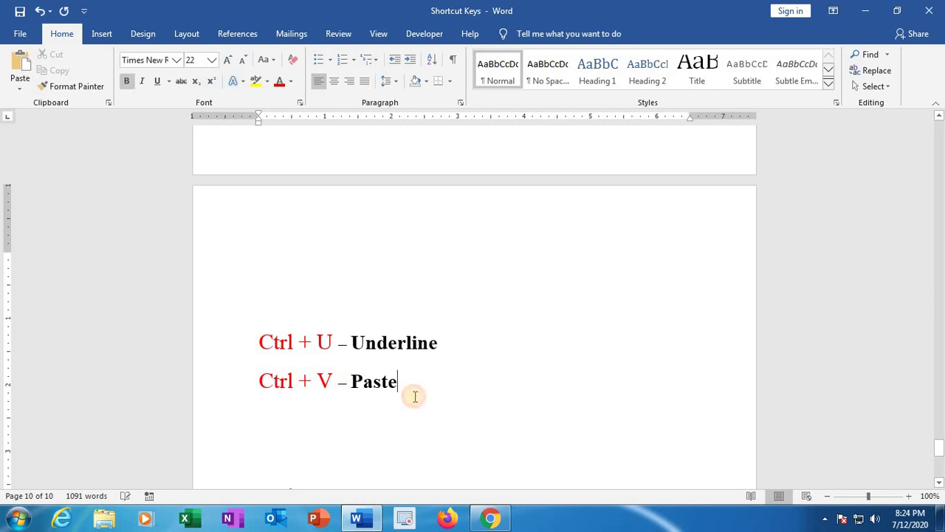
key("Return")
key("Delete")
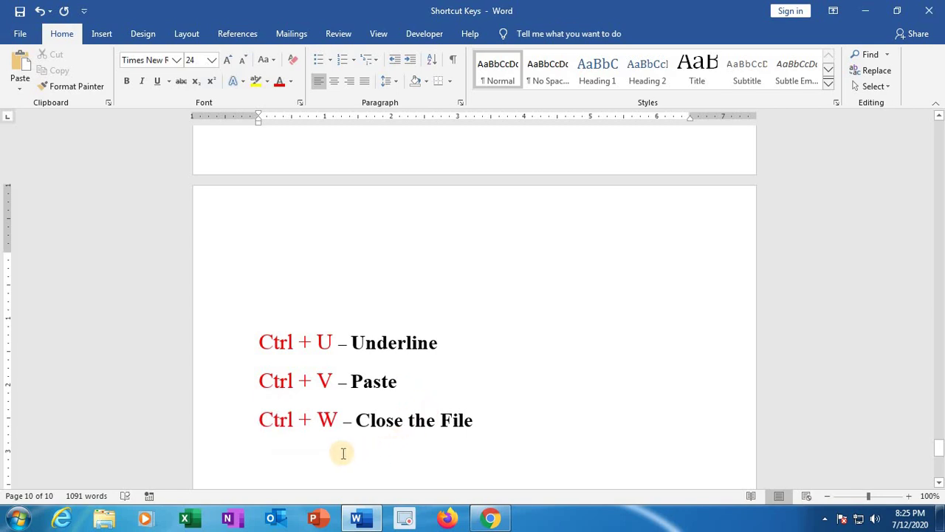
Move Ctrl + X – Cut directly below Ctrl + W, leaving a blank line after it
scroll(388, 424, "down", 2)
scroll(388, 425, "down", 1)
left_click(332, 369)
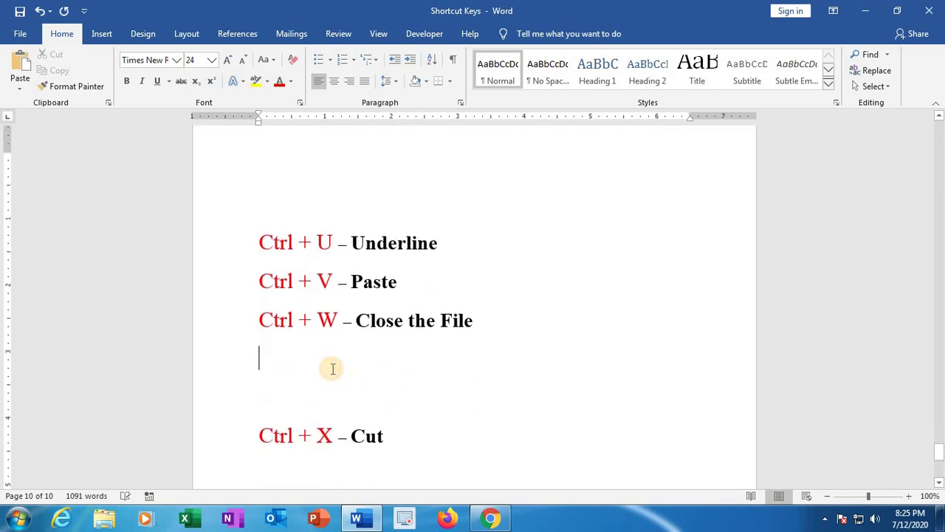
key("Down")
key("Down")
key("shift+End")
key("Delete")
key("Return")
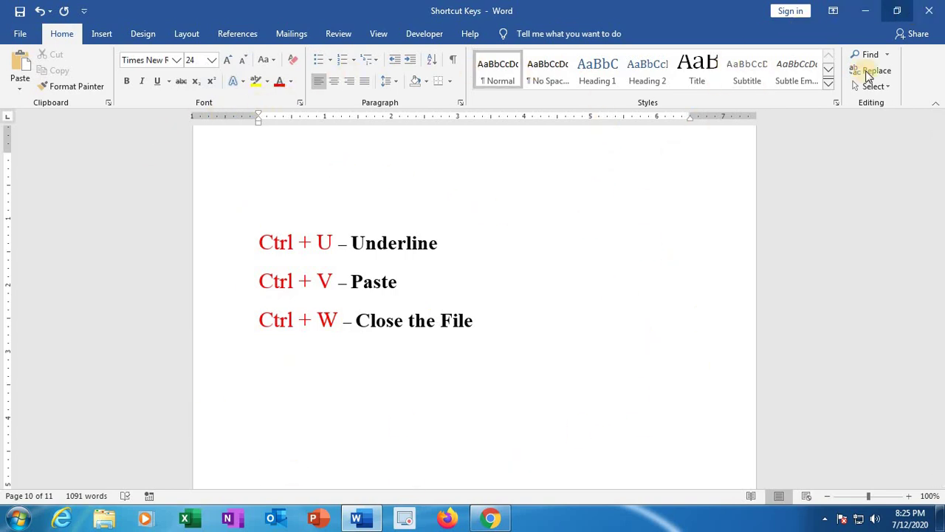
left_click(262, 358)
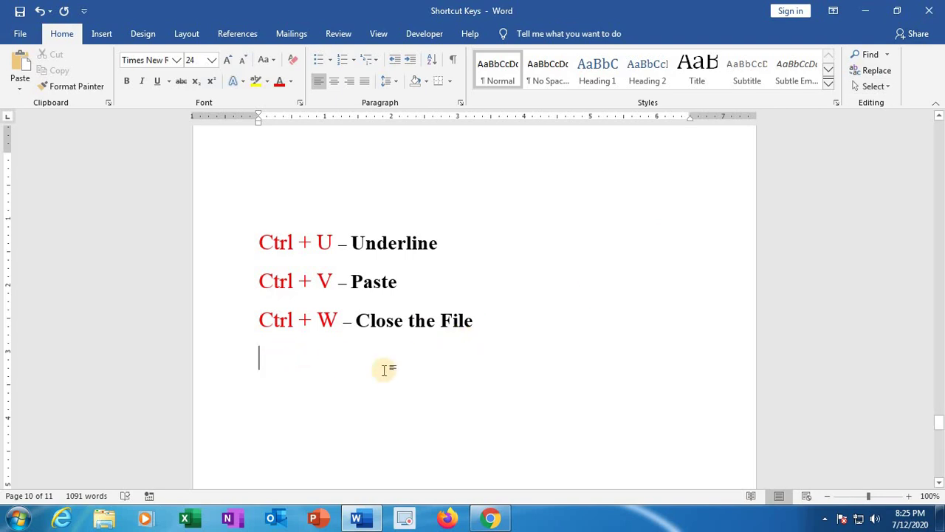
key("Delete")
key("Delete")
key("Delete")
key("Delete")
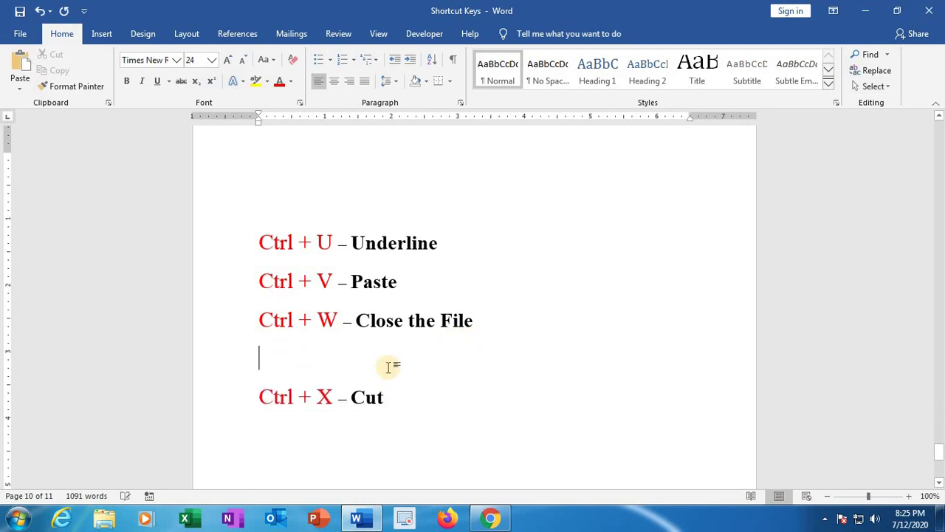
key("Return")
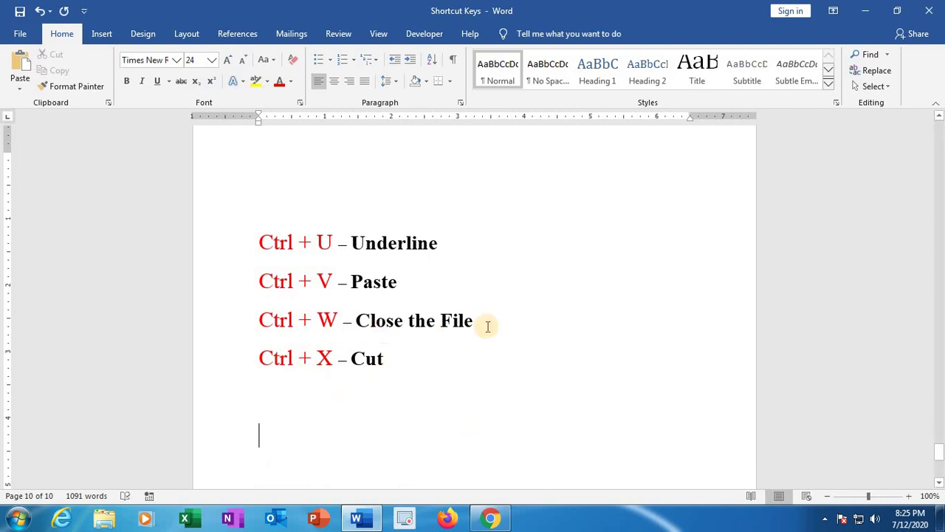
Cut the Ctrl + W – Close the File line with Ctrl+X, then restore it with Ctrl+Z
left_click_drag(492, 319, 246, 313)
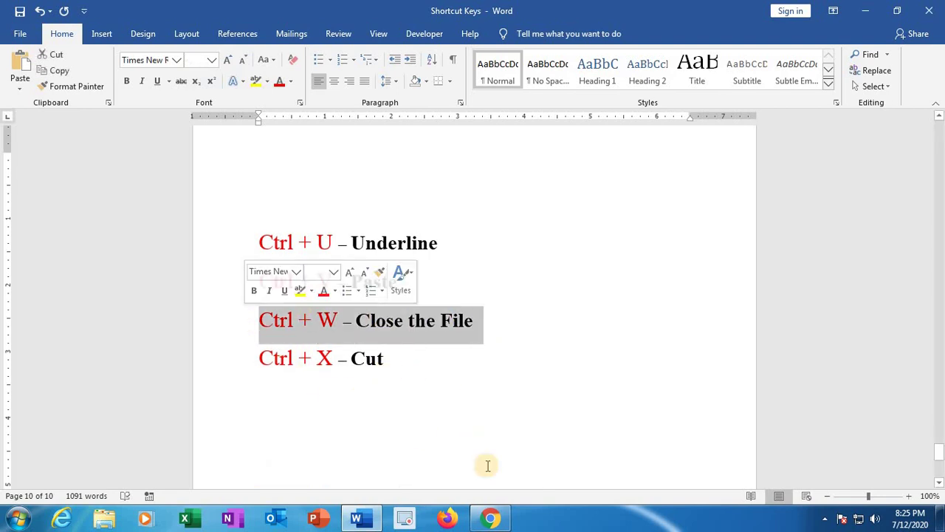
key("ctrl+x")
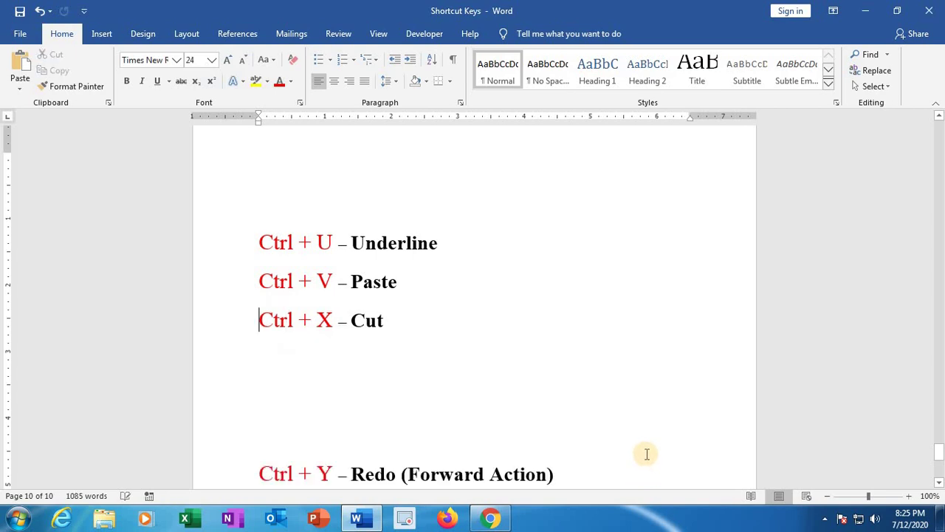
key("ctrl+z")
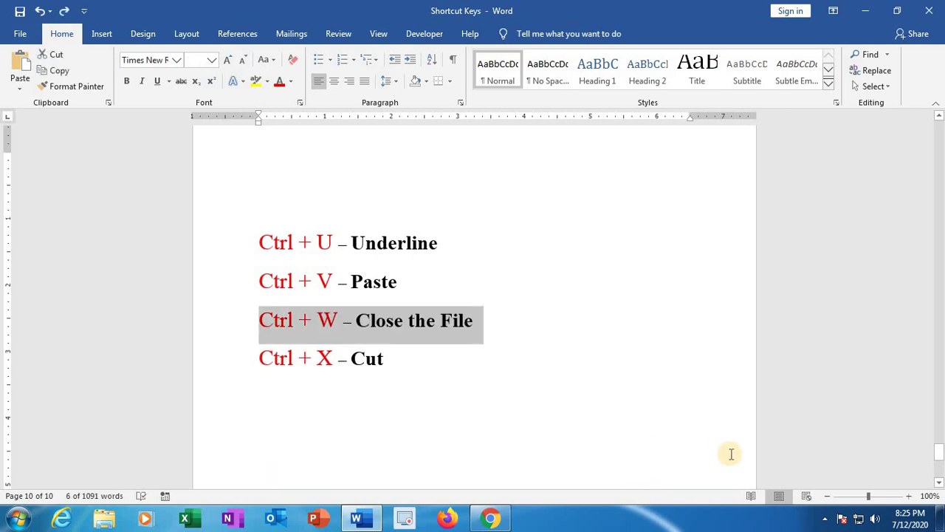
left_click(434, 380)
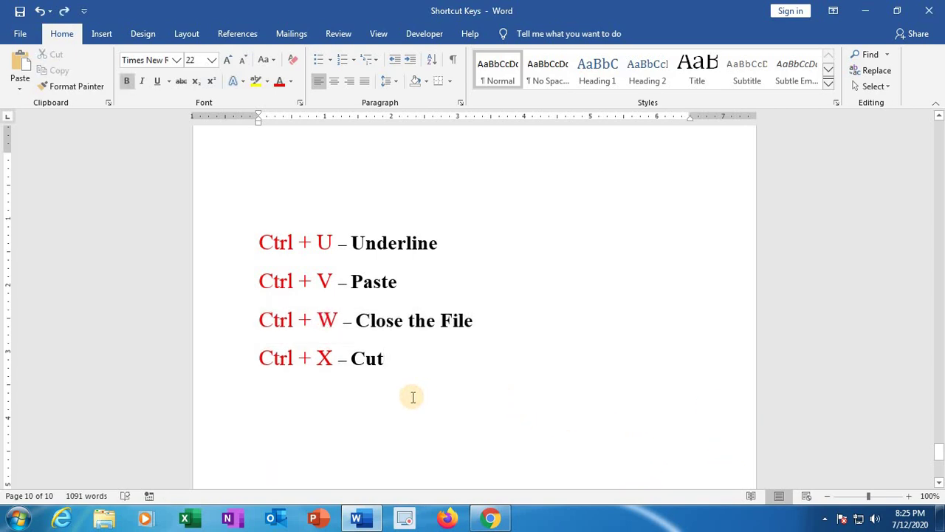
Pull Ctrl + Y – Redo up under Cut and insert a blank line above it
left_click(411, 395)
key("Delete")
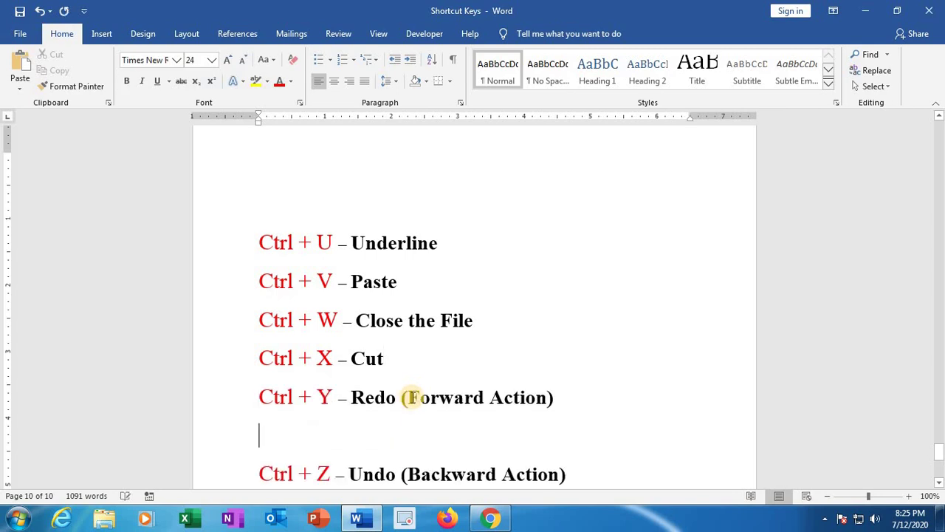
left_click(362, 413)
scroll(366, 403, "down", 2)
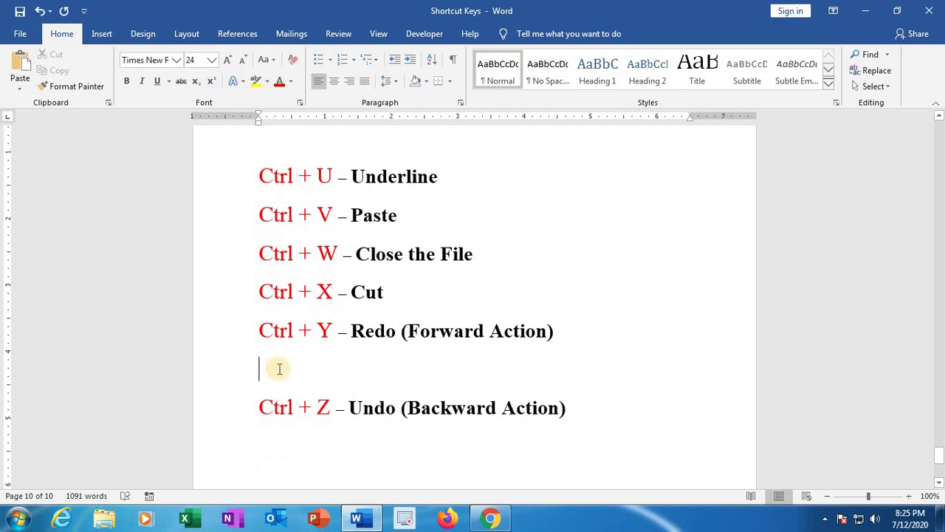
left_click(249, 329)
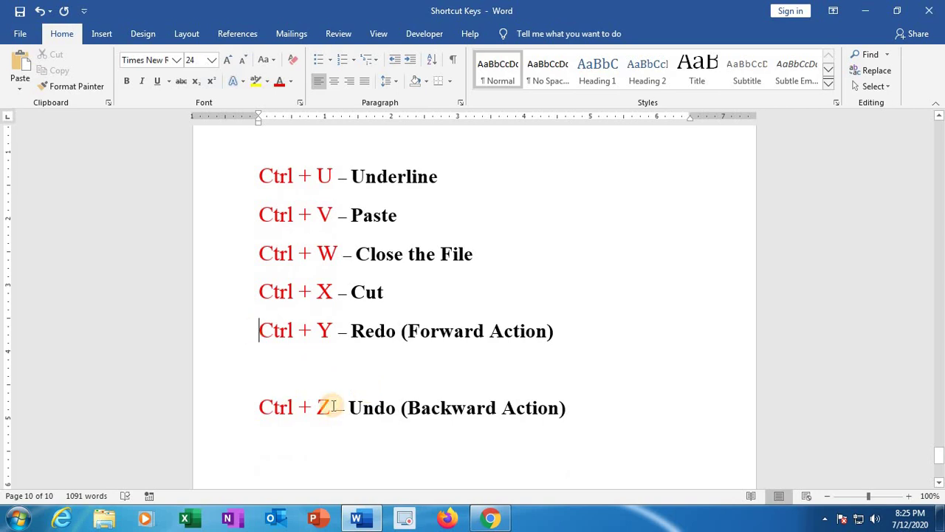
key("Return")
scroll(358, 431, "down", 2)
left_click(292, 418)
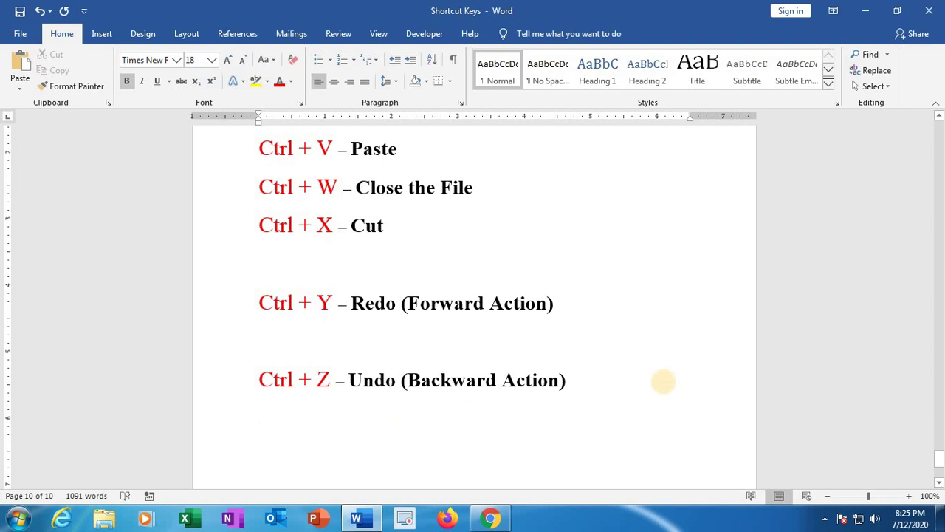
Type 'Hi Hello Good Morning Friends' under Ctrl + Z, undo it with Ctrl+Z, then redo with Ctrl+Y
type("Hi Hell")
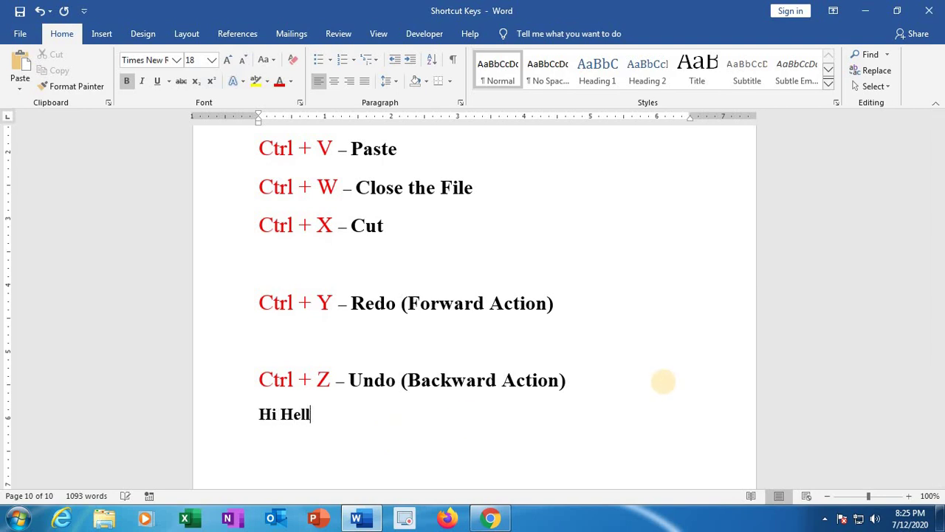
type("o Good Morning ")
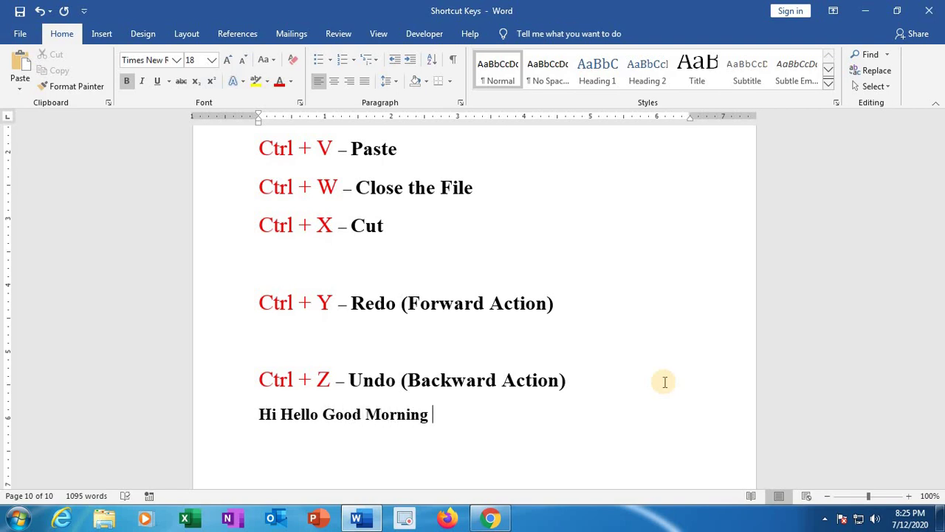
type("Friends")
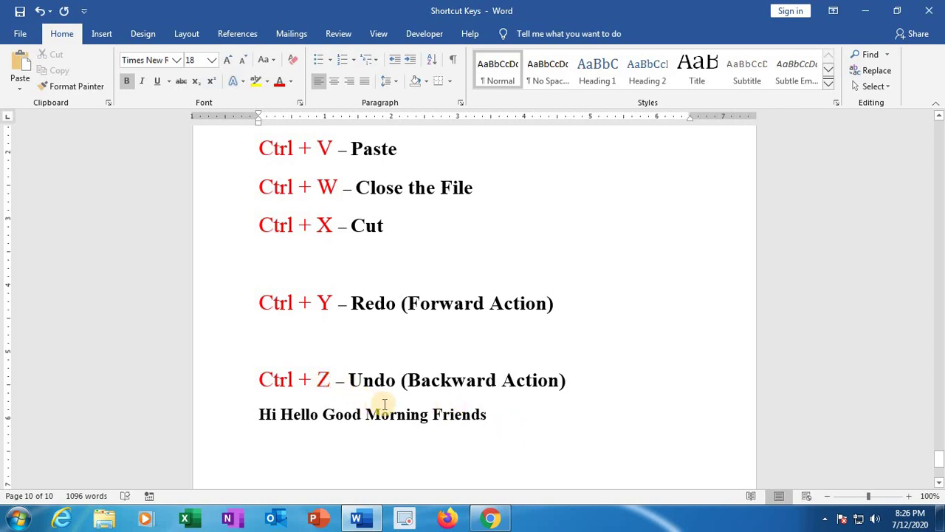
key("ctrl+z")
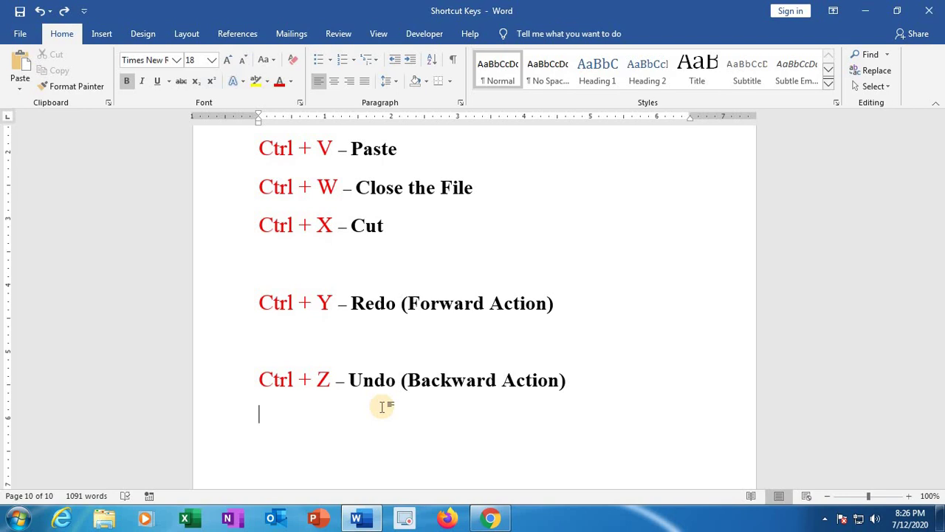
key("ctrl+y")
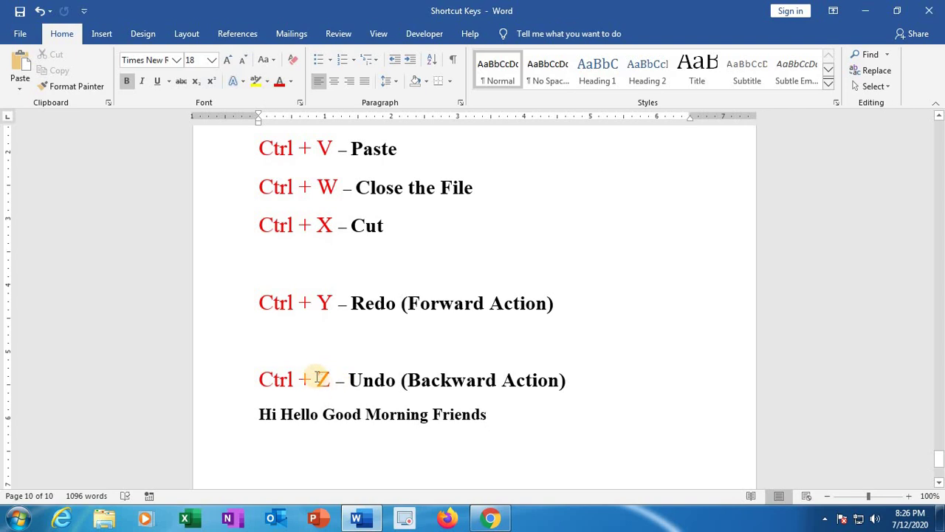
scroll(315, 376, "up", 12)
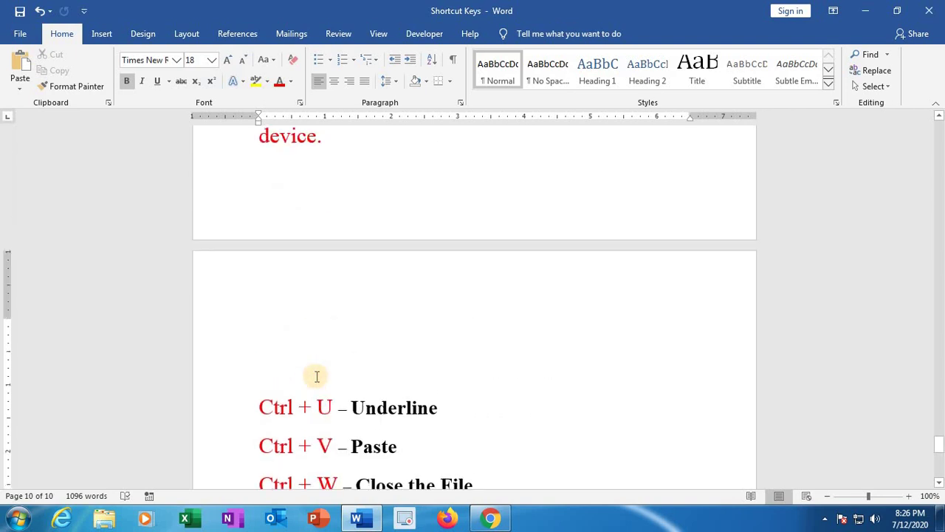
scroll(308, 372, "up", 10)
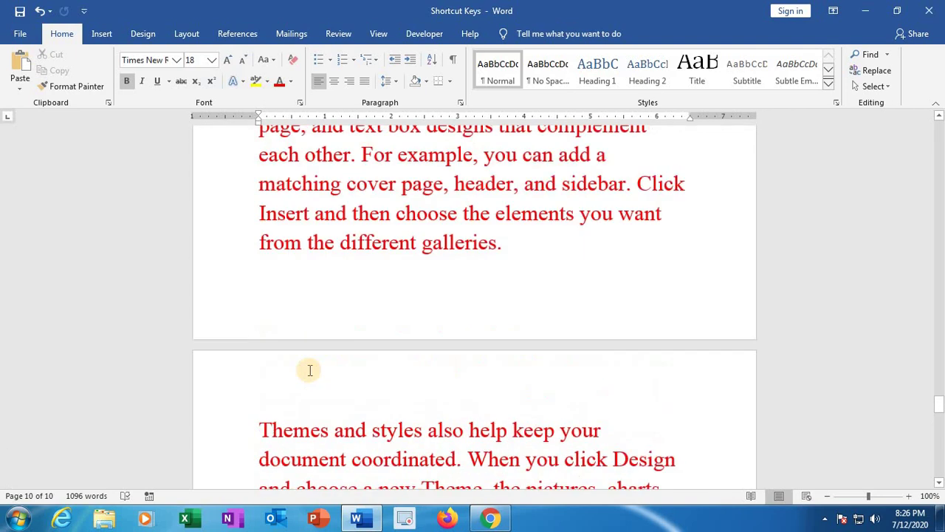
scroll(307, 359, "down", 12)
scroll(306, 359, "up", 12)
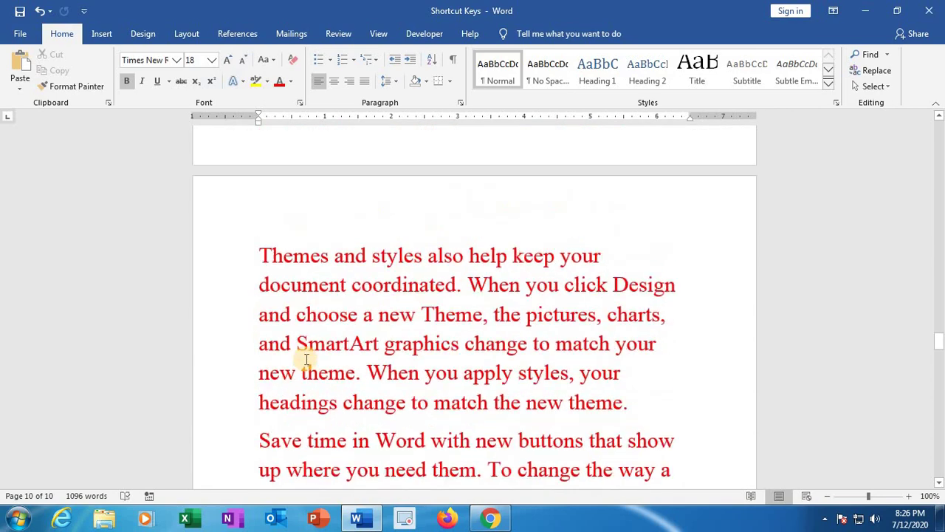
scroll(305, 355, "up", 10)
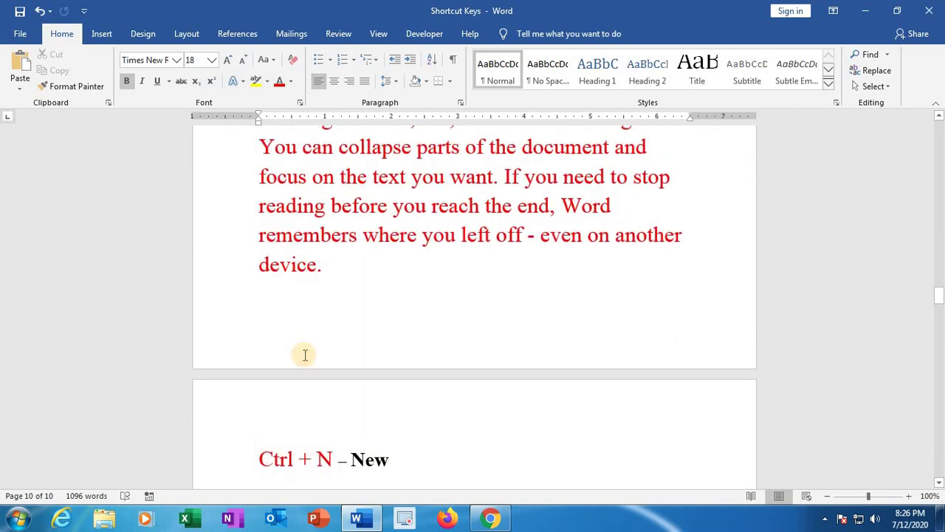
scroll(305, 356, "down", 3)
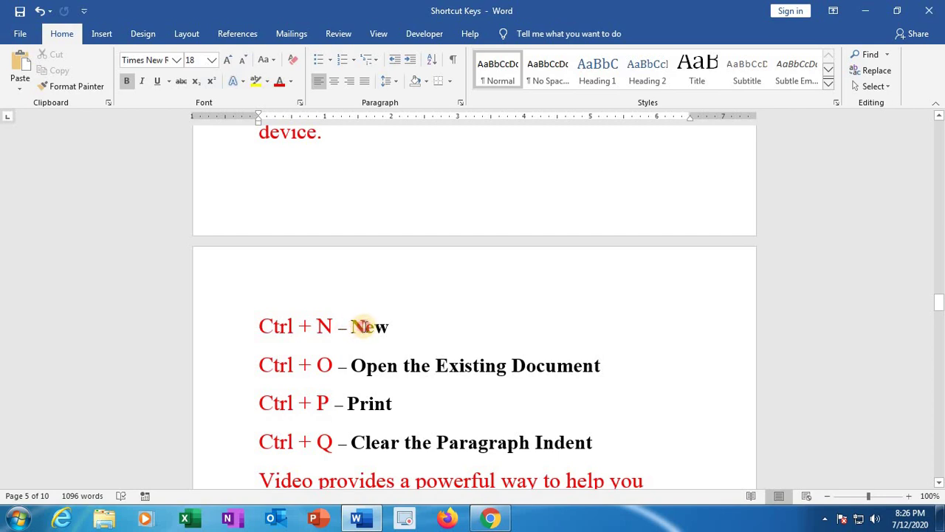
left_click(364, 326)
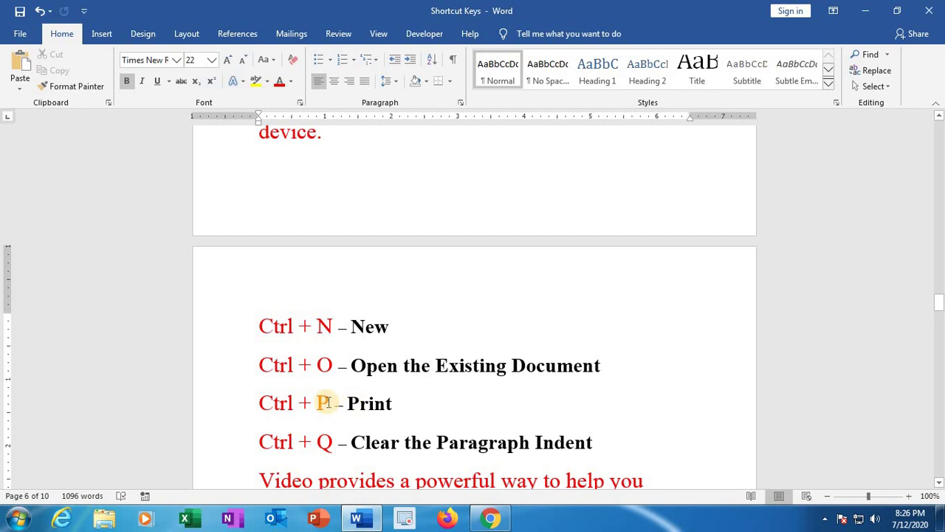
scroll(354, 392, "up", 10)
scroll(350, 379, "up", 15)
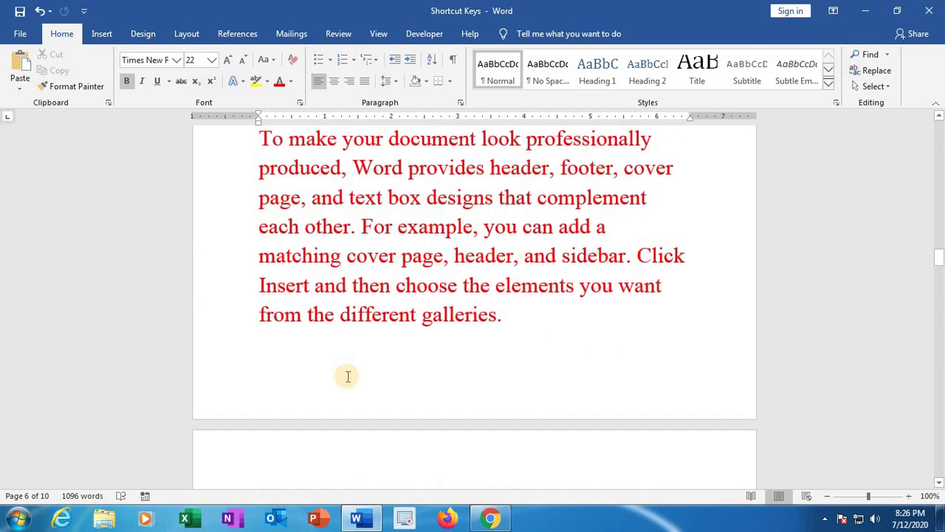
scroll(342, 371, "up", 5)
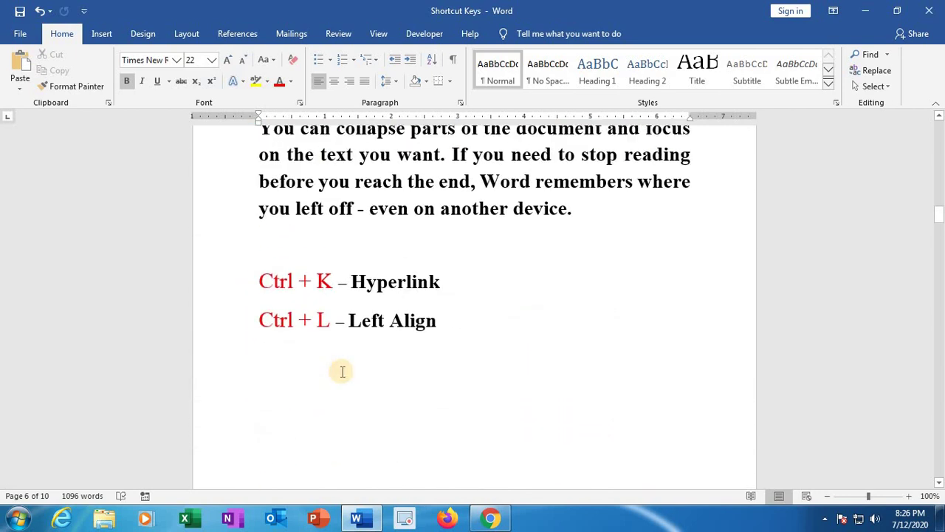
scroll(342, 372, "up", 1)
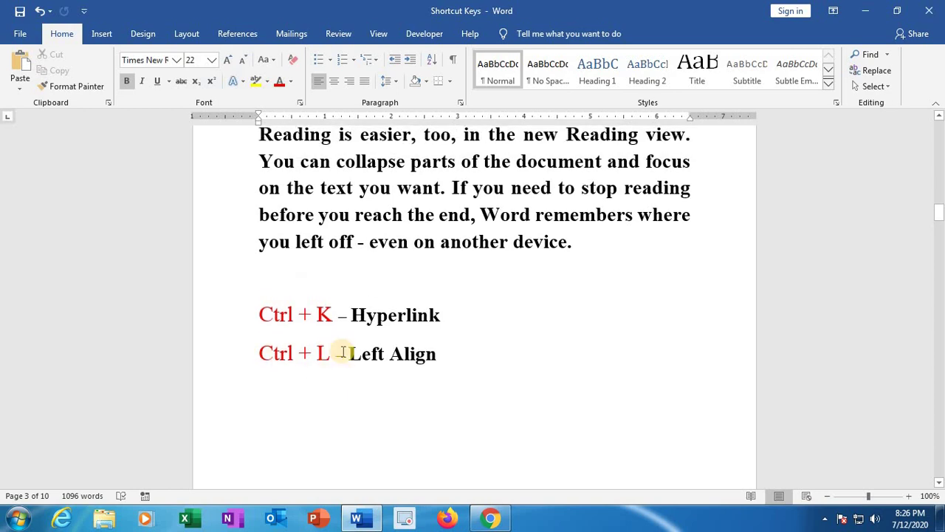
scroll(360, 354, "up", 20)
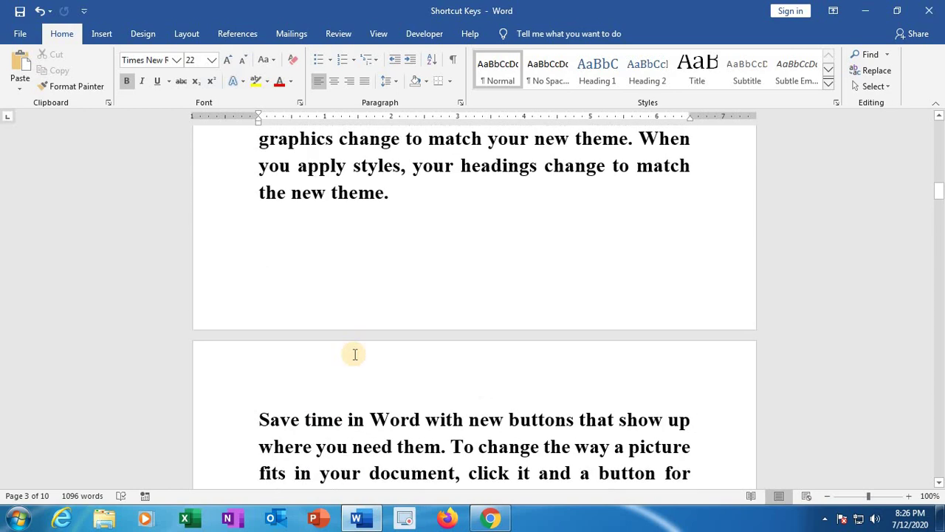
scroll(353, 350, "up", 2)
scroll(347, 358, "down", 4)
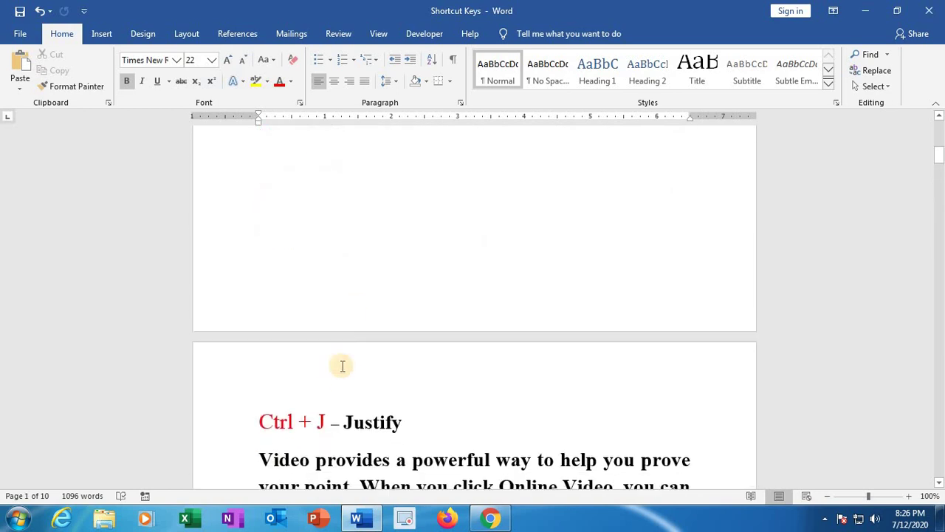
scroll(345, 404, "up", 4)
scroll(343, 406, "up", 3)
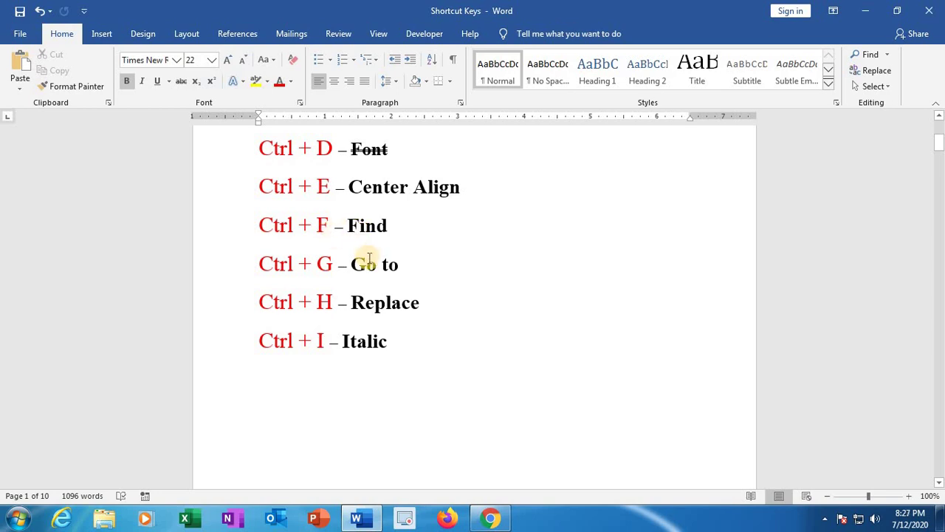
scroll(364, 260, "up", 7)
scroll(366, 264, "down", 5)
scroll(368, 265, "down", 12)
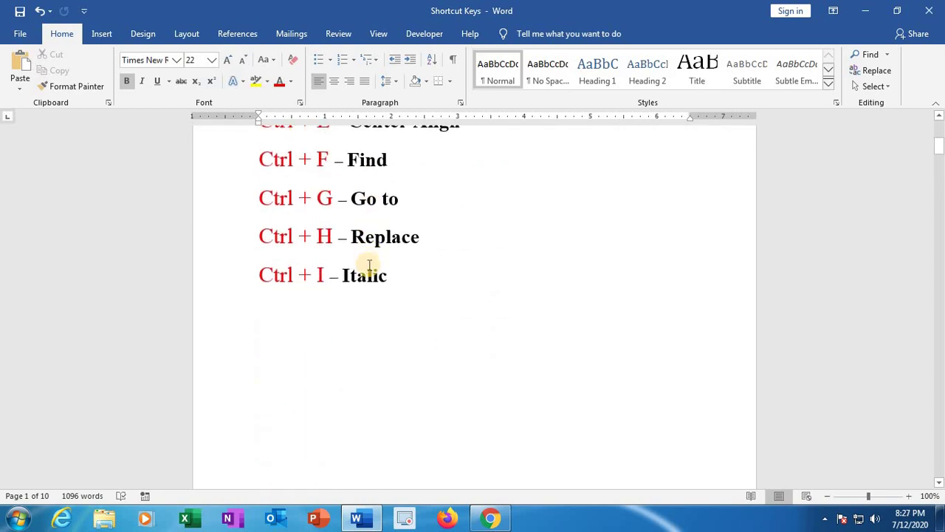
scroll(369, 265, "down", 8)
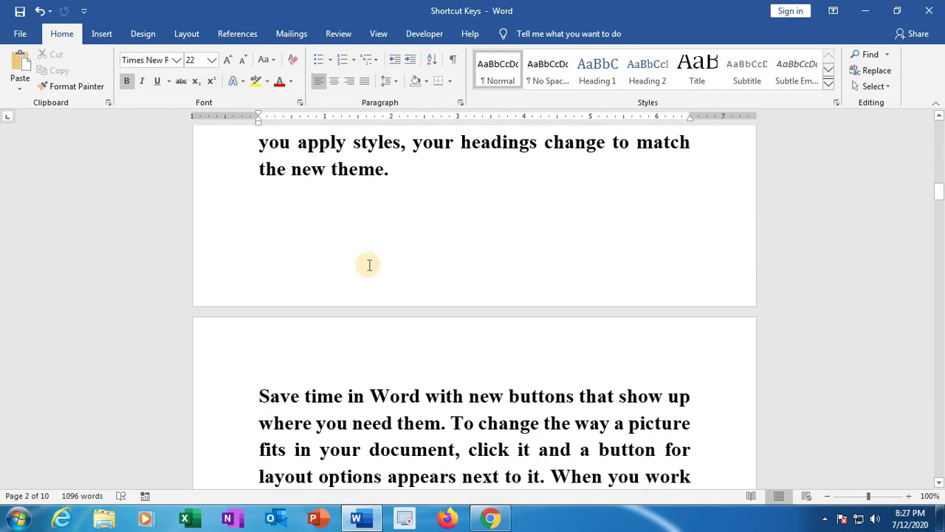
scroll(369, 265, "down", 4)
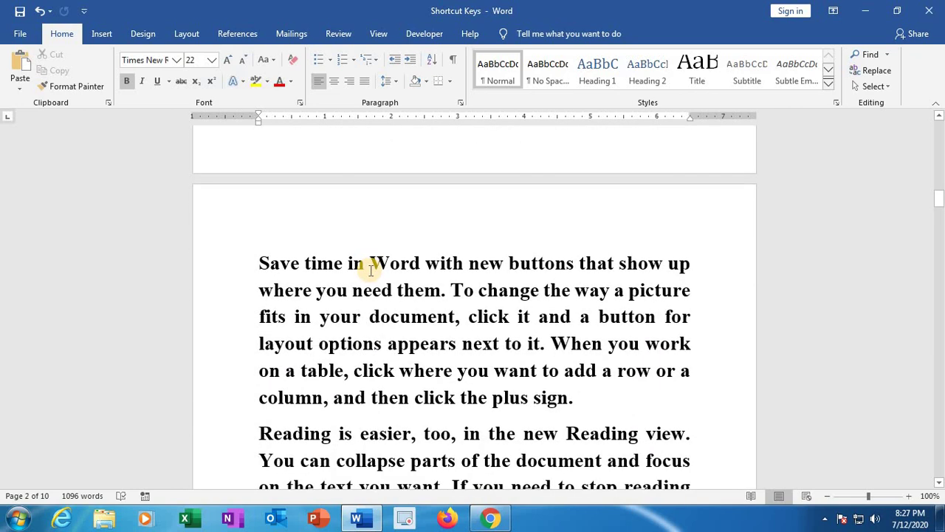